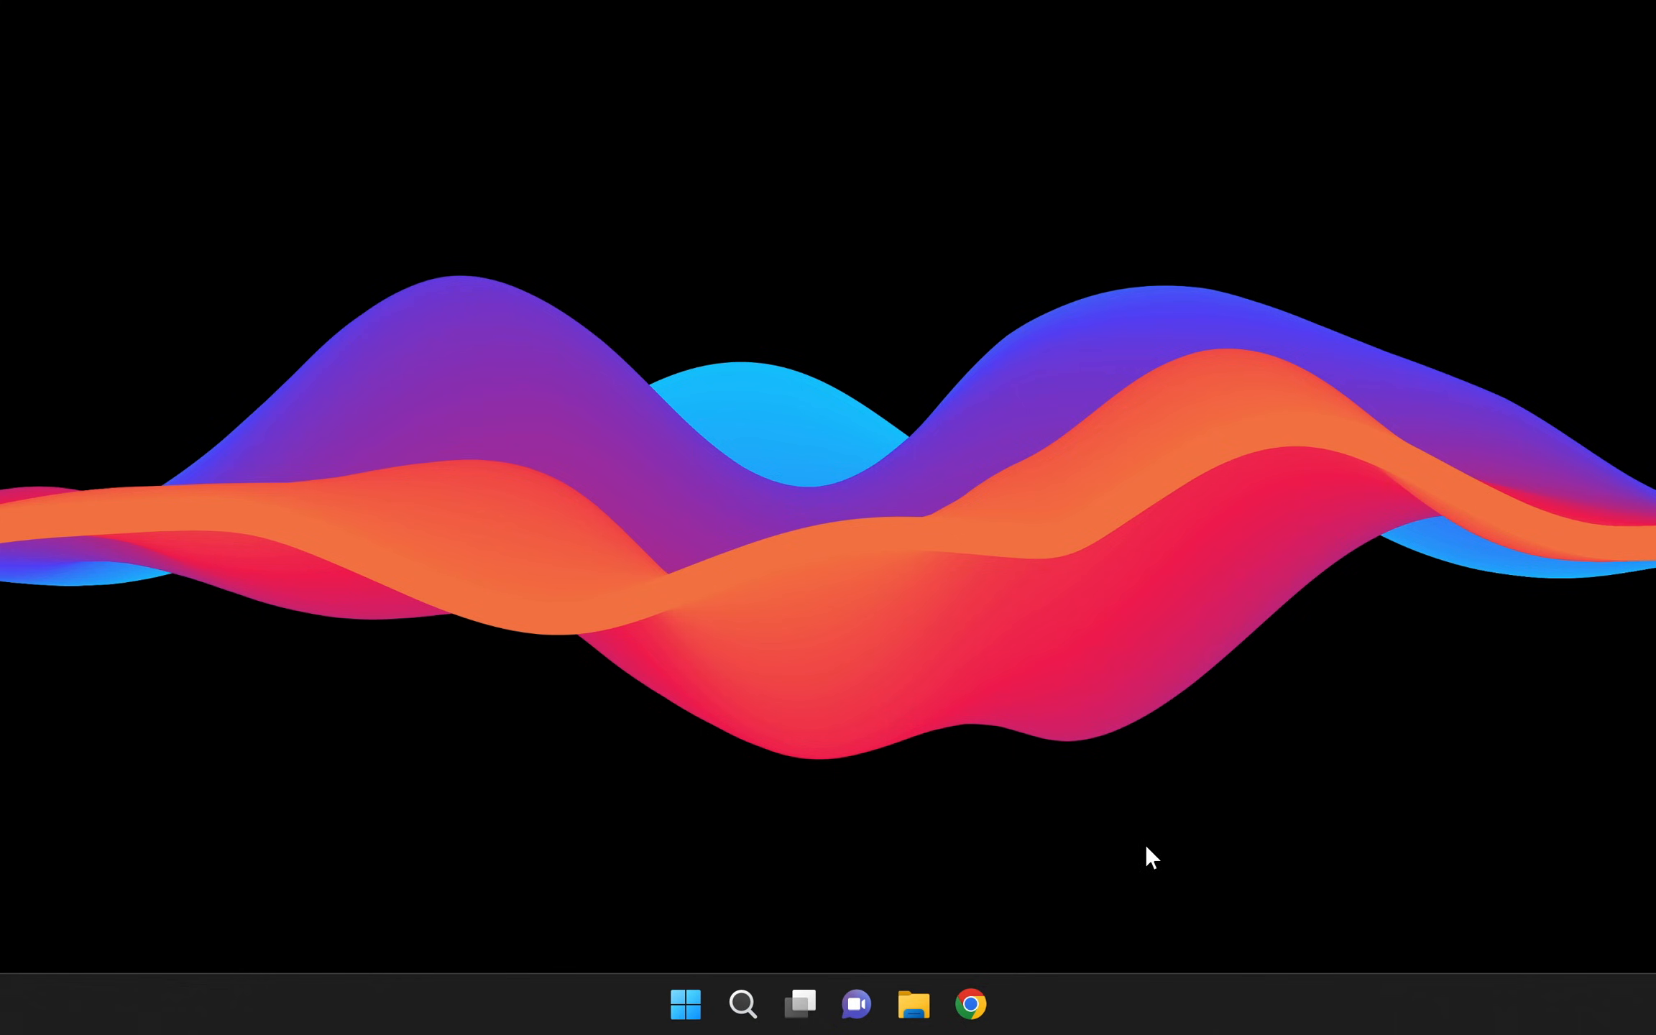
Open support.apple.com/en-us/102662 in Chrome and review the App Store links for the macOS versions.
{"action": "left_click", "coordinate": [972, 1005]}
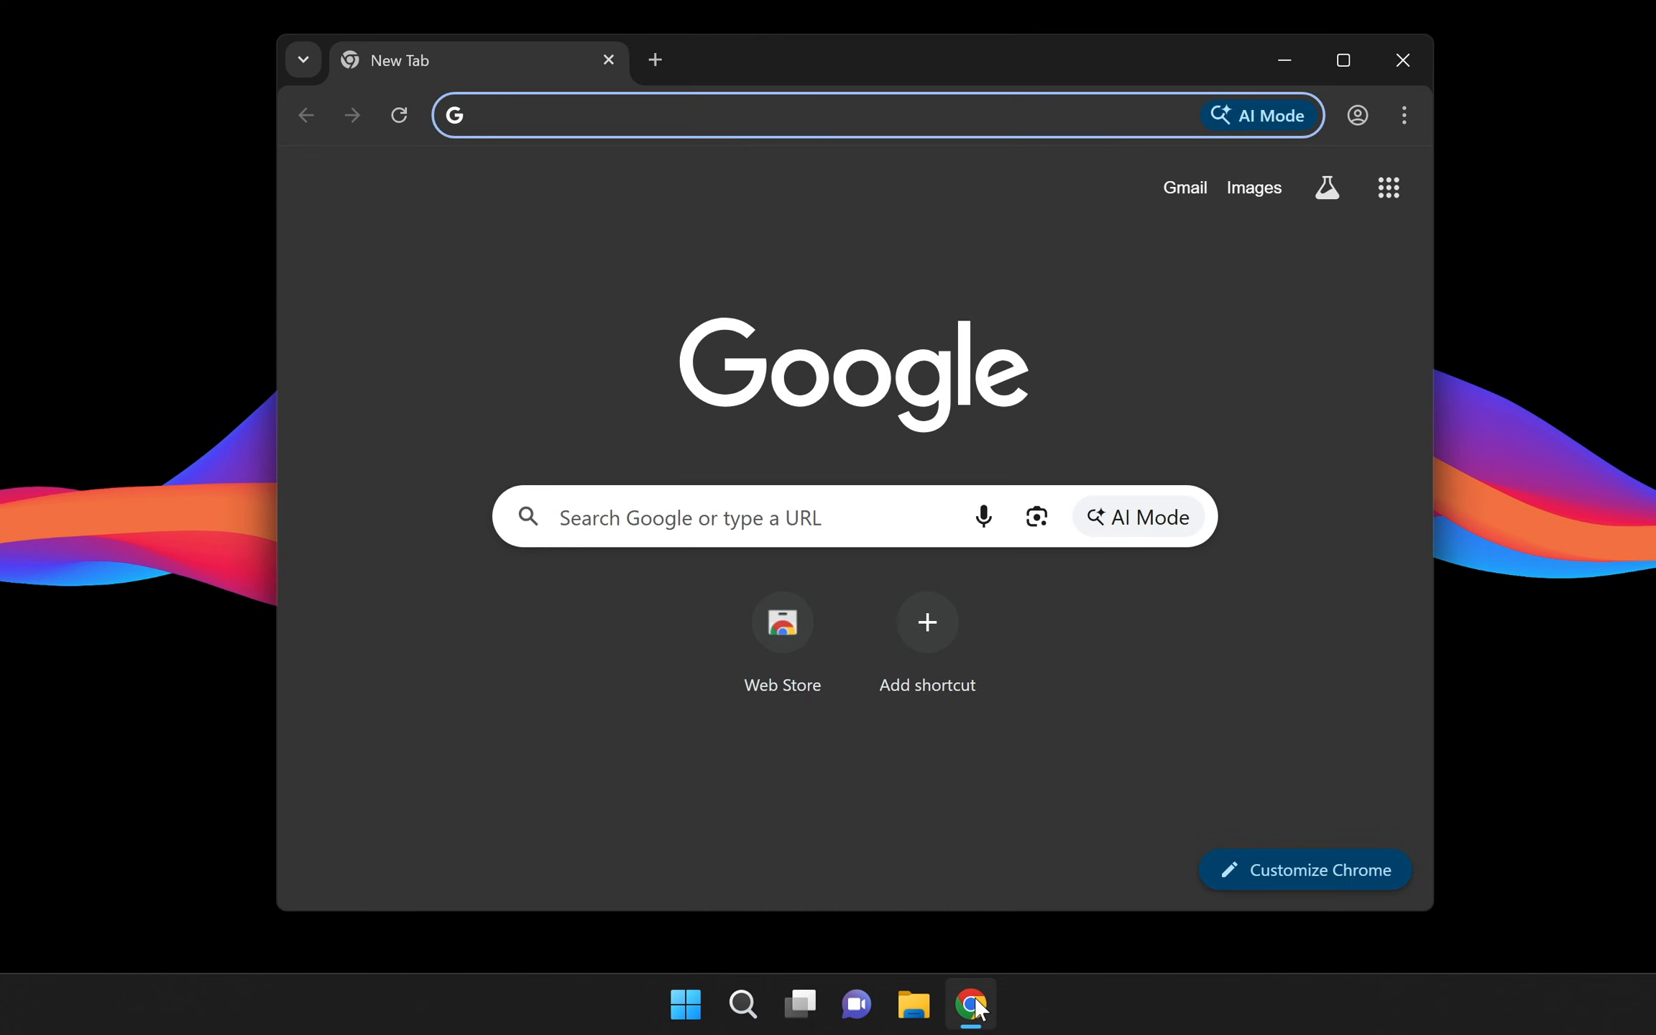
{"action": "type", "text": "https://support.apple.com/en-us/102662"}
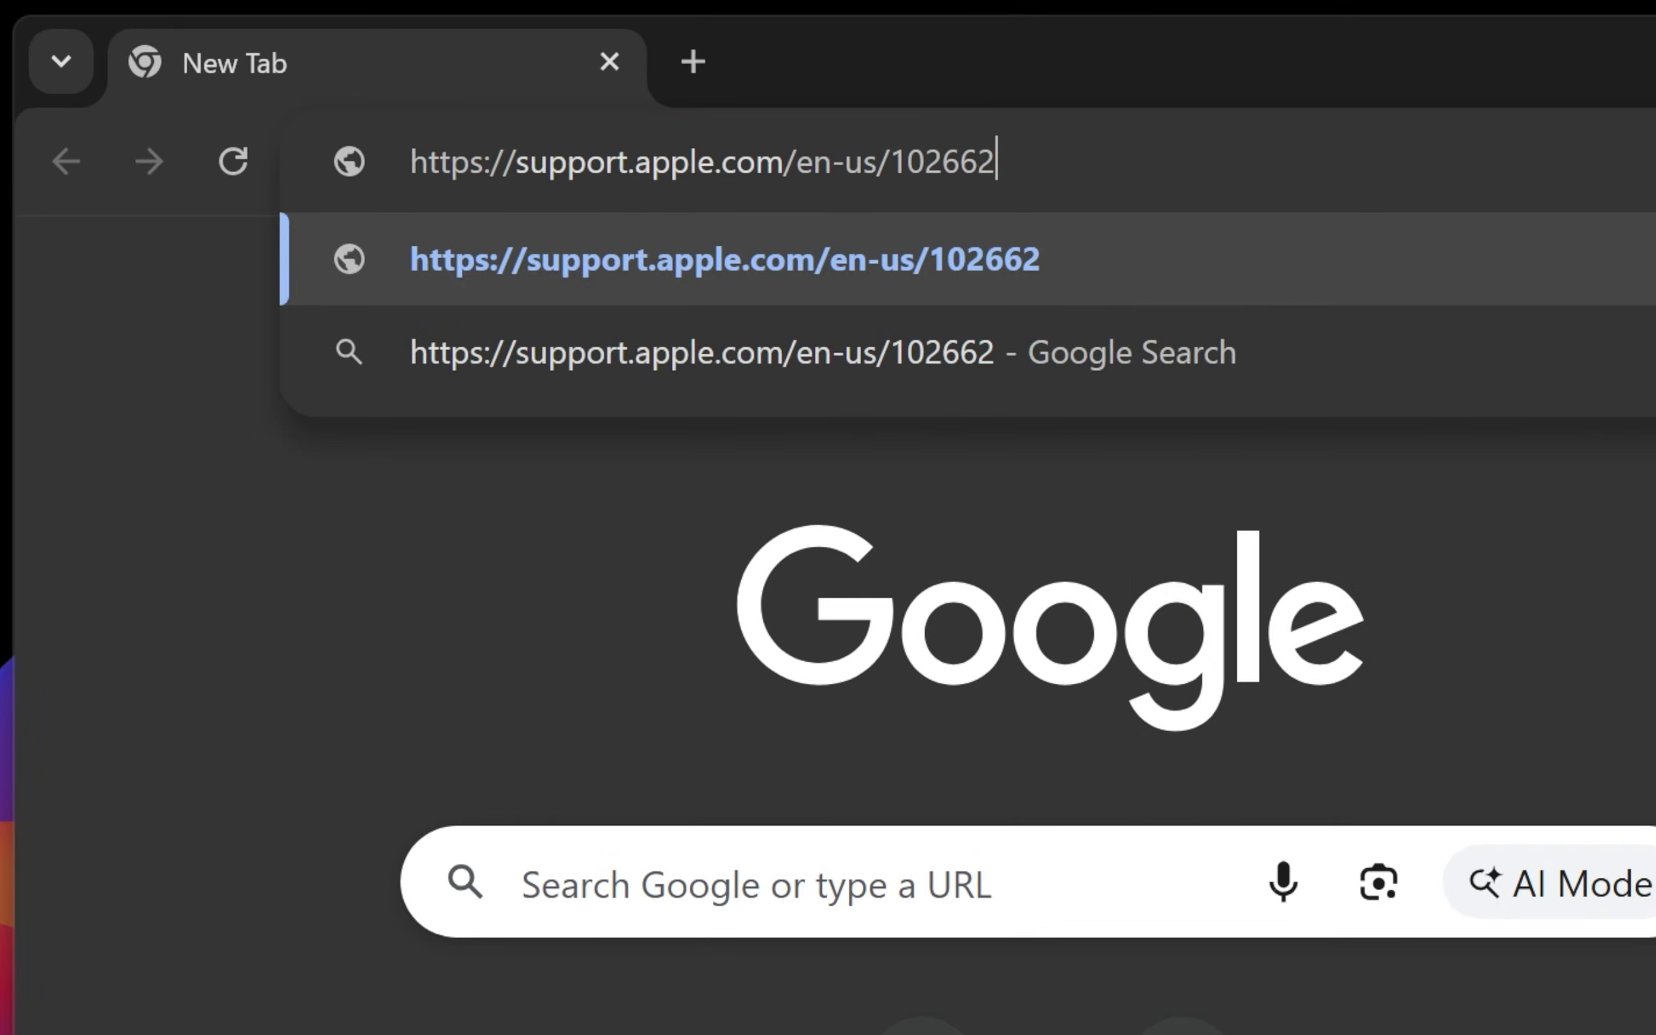
{"action": "key", "text": "Return"}
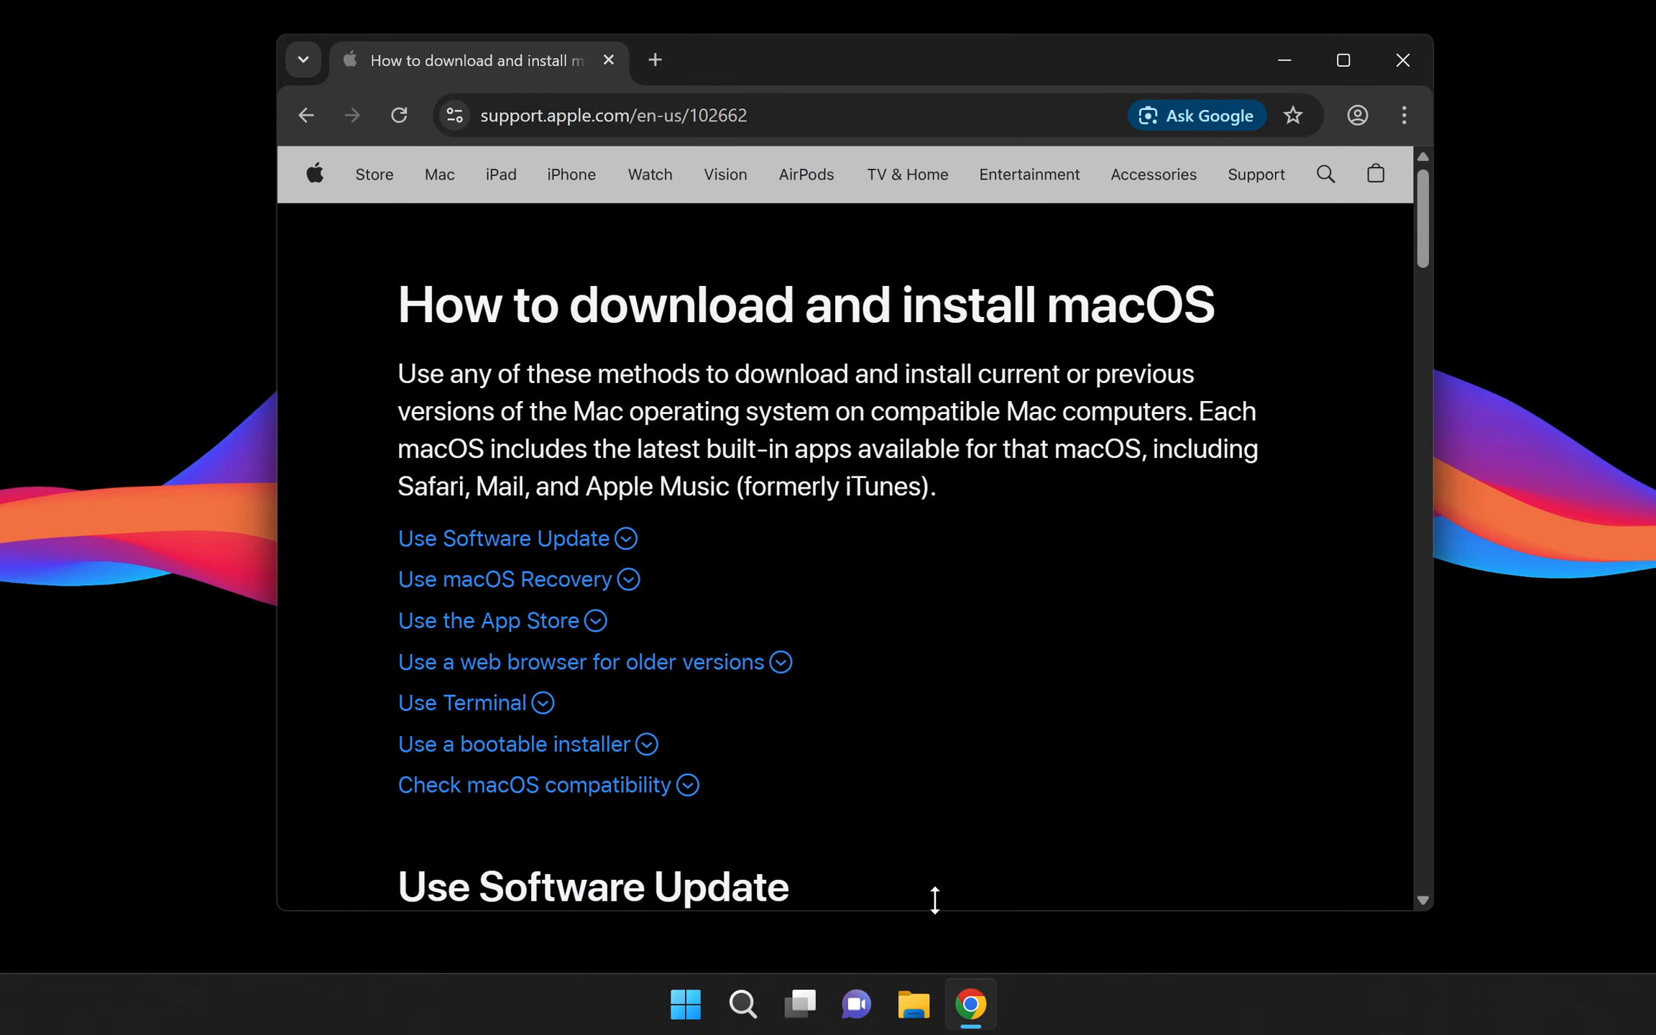
{"action": "scroll", "coordinate": [1050, 745], "scroll_direction": "down", "scroll_amount": 15}
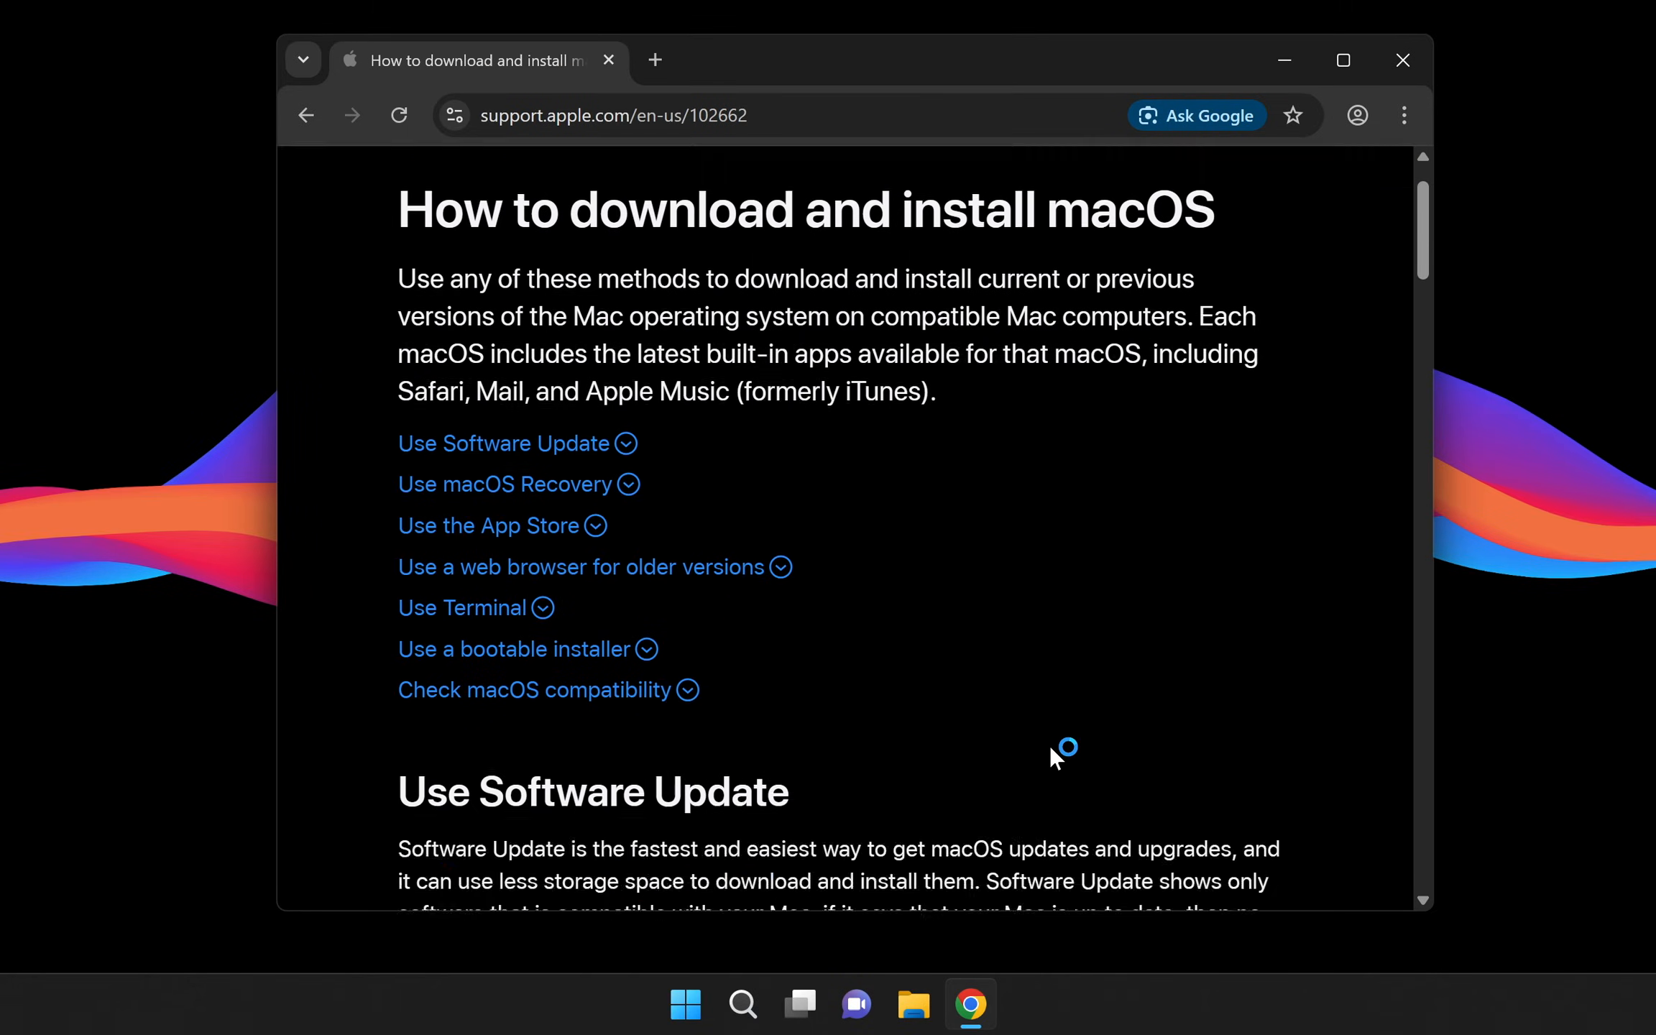
{"action": "scroll", "coordinate": [1051, 755], "scroll_direction": "down", "scroll_amount": 3}
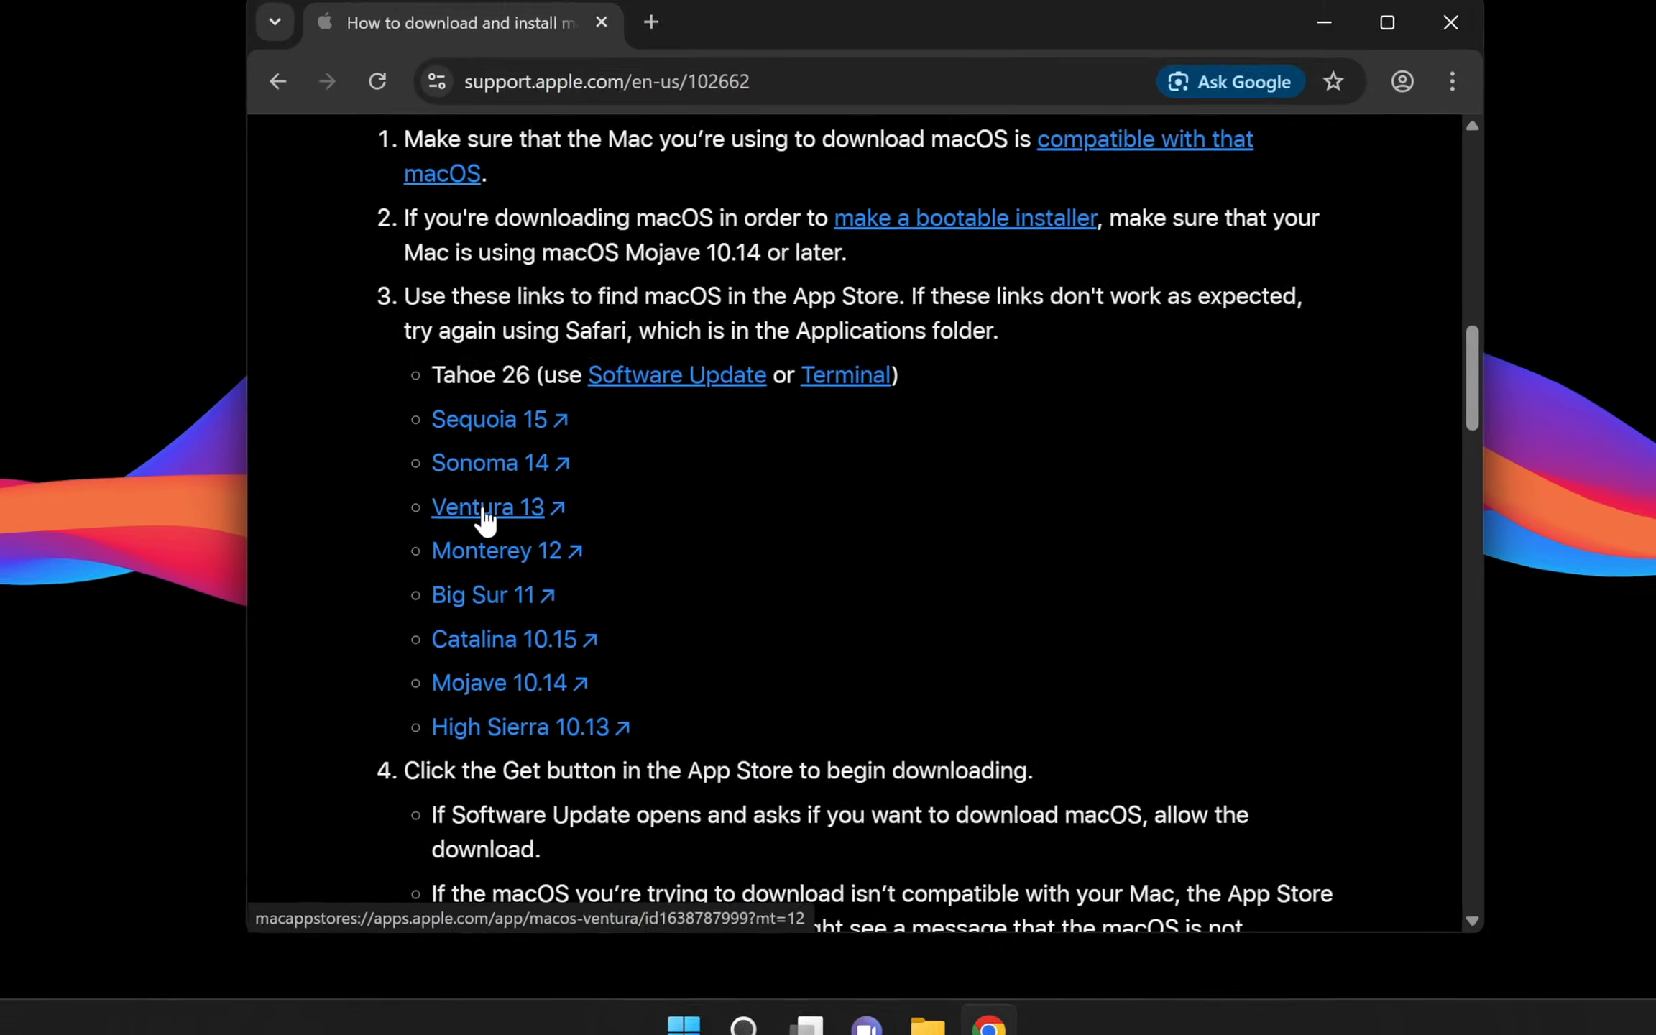
{"action": "scroll", "coordinate": [329, 452], "scroll_direction": "down", "scroll_amount": 5}
{"action": "scroll", "coordinate": [501, 528], "scroll_direction": "down", "scroll_amount": 6}
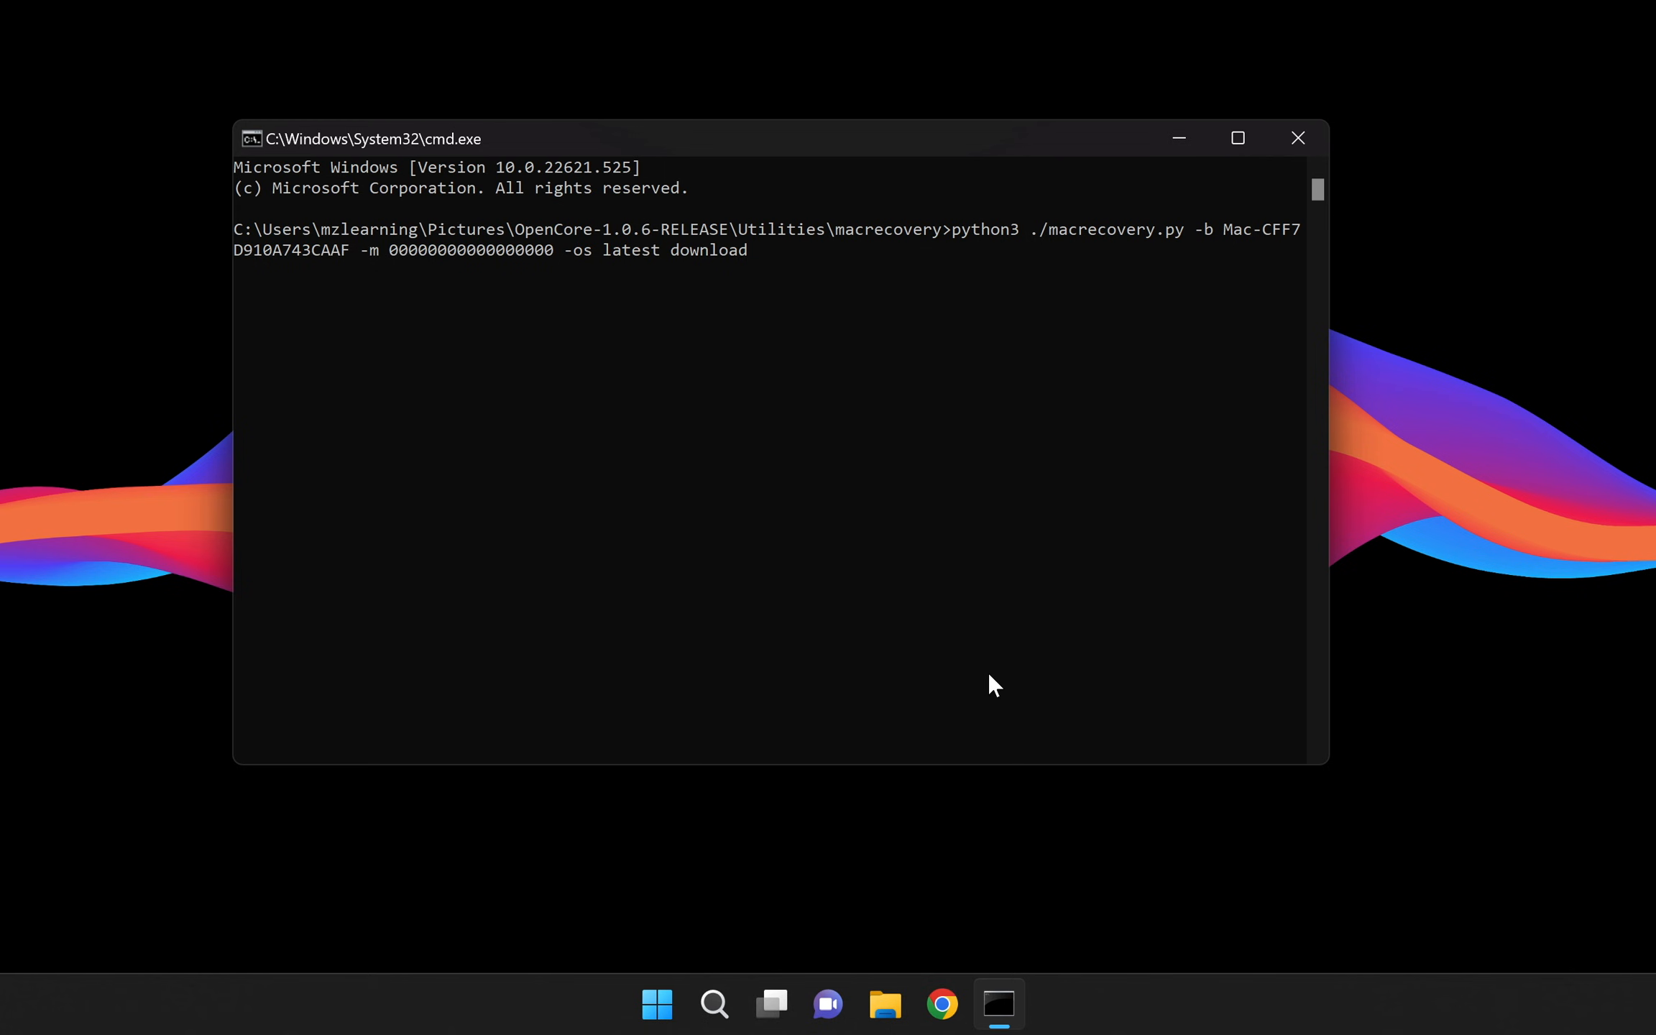
Run the macrecovery.py download command for board Mac-CFF7D910A743CAAF with the OS option set to latest.
{"action": "key", "text": "Return"}
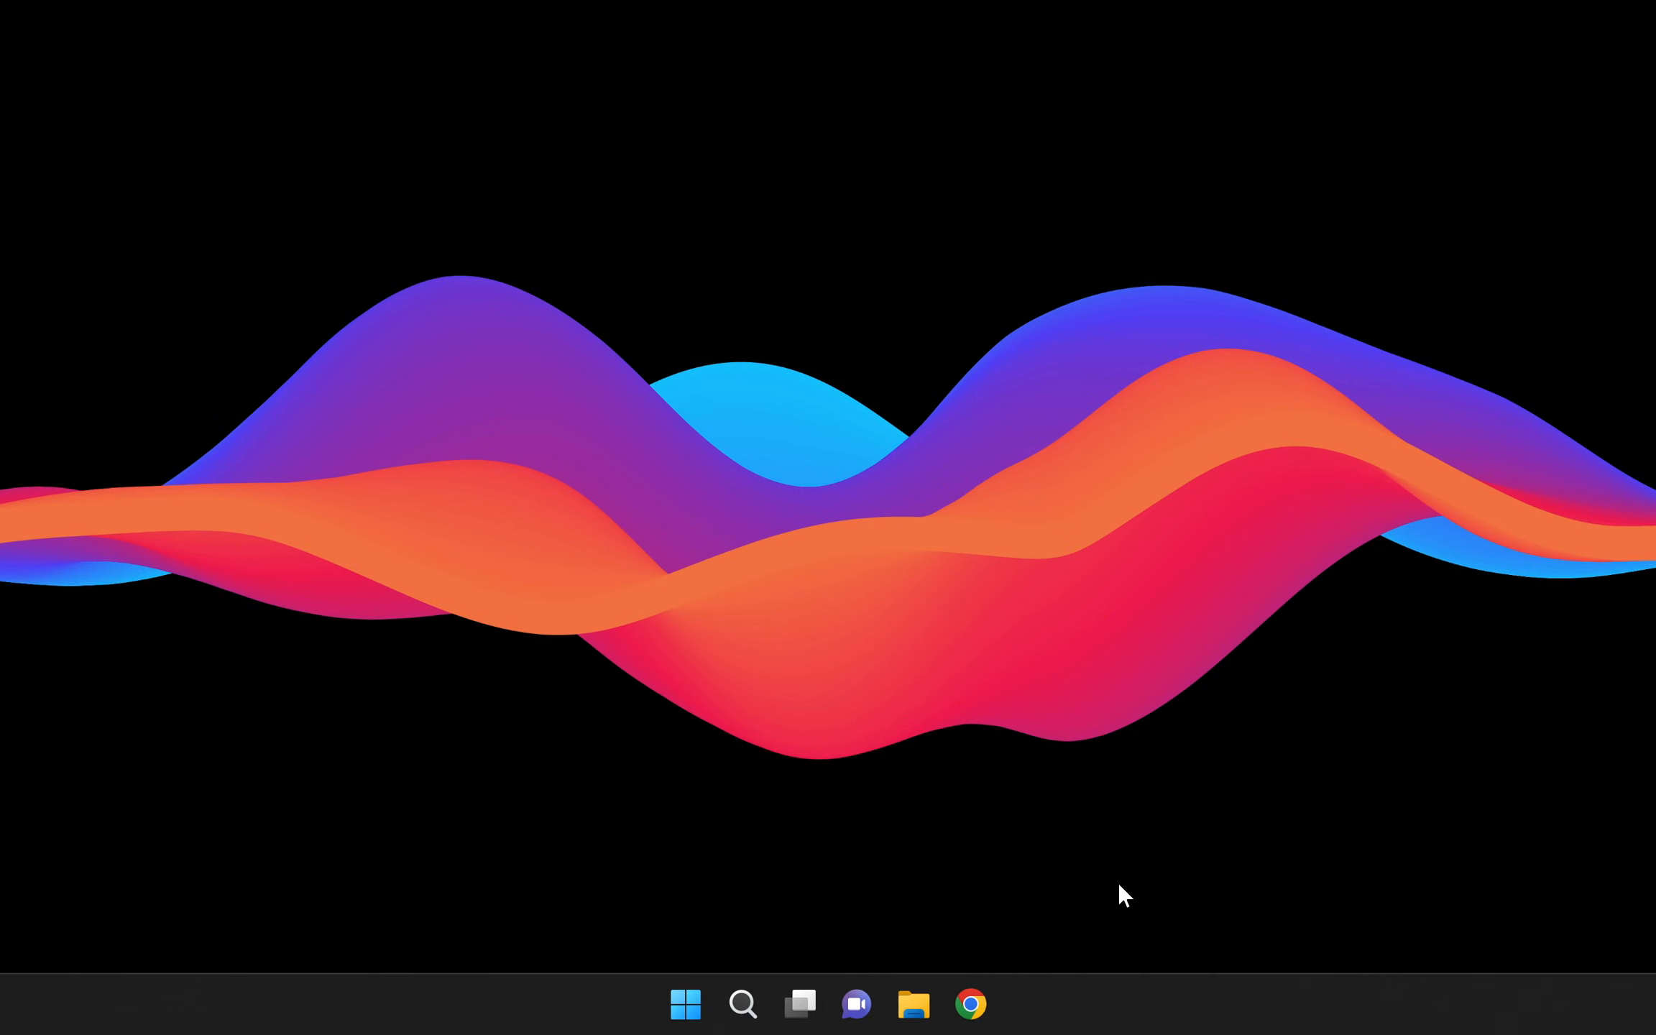
Open Chrome and search Google for "iboysoft diskgeeker".
{"action": "left_click", "coordinate": [972, 1003]}
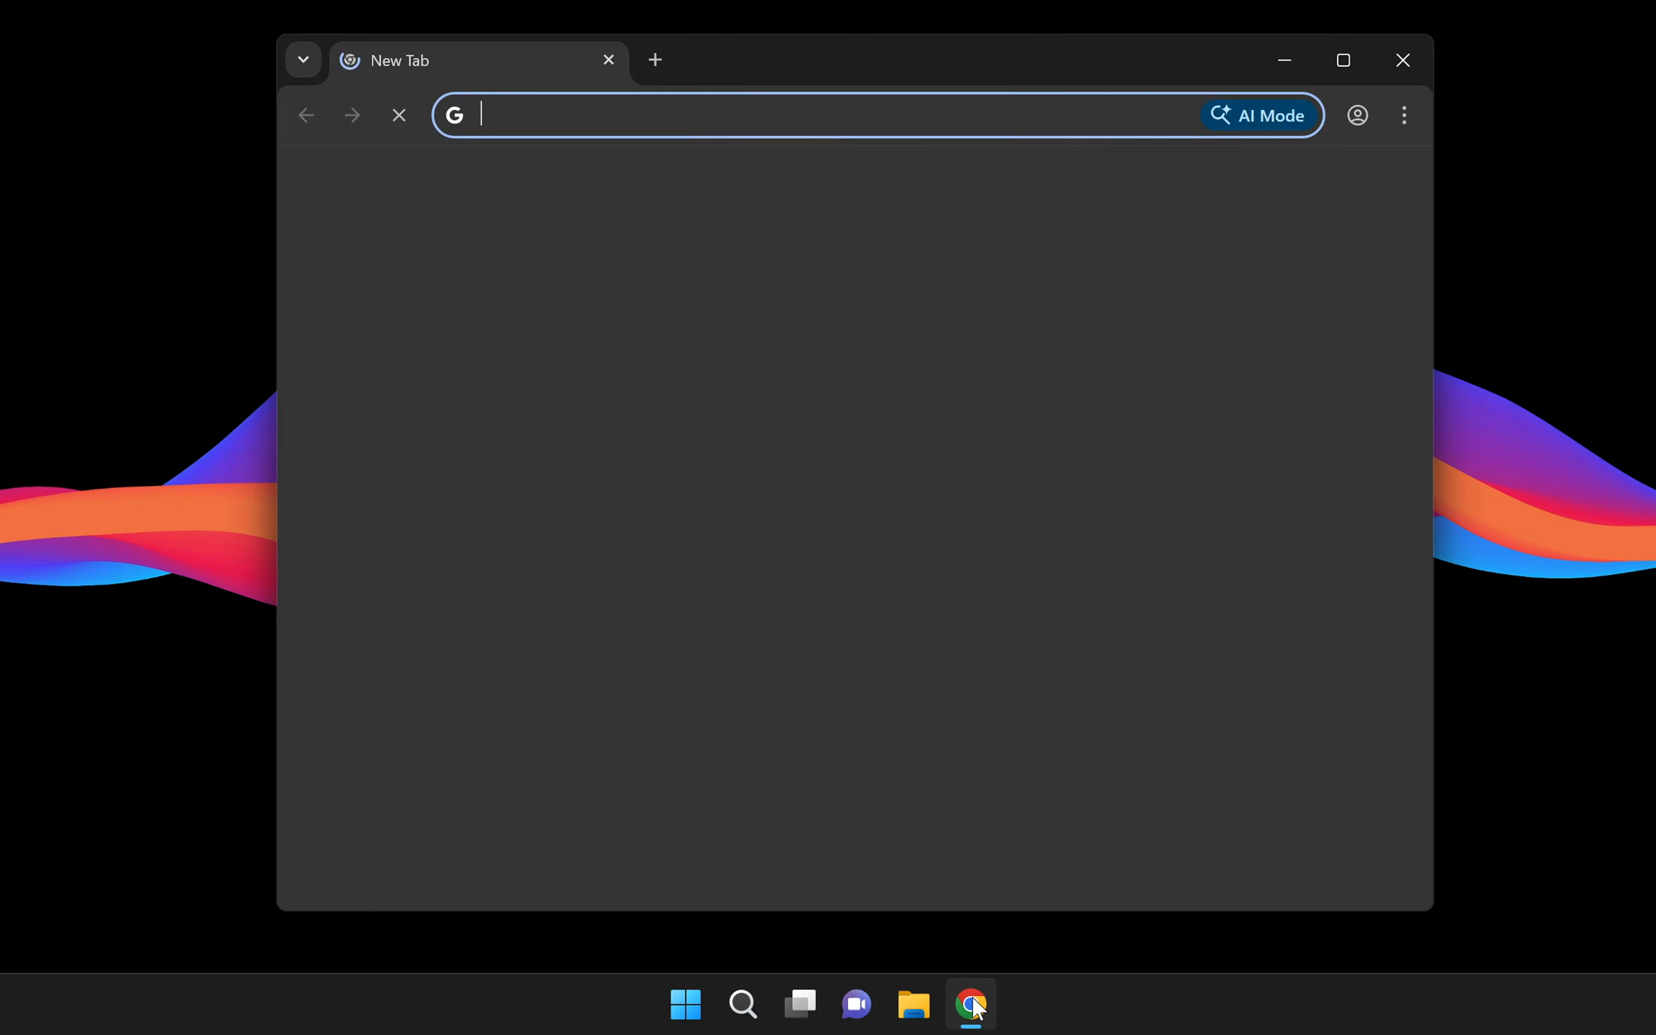
{"action": "left_click", "coordinate": [929, 529]}
{"action": "type", "text": "iboysoft"}
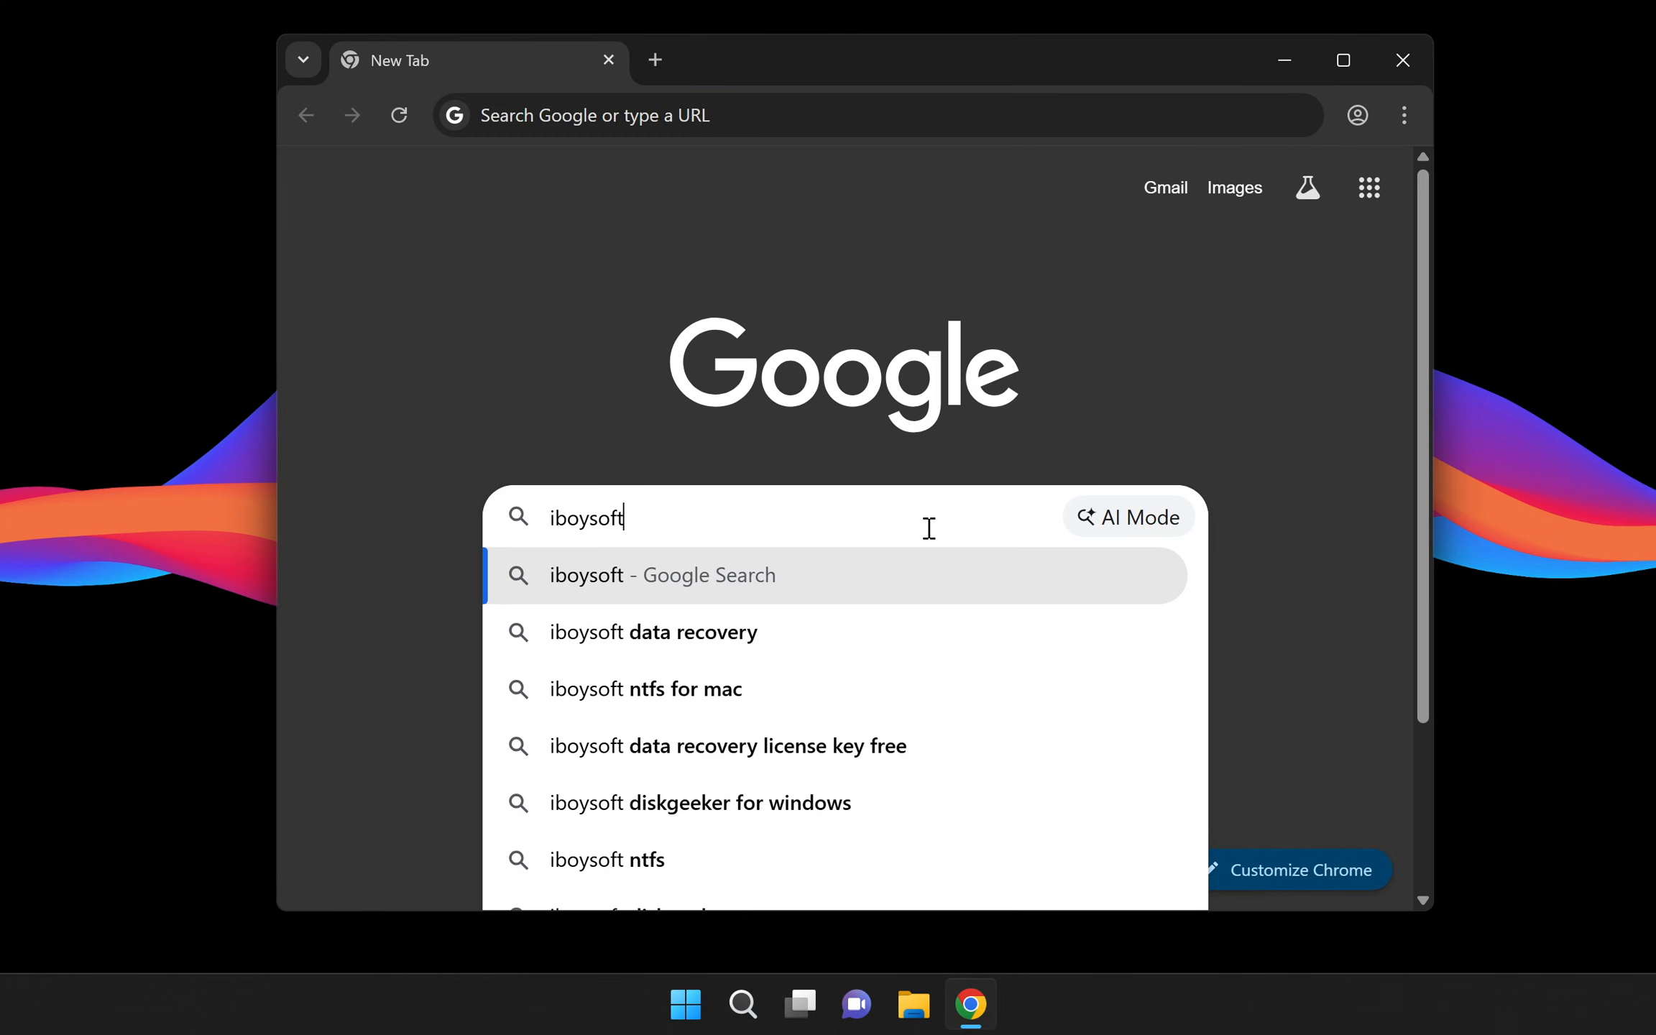
{"action": "type", "text": " diskgeeker"}
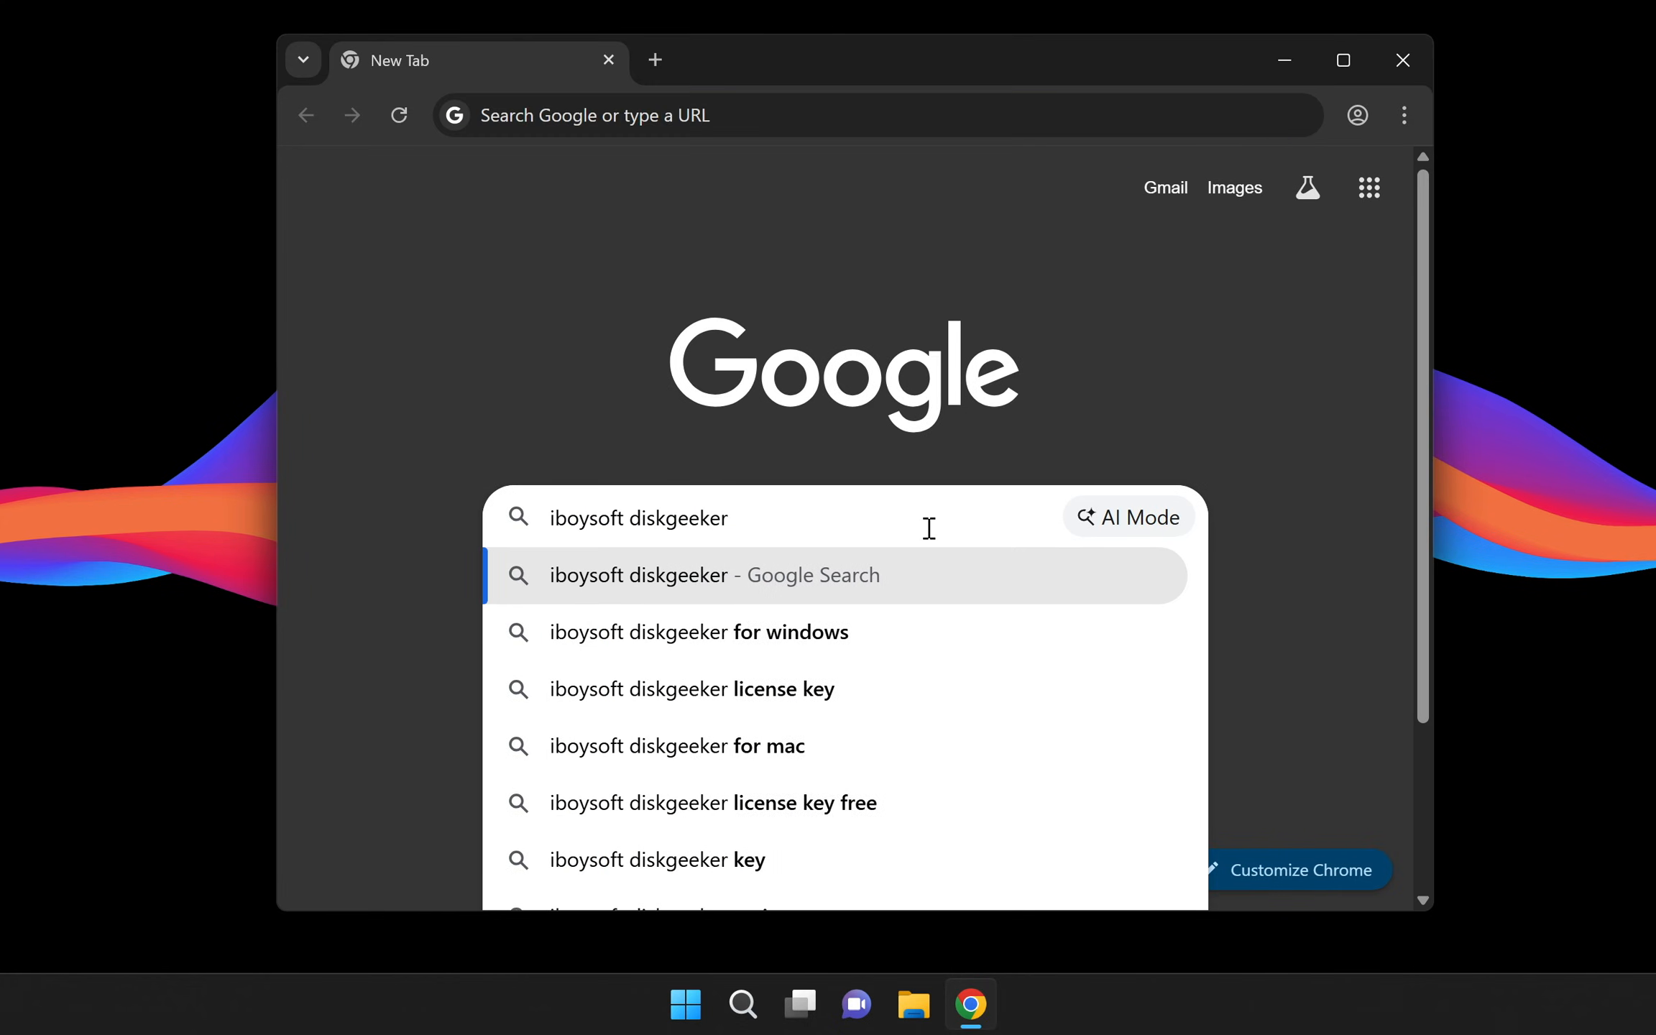
{"action": "key", "text": "Return"}
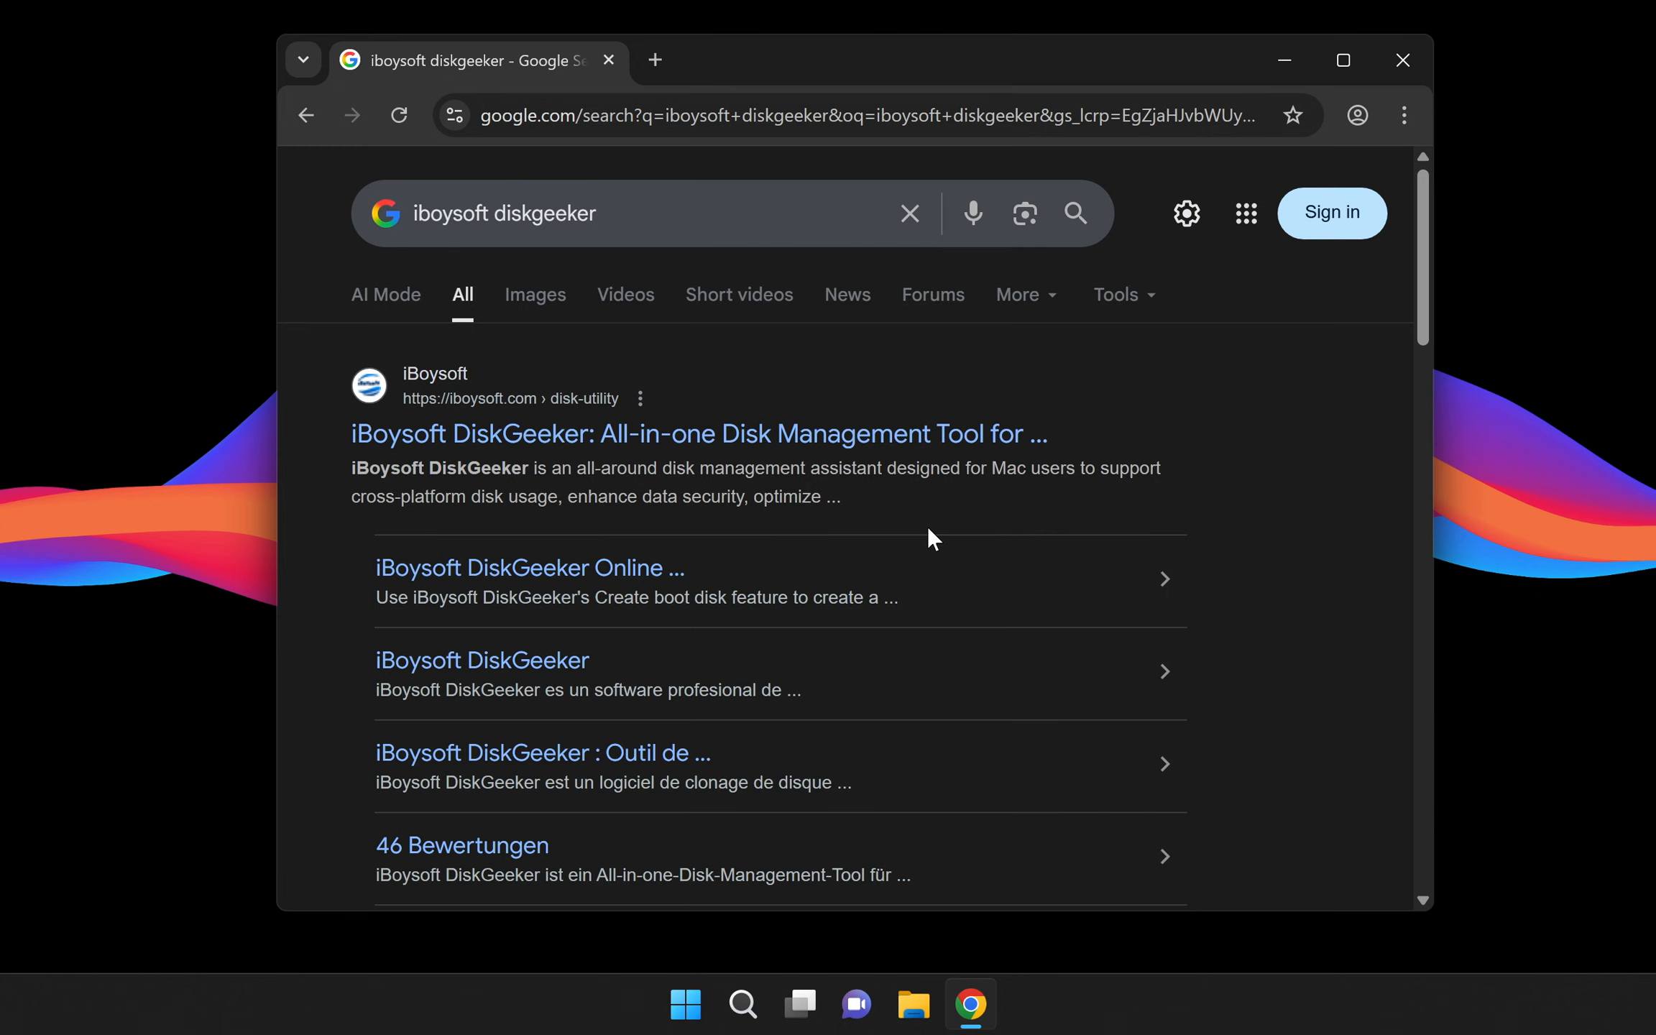
Open the iBoysoft DiskGeeker product page from the search results and download the free installer.
{"action": "left_click", "coordinate": [530, 437]}
{"action": "scroll", "coordinate": [532, 446], "scroll_direction": "down", "scroll_amount": 5}
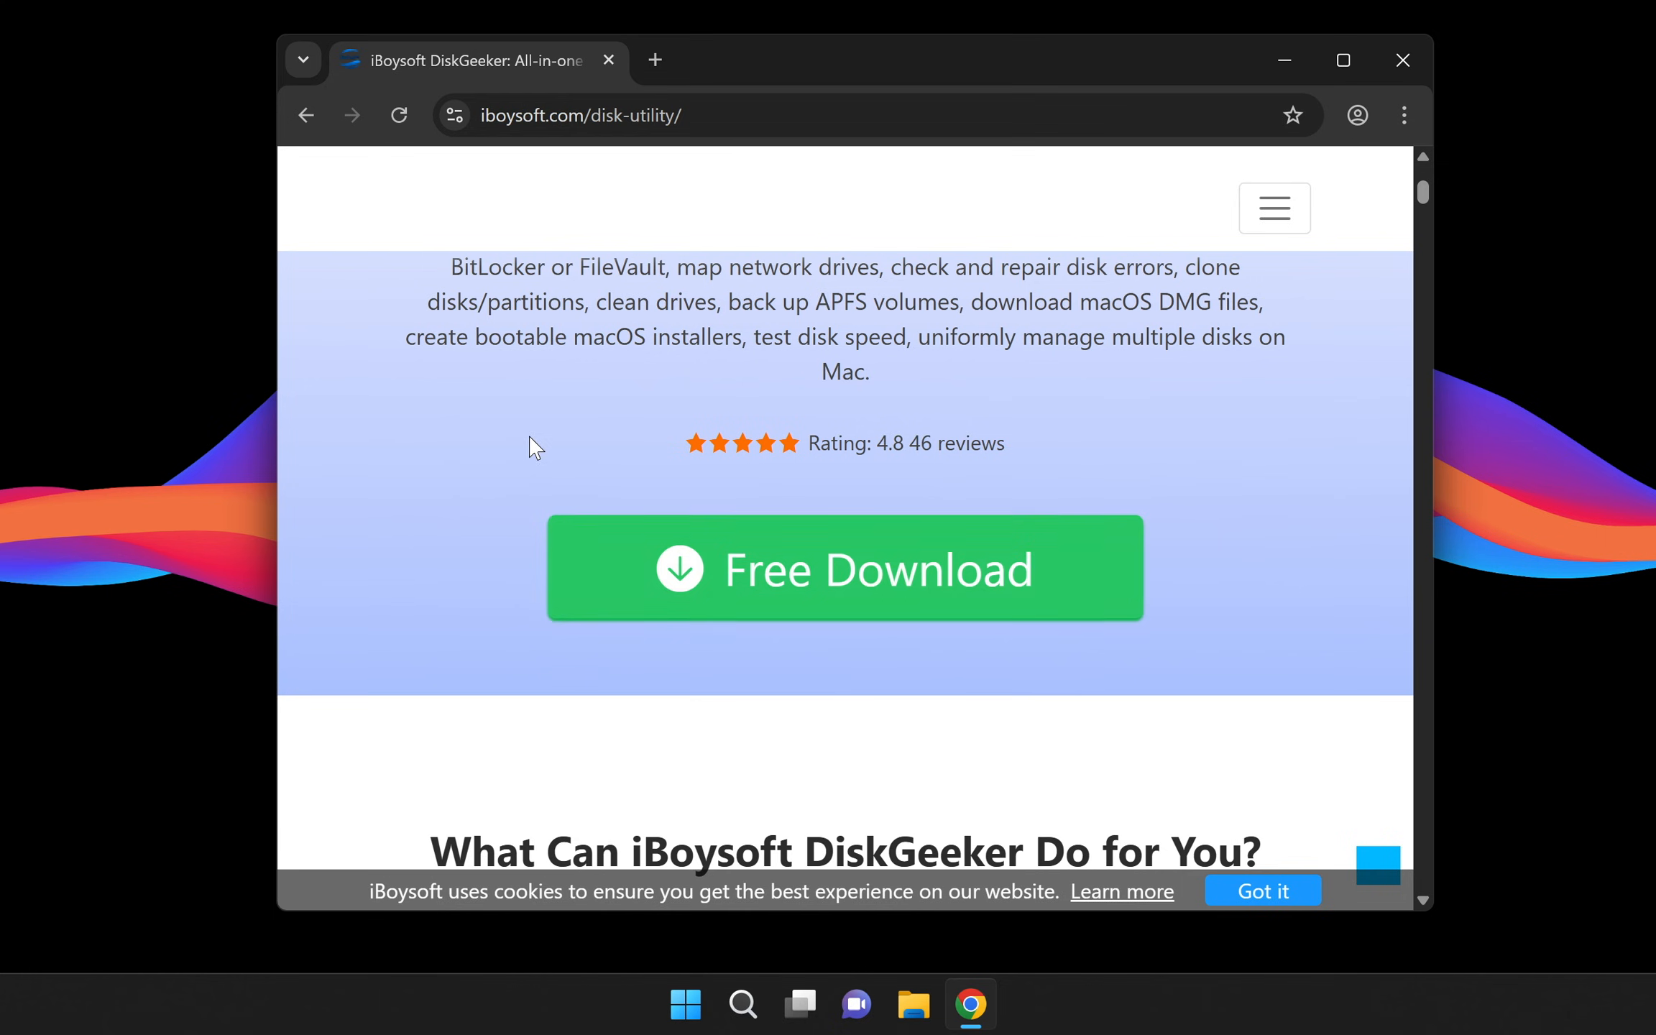
{"action": "left_click", "coordinate": [848, 564]}
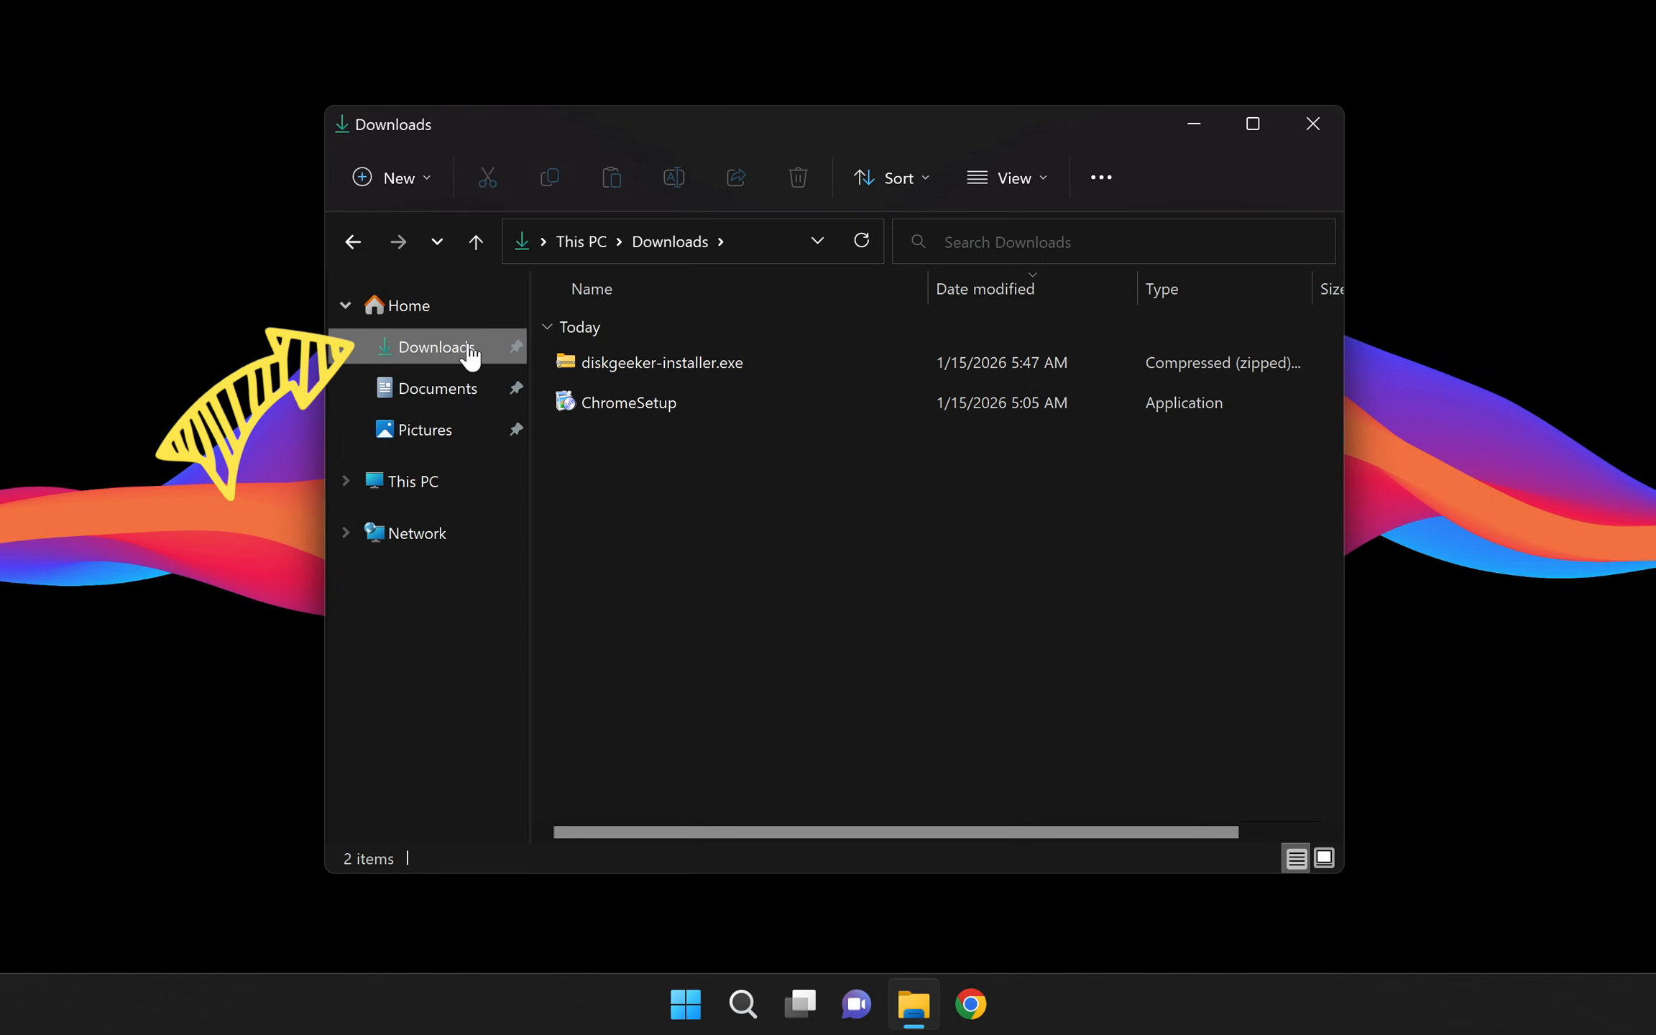
Extract the zipped diskgeeker-installer.exe in the Downloads folder and close the Downloads window.
{"action": "right_click", "coordinate": [672, 365]}
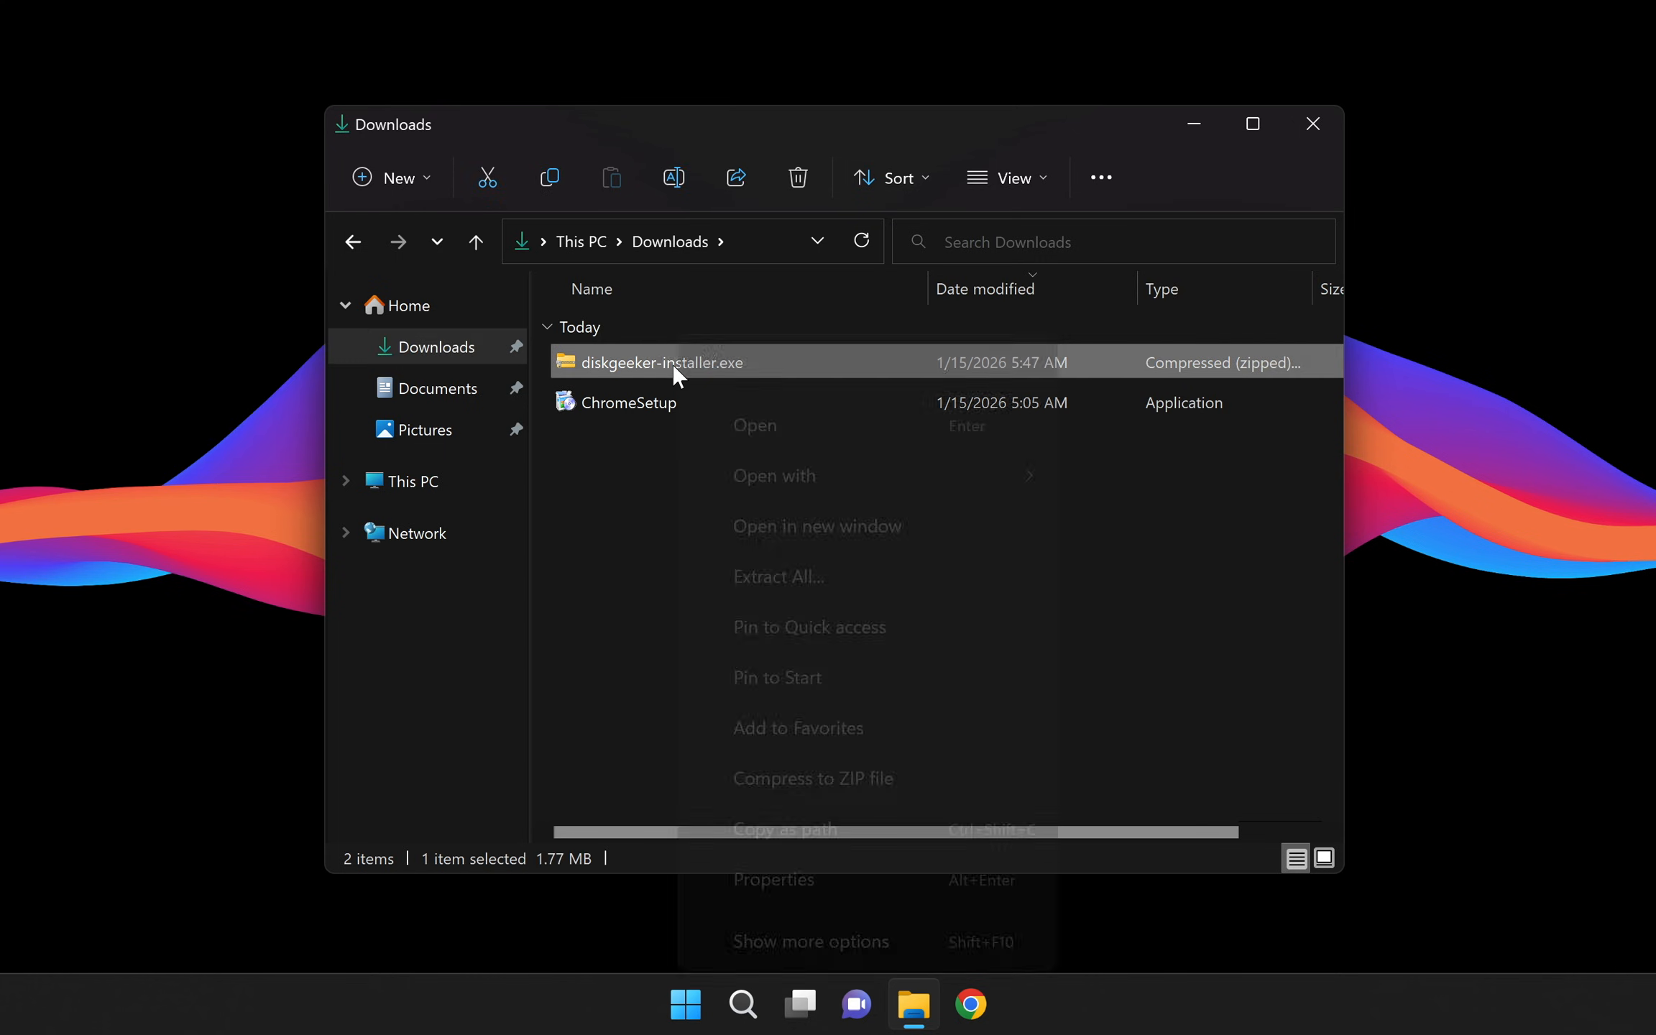
{"action": "left_click", "coordinate": [760, 544]}
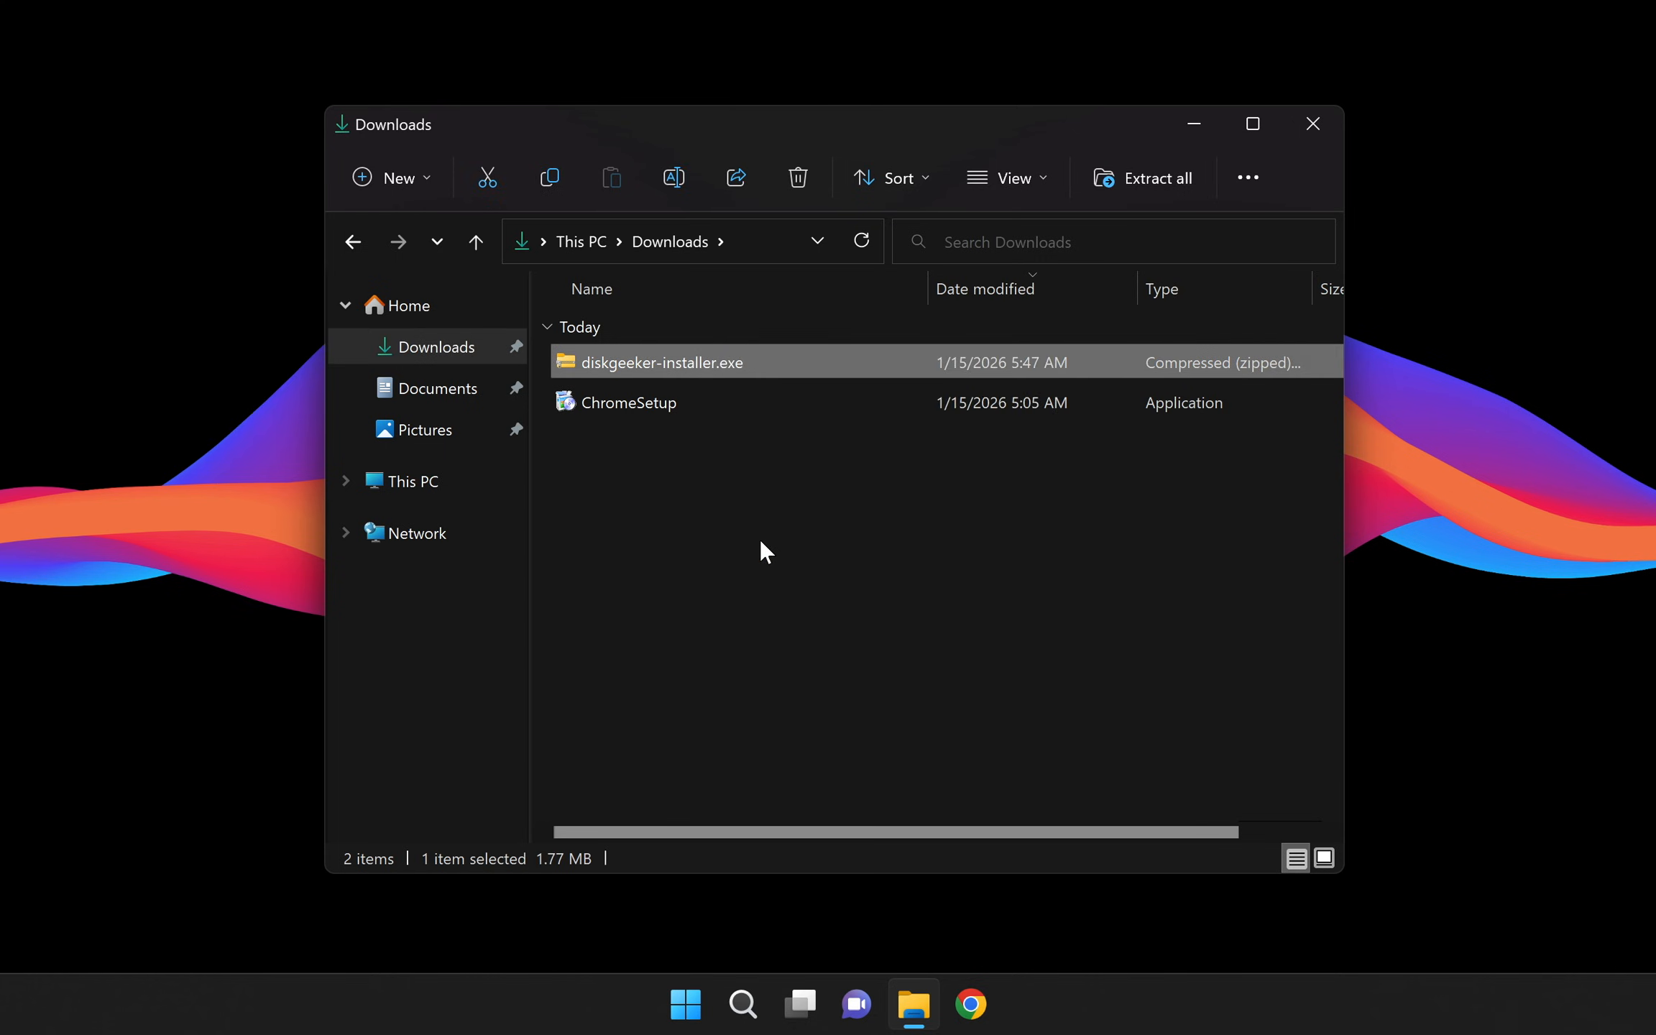
{"action": "left_click", "coordinate": [1035, 759]}
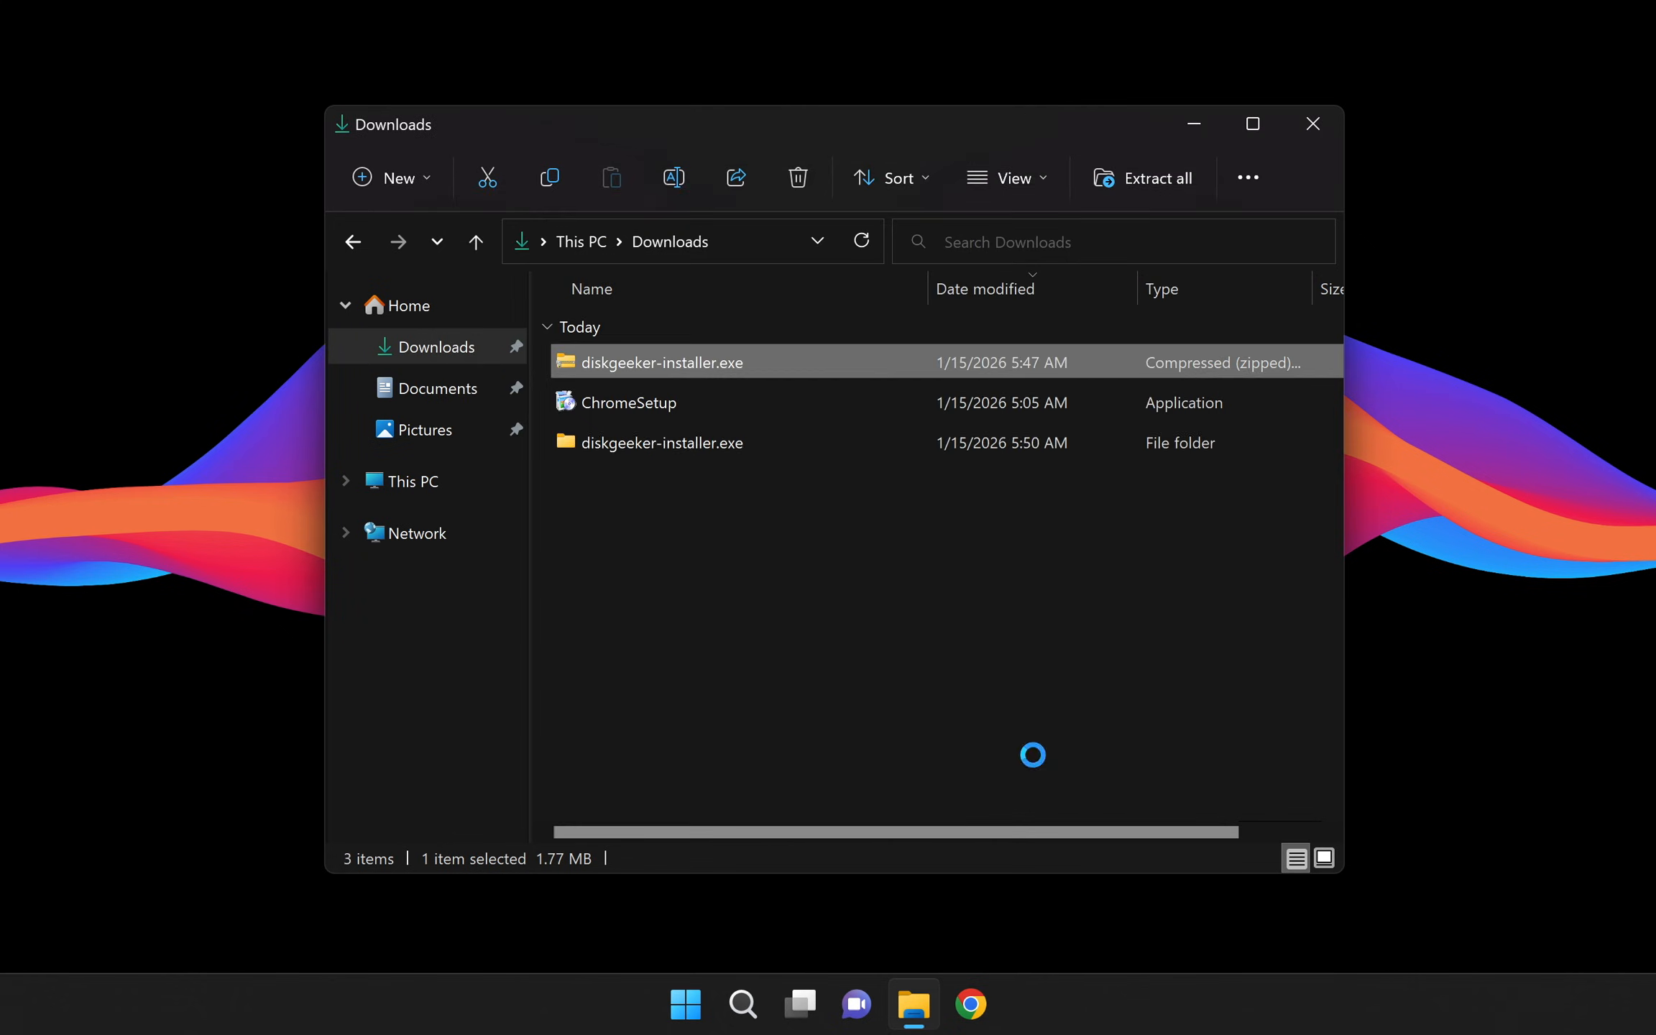
{"action": "left_click", "coordinate": [1312, 125]}
Run the DiskGeeker installer application from the extracted installer folder and allow it to make changes.
{"action": "left_click_drag", "start_coordinate": [1150, 143], "coordinate": [1090, 76]}
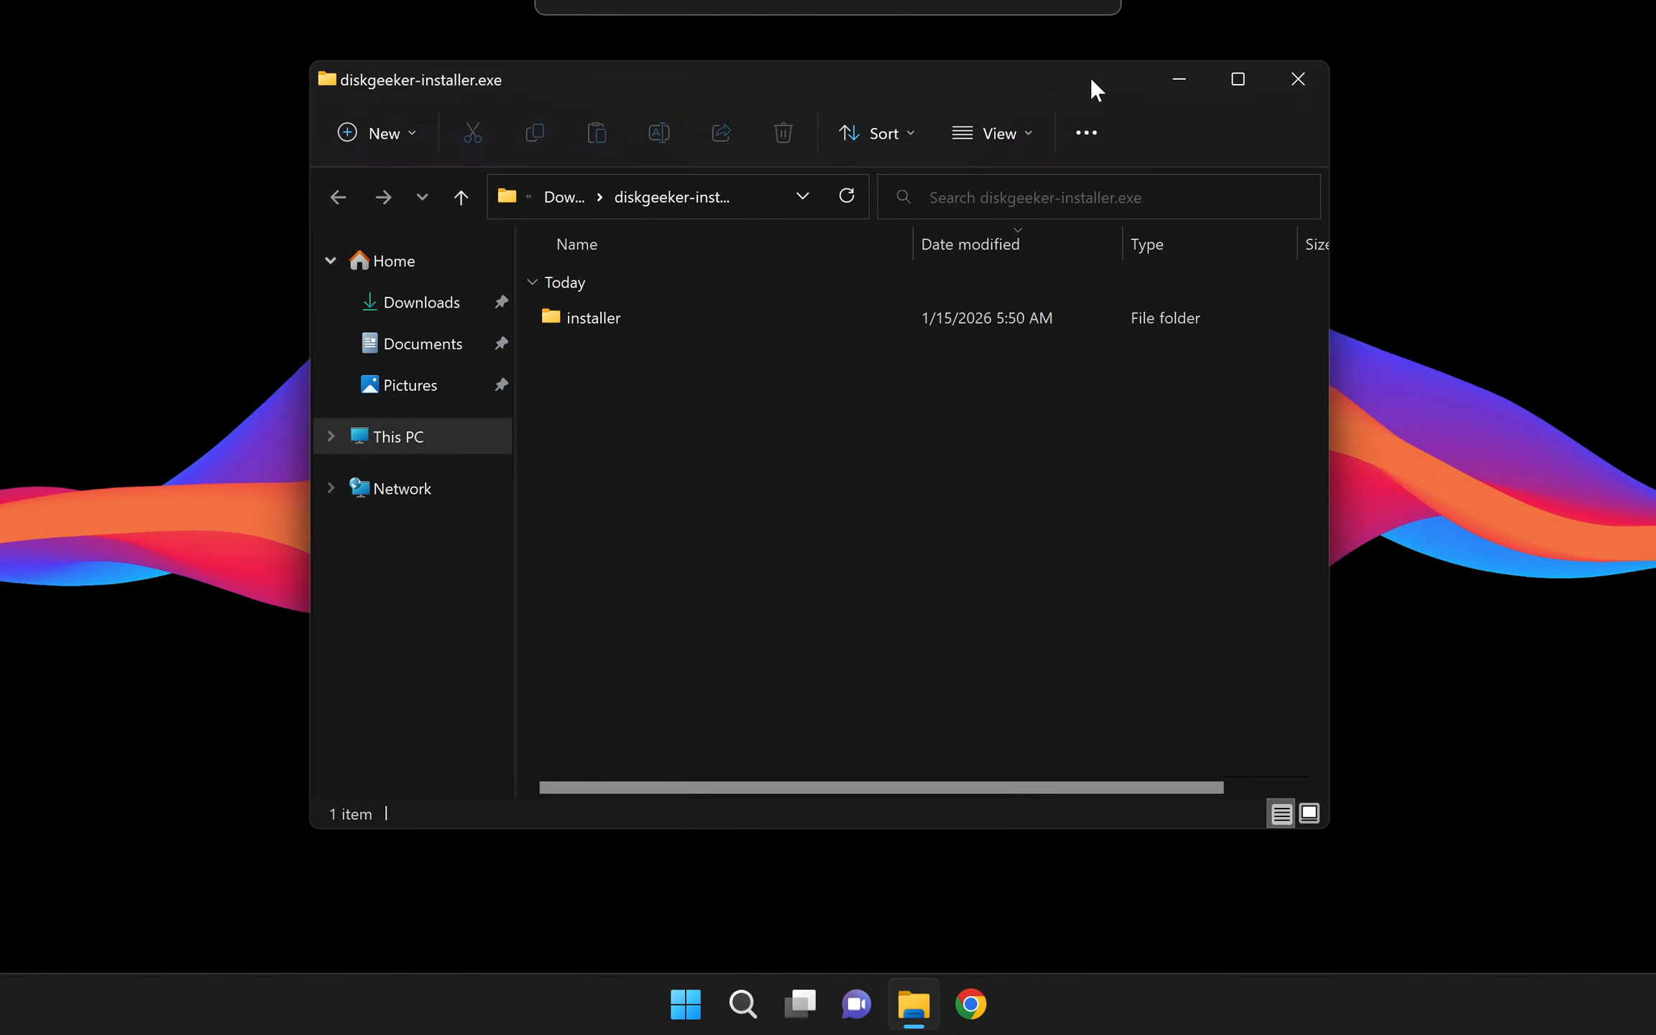
{"action": "double_click", "coordinate": [639, 316]}
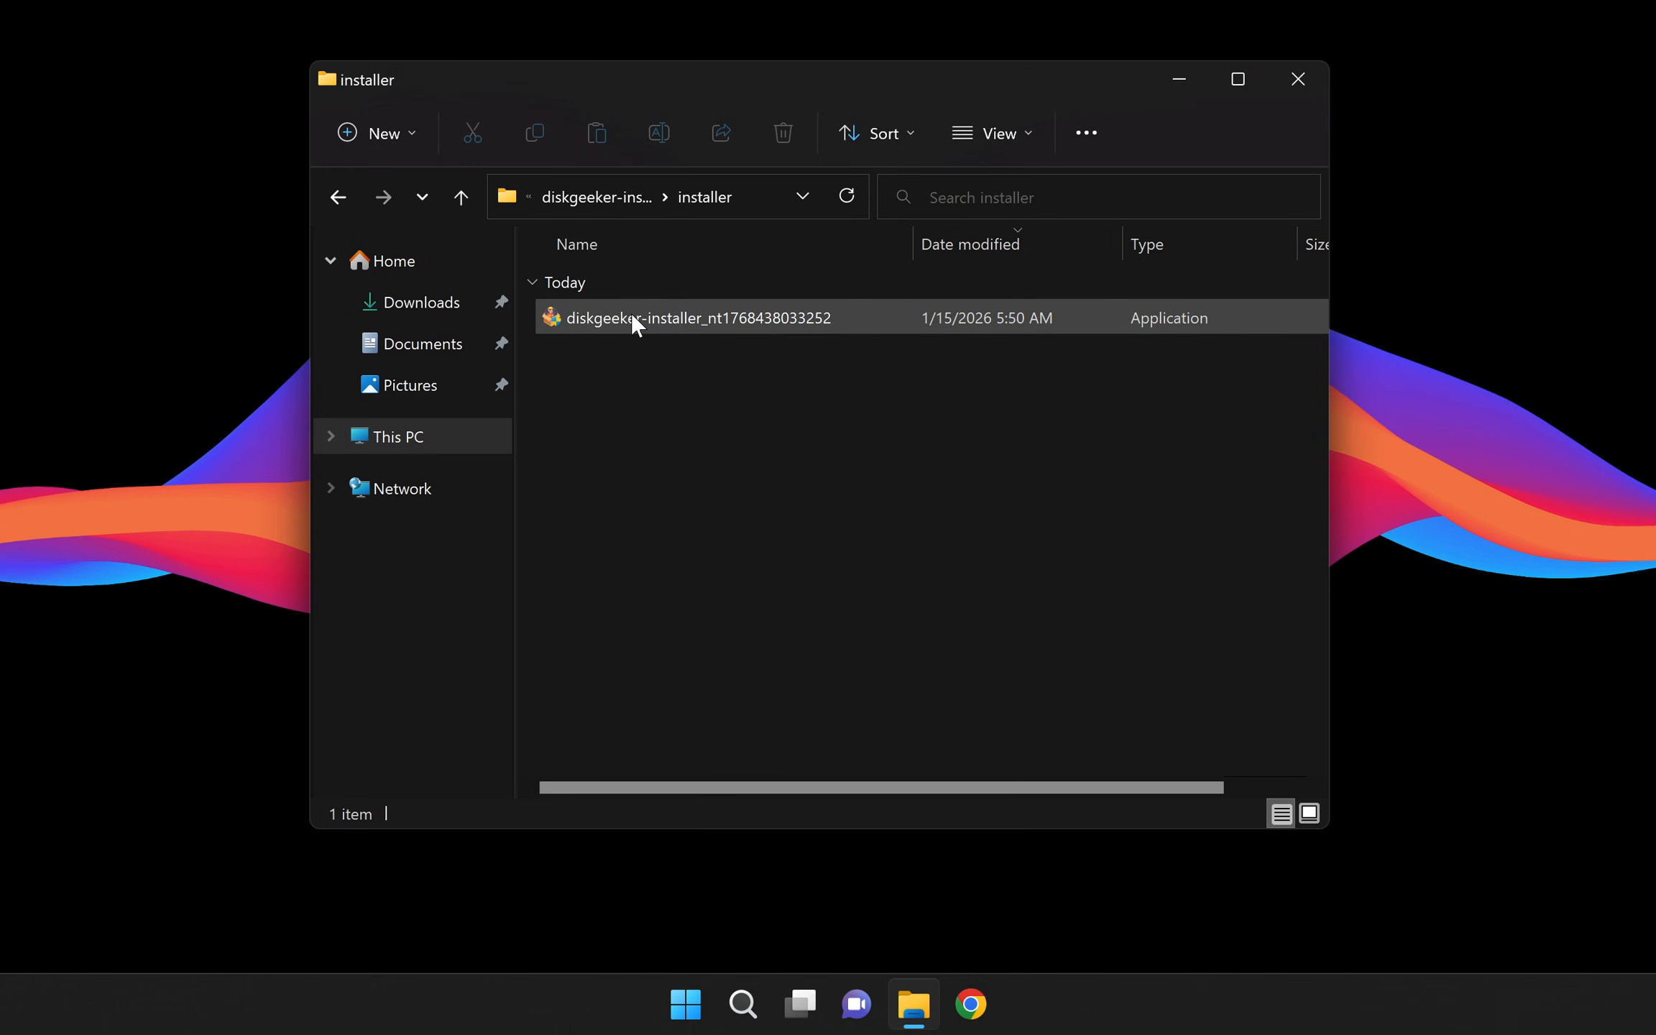
{"action": "double_click", "coordinate": [632, 318]}
{"action": "left_click", "coordinate": [719, 722]}
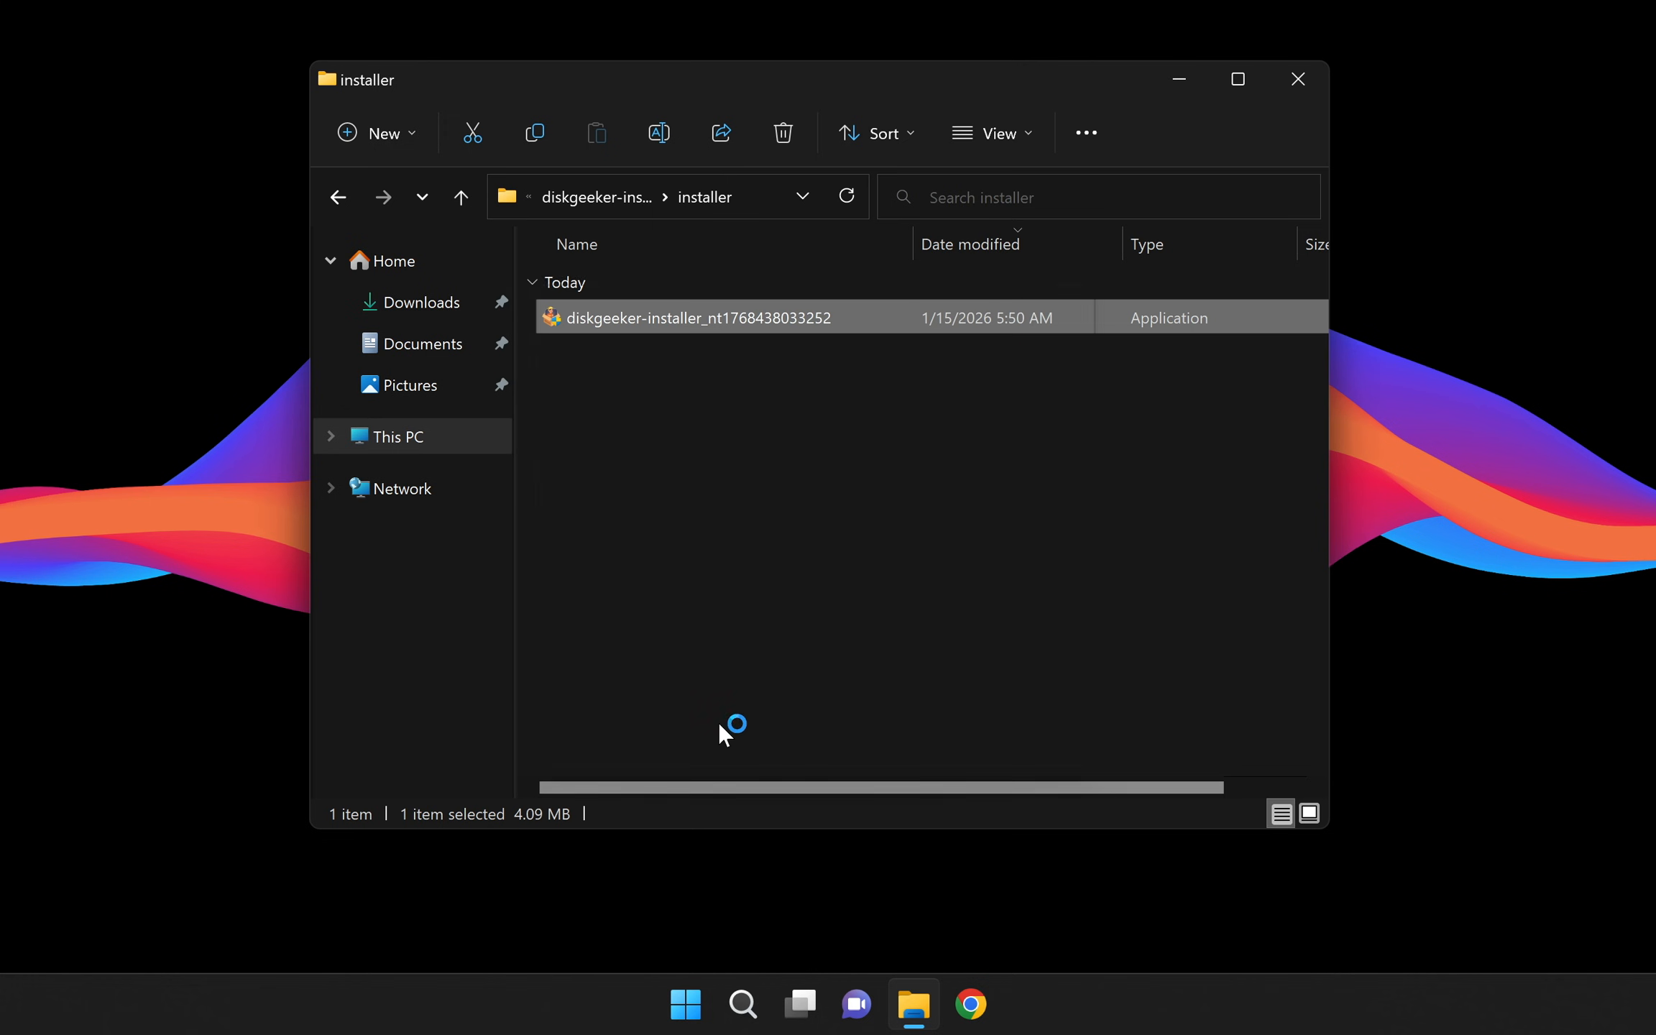
Close the installer folder window and start the iBoysoft DiskGeeker installation.
{"action": "left_click", "coordinate": [1291, 85]}
{"action": "left_click_drag", "start_coordinate": [1017, 195], "coordinate": [990, 125]}
{"action": "left_click", "coordinate": [823, 552]}
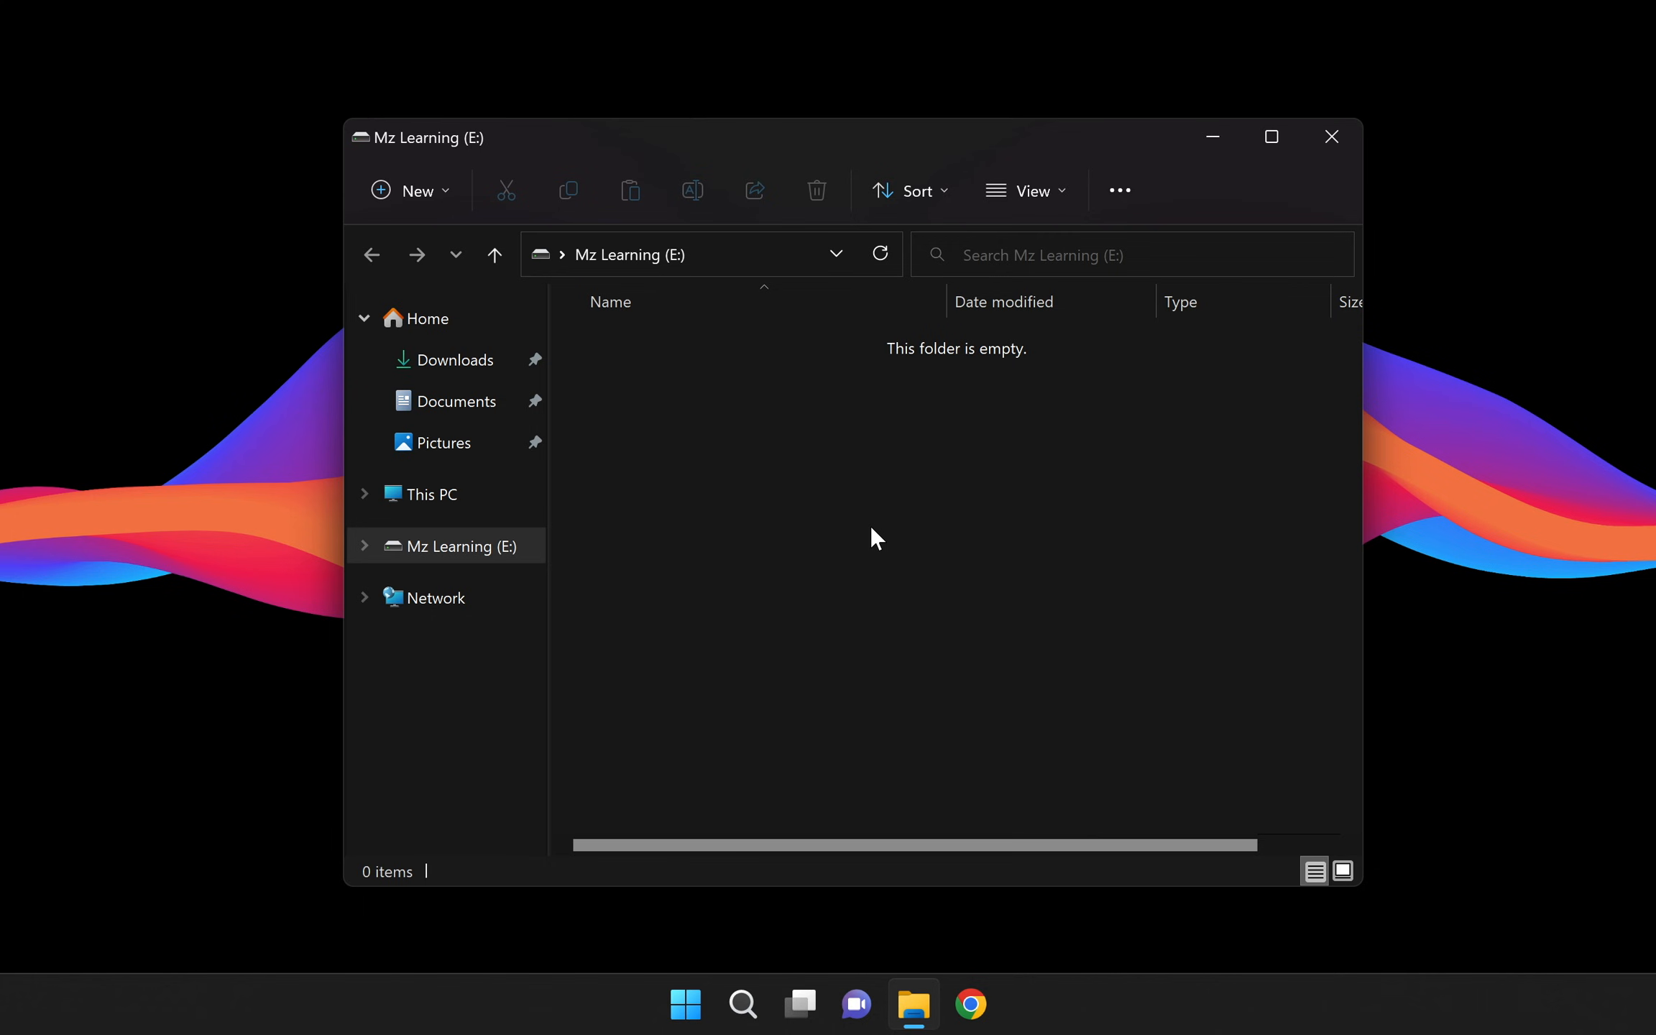
Check the type, file system and capacity of drive E: in its properties, and close the drive's windows.
{"action": "right_click", "coordinate": [871, 531]}
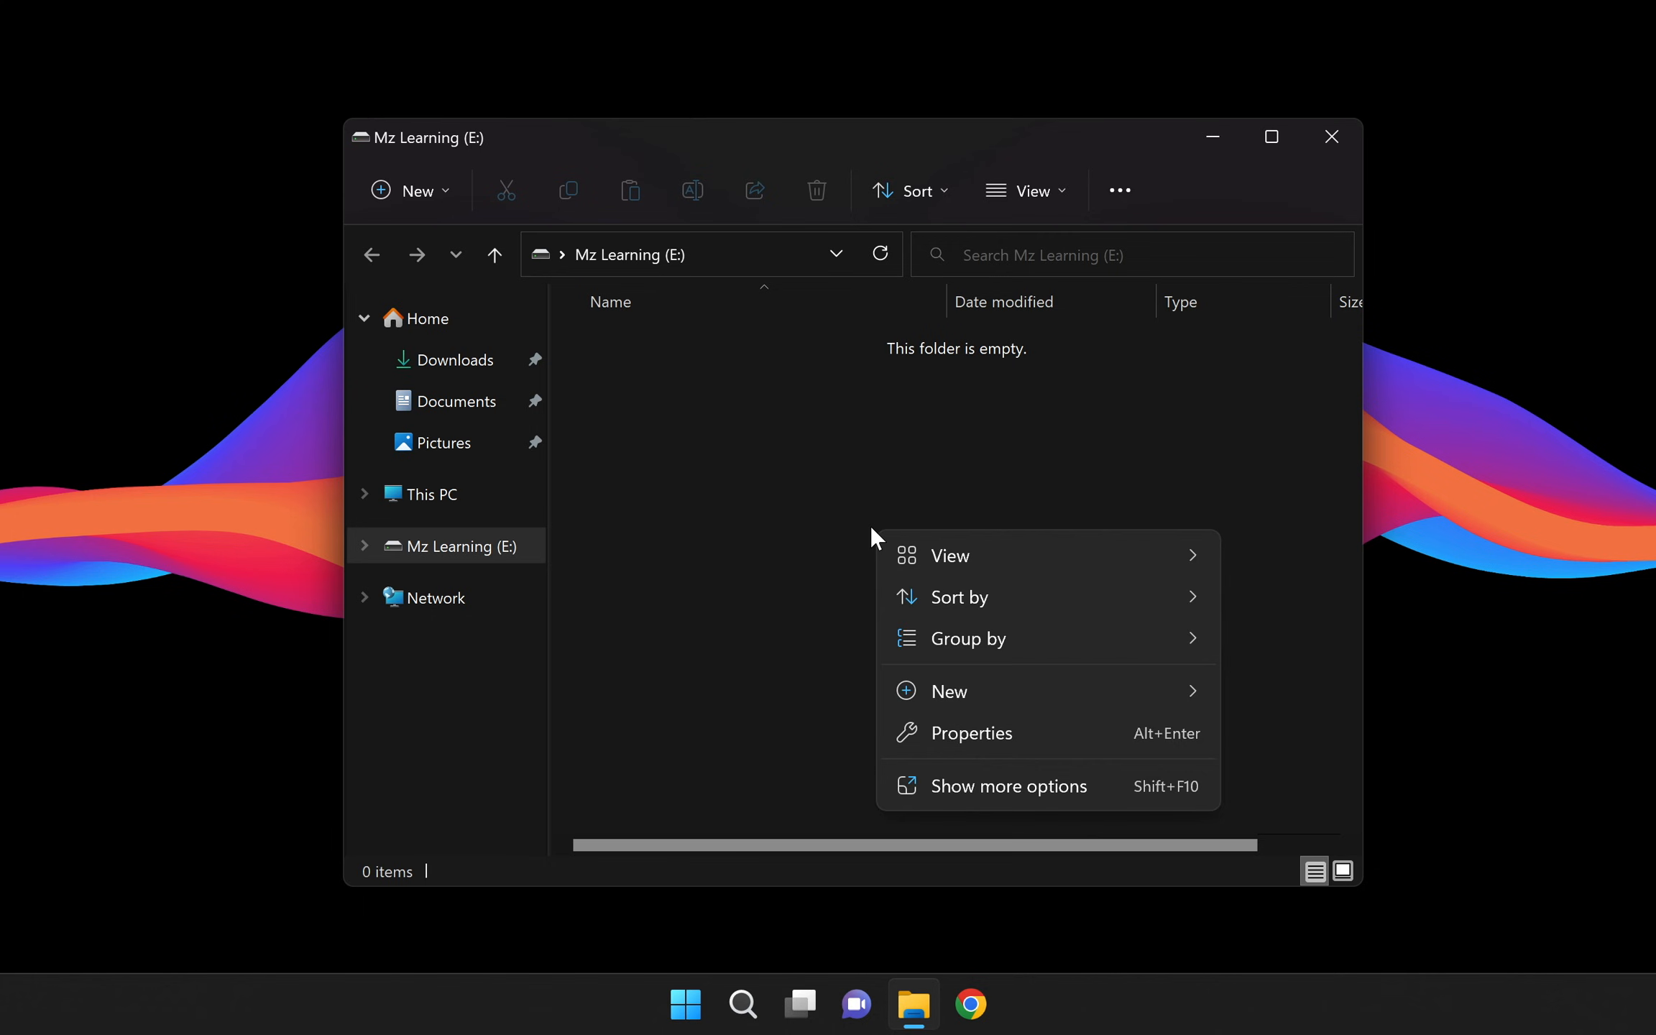
{"action": "left_click", "coordinate": [920, 730]}
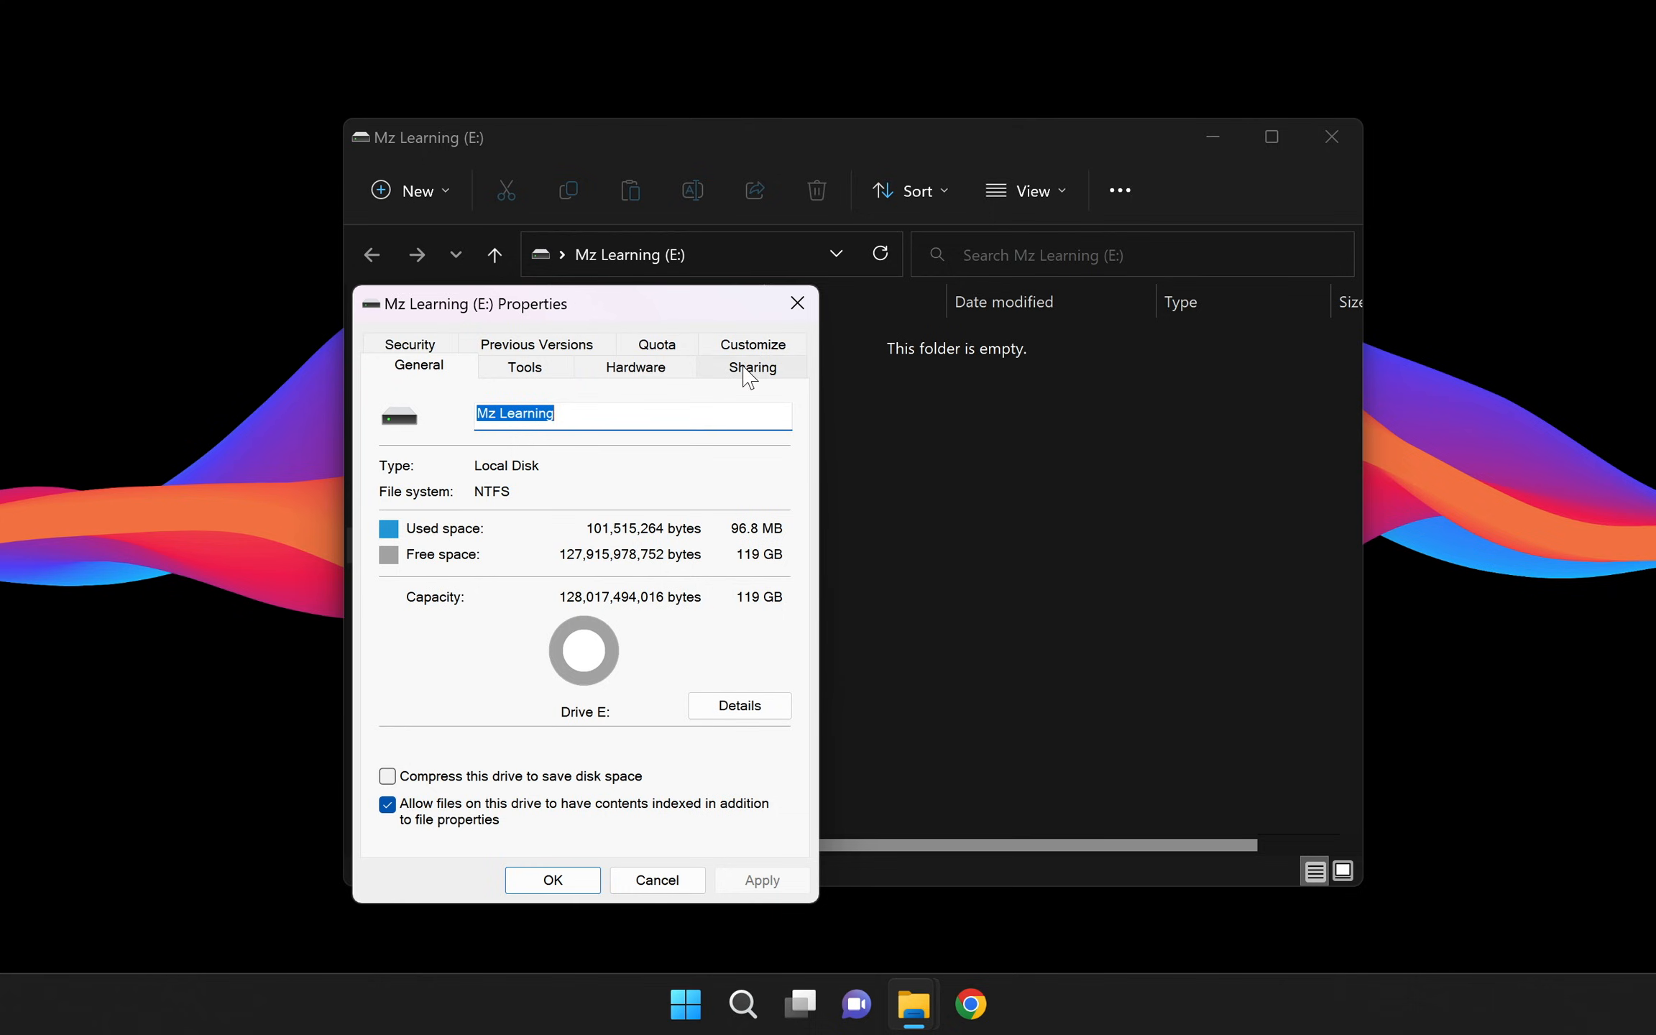
{"action": "left_click", "coordinate": [799, 298]}
{"action": "left_click", "coordinate": [1323, 137]}
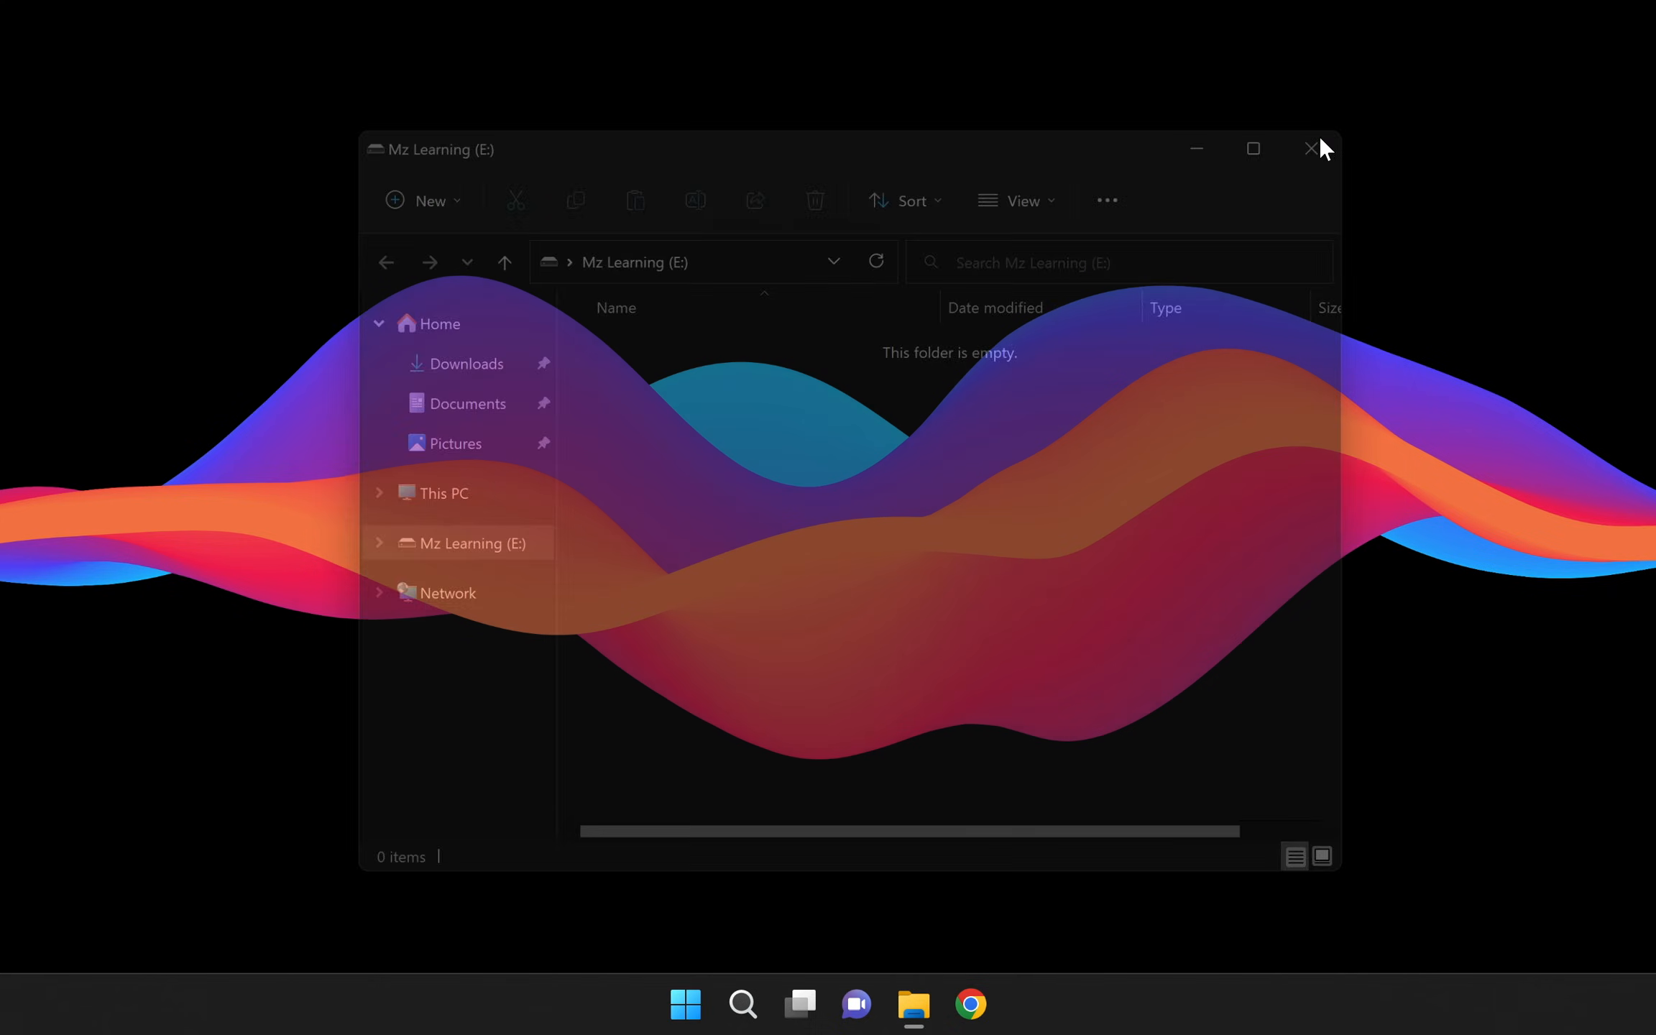
Launch iBoysoft DiskGeeker and allow it to make changes to the device.
{"action": "left_click", "coordinate": [685, 1004]}
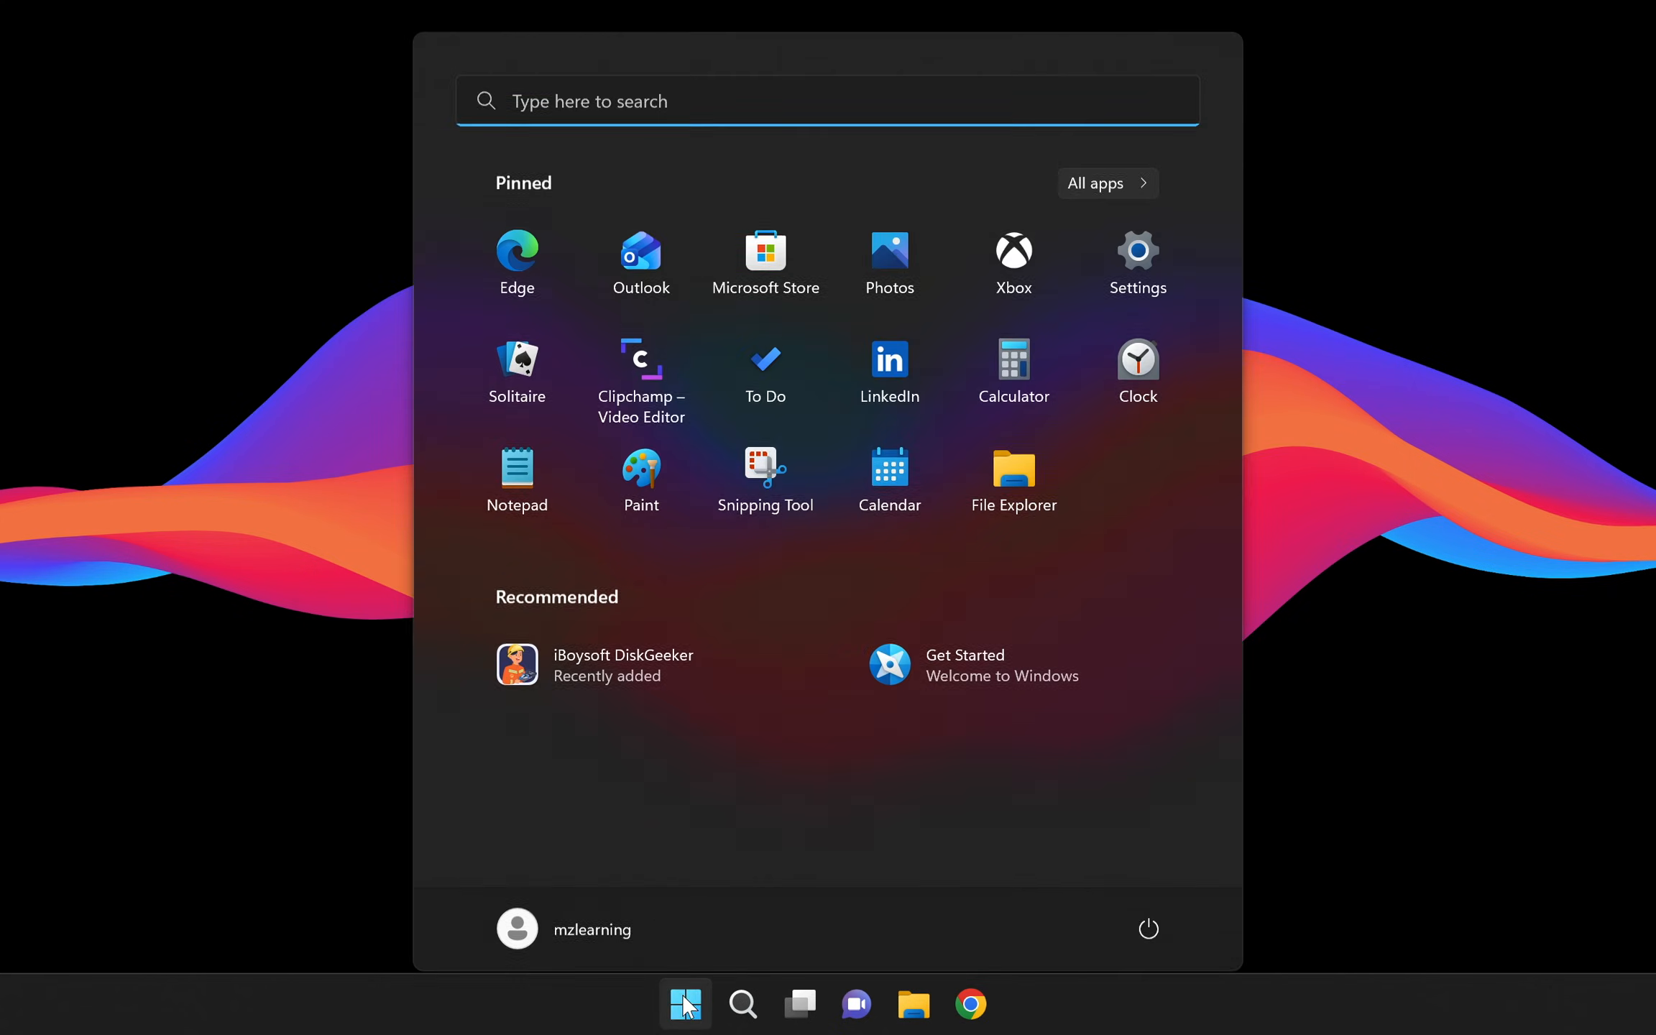
{"action": "left_click", "coordinate": [591, 652]}
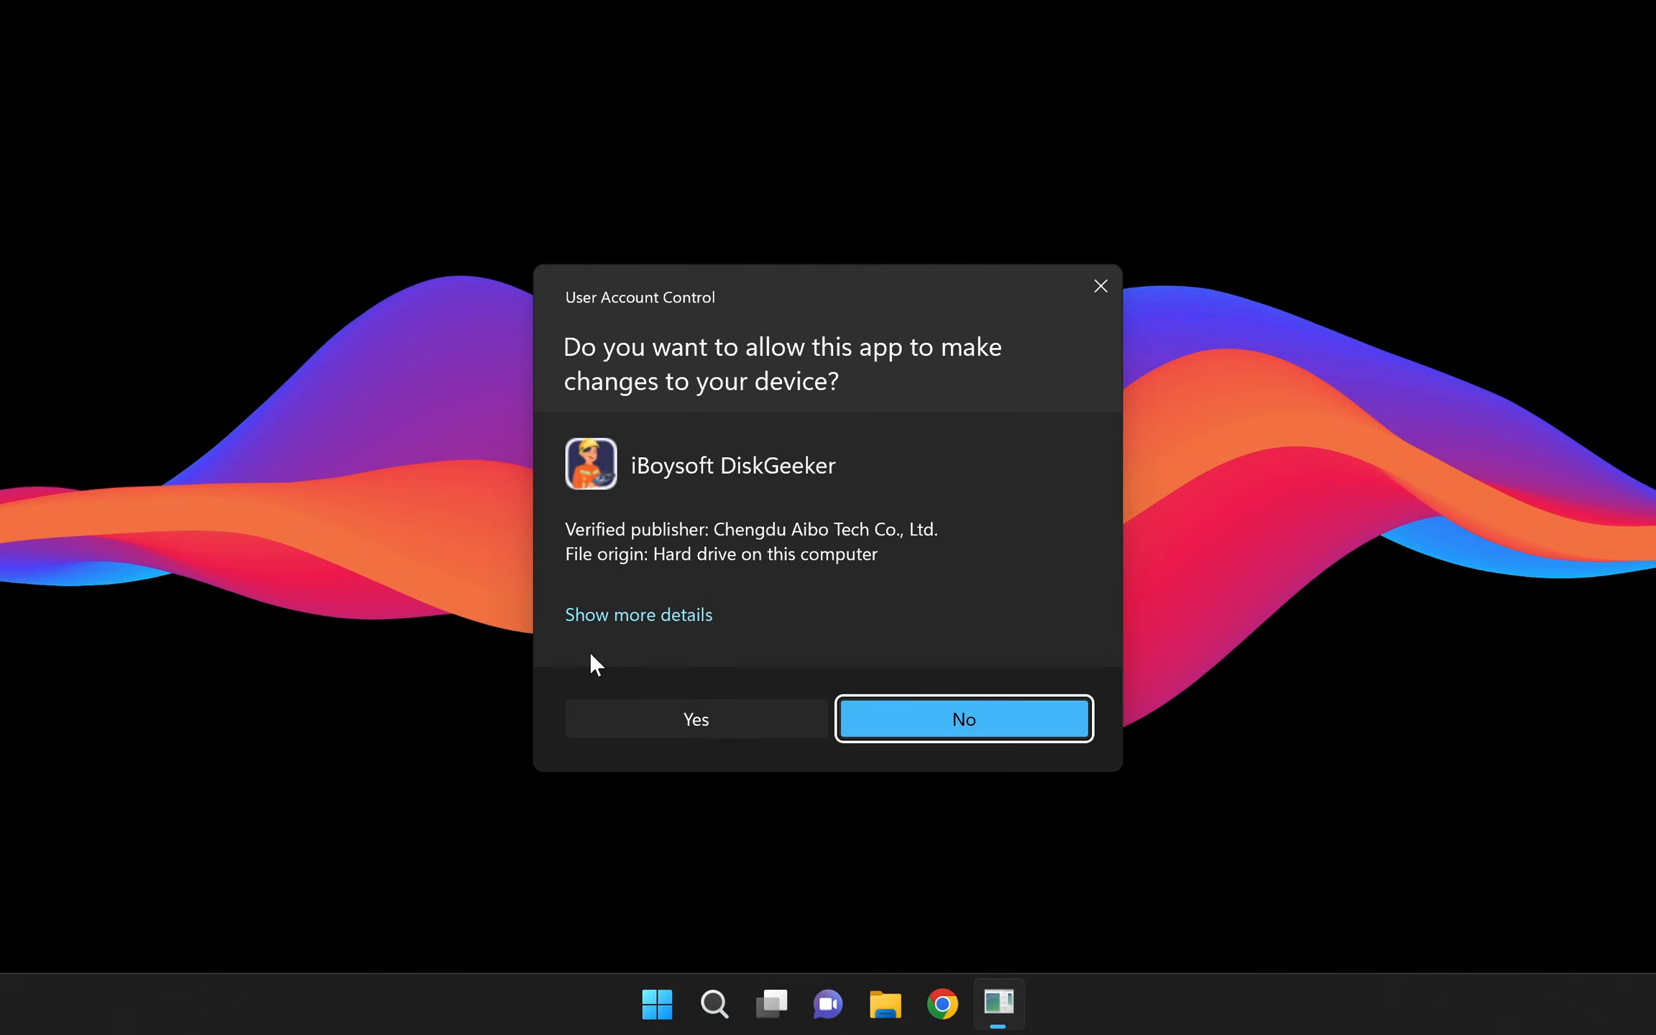
{"action": "left_click", "coordinate": [709, 718]}
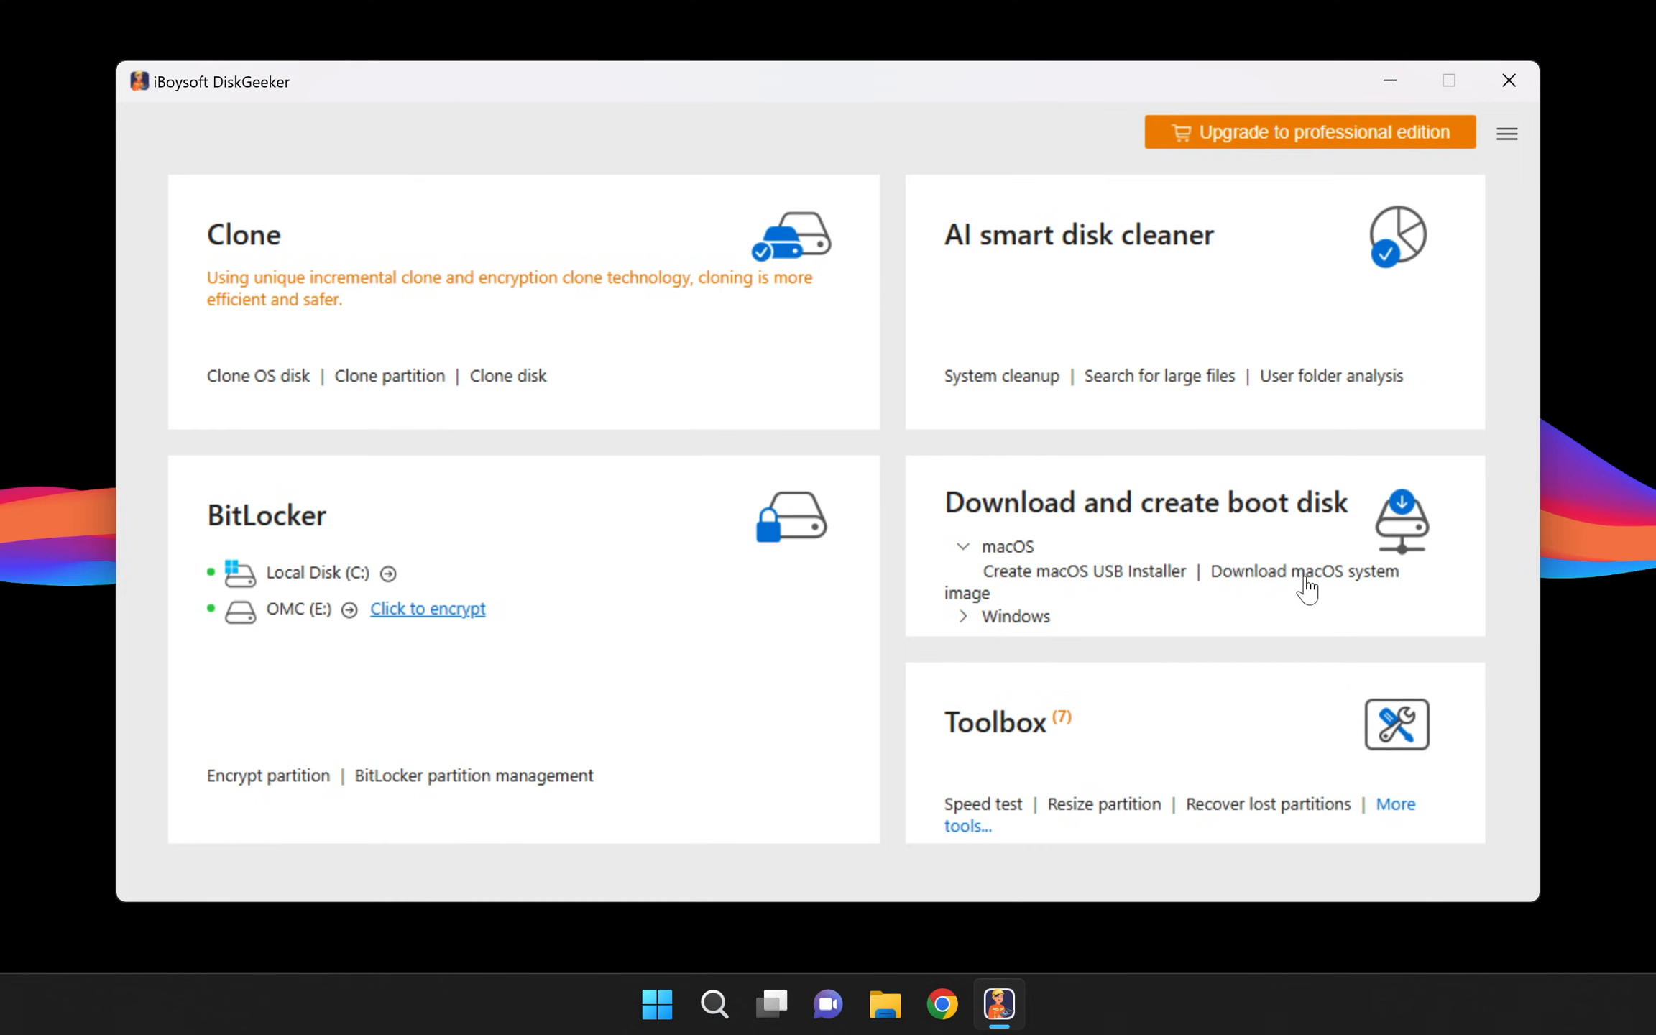
Choose the macOS 26 Tahoe system image for download in .iso format.
{"action": "left_click", "coordinate": [1315, 588]}
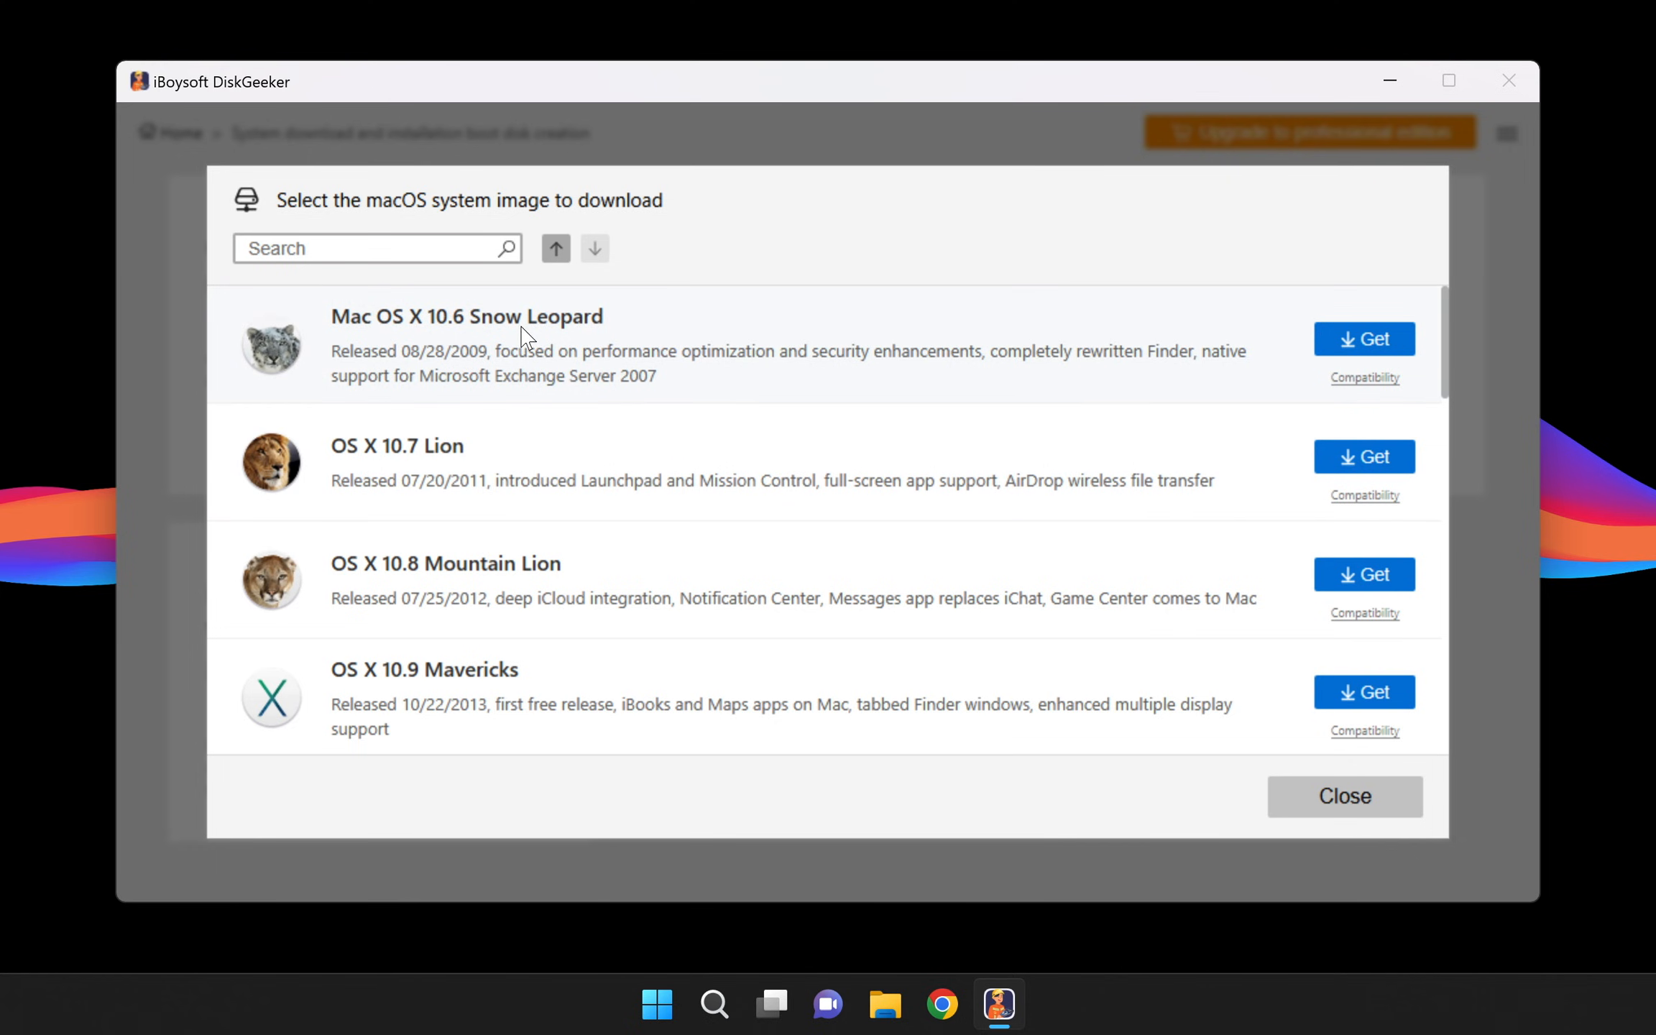
{"action": "scroll", "coordinate": [442, 468], "scroll_direction": "down", "scroll_amount": 3}
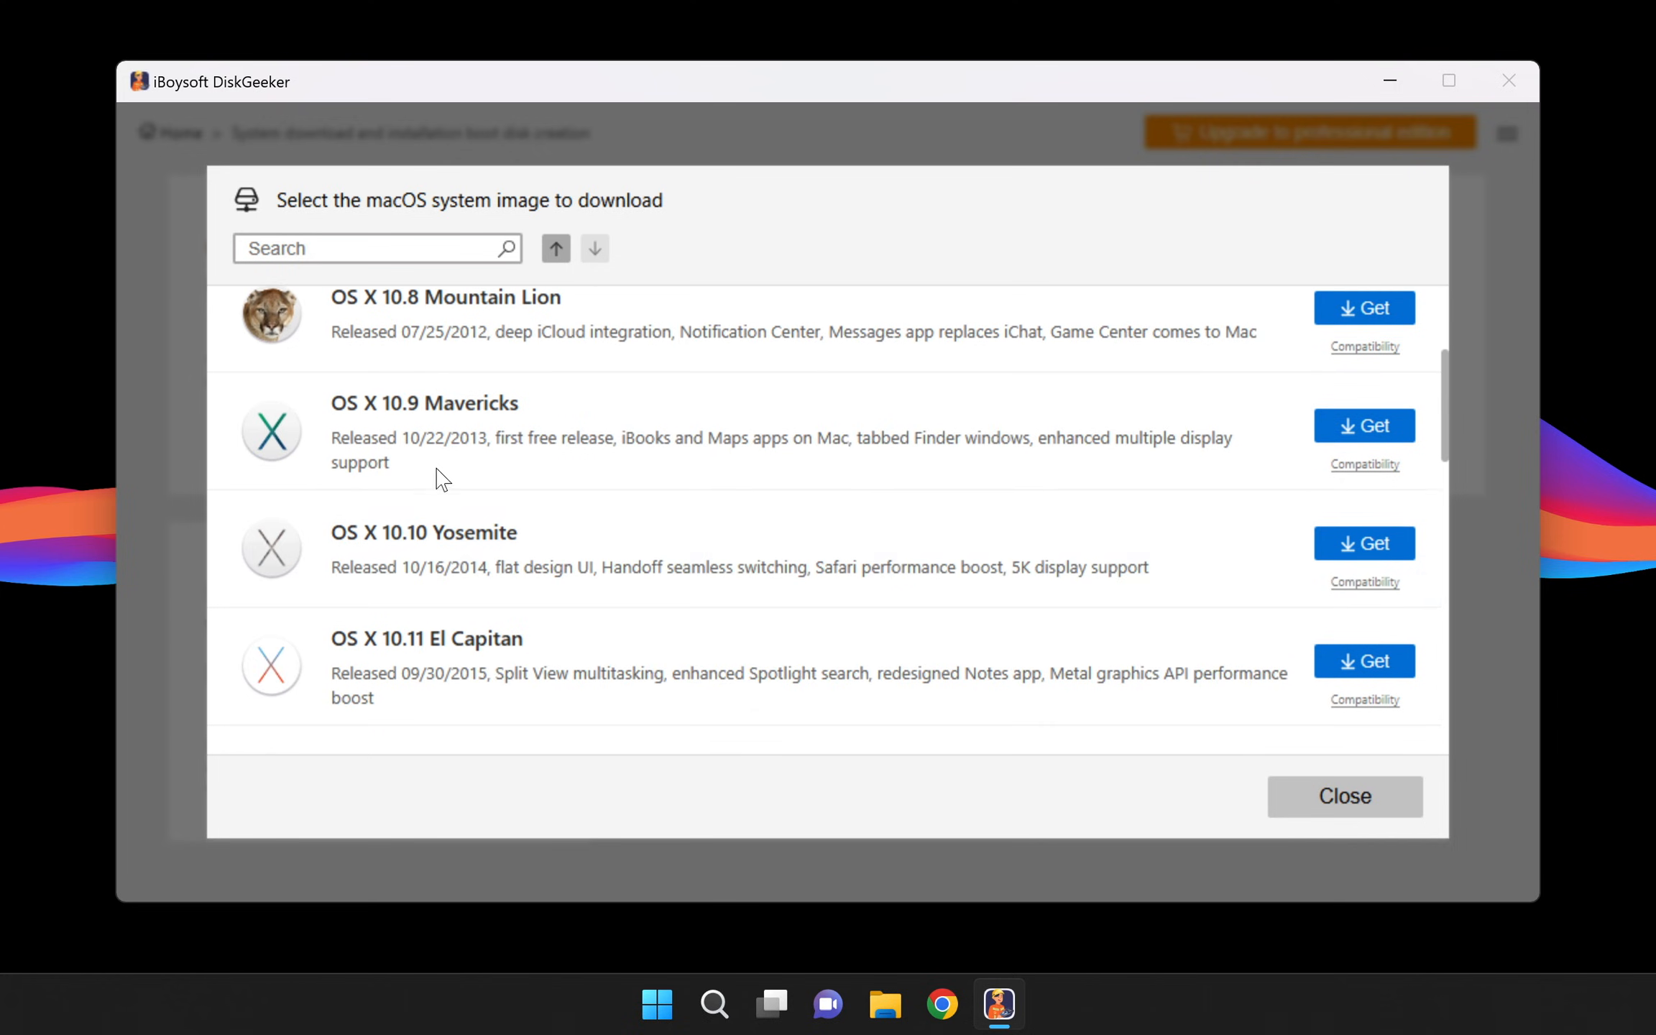
{"action": "scroll", "coordinate": [460, 547], "scroll_direction": "down", "scroll_amount": 4}
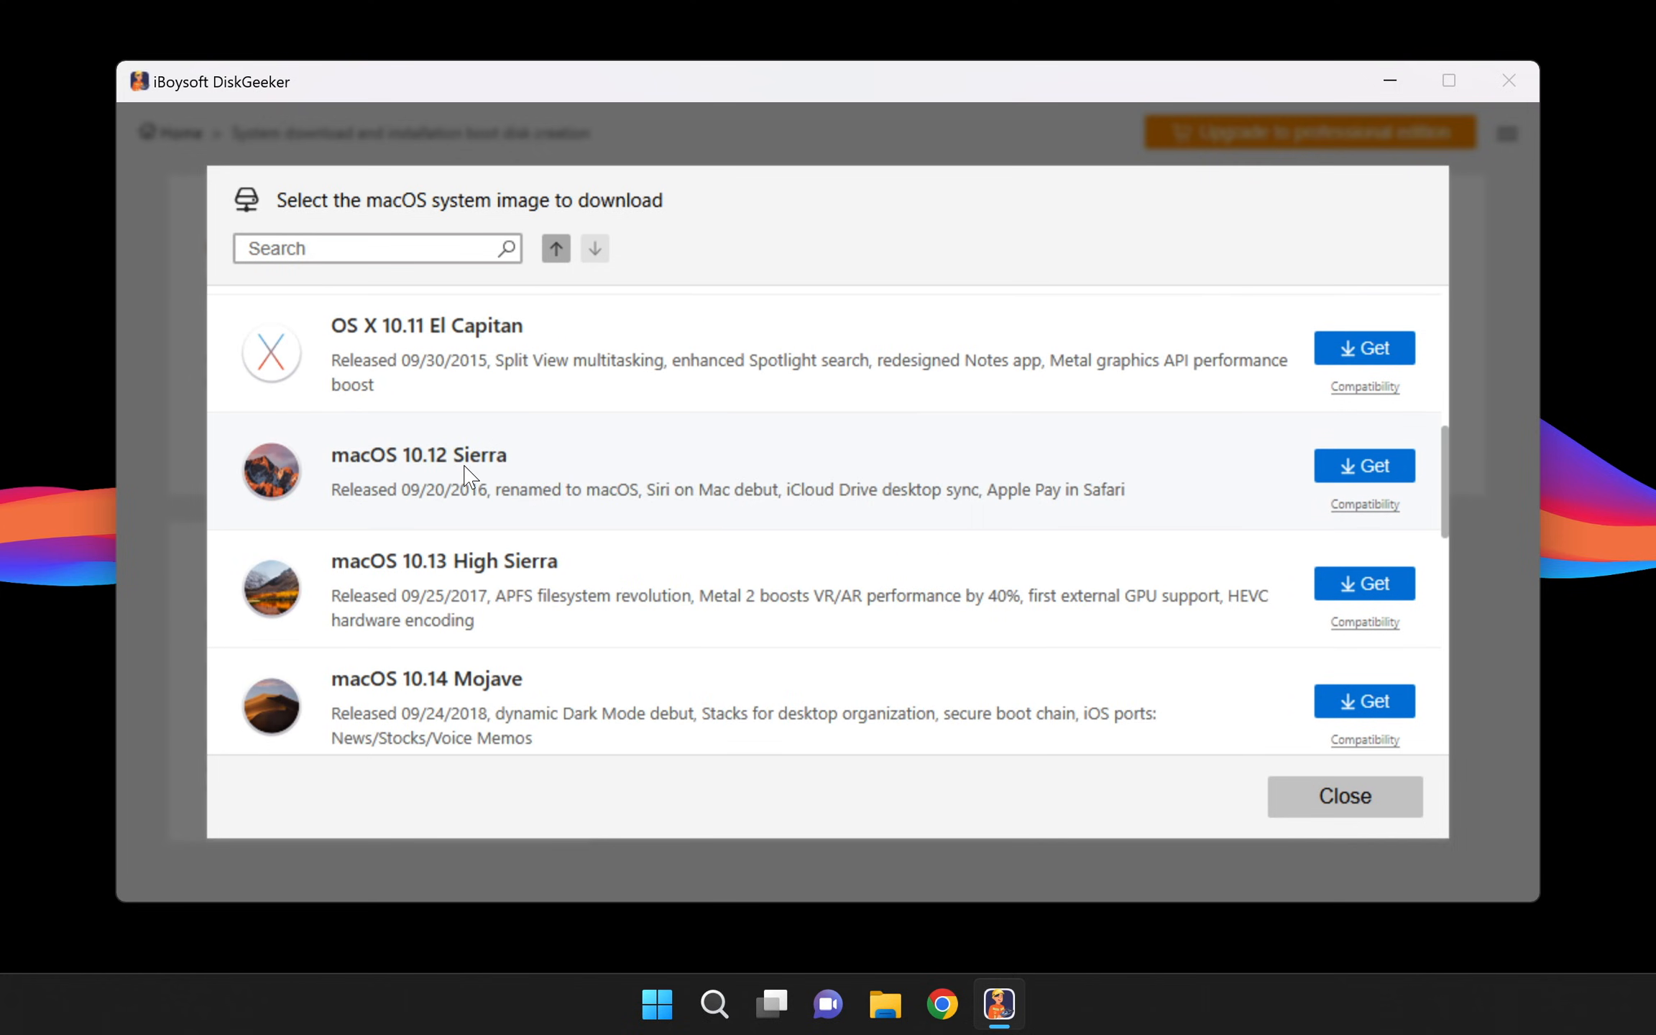
{"action": "scroll", "coordinate": [469, 475], "scroll_direction": "down", "scroll_amount": 5}
{"action": "scroll", "coordinate": [469, 474], "scroll_direction": "down", "scroll_amount": 5}
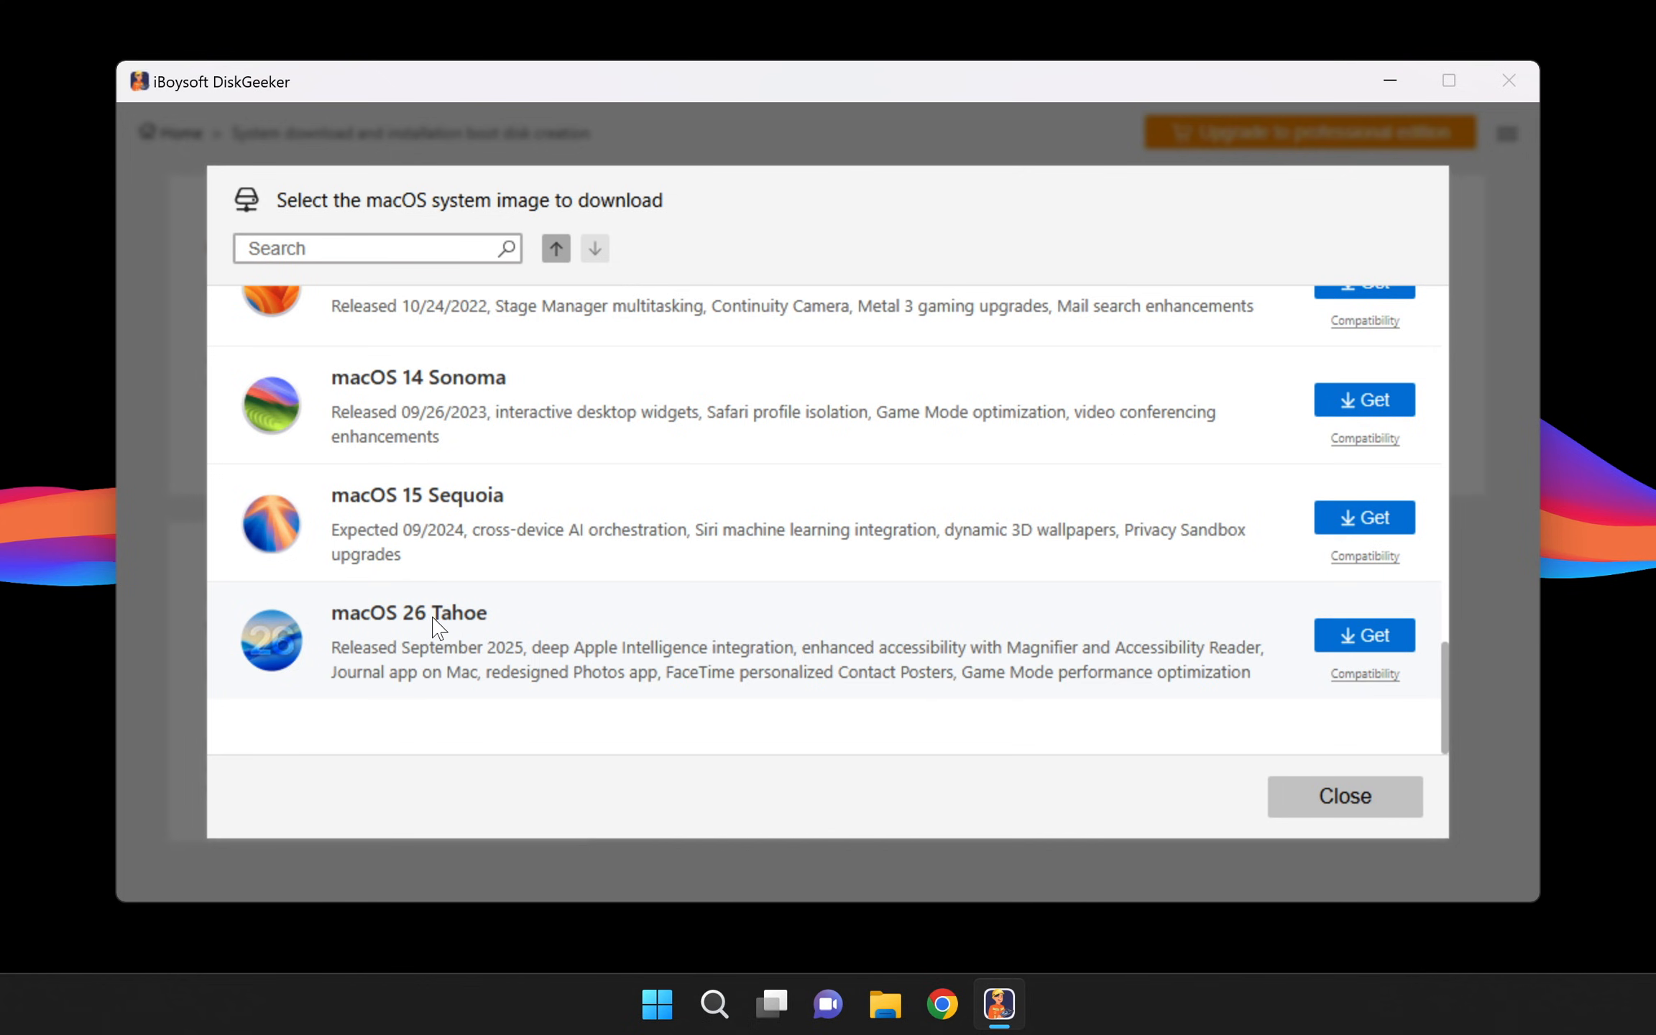
{"action": "left_click", "coordinate": [1366, 640]}
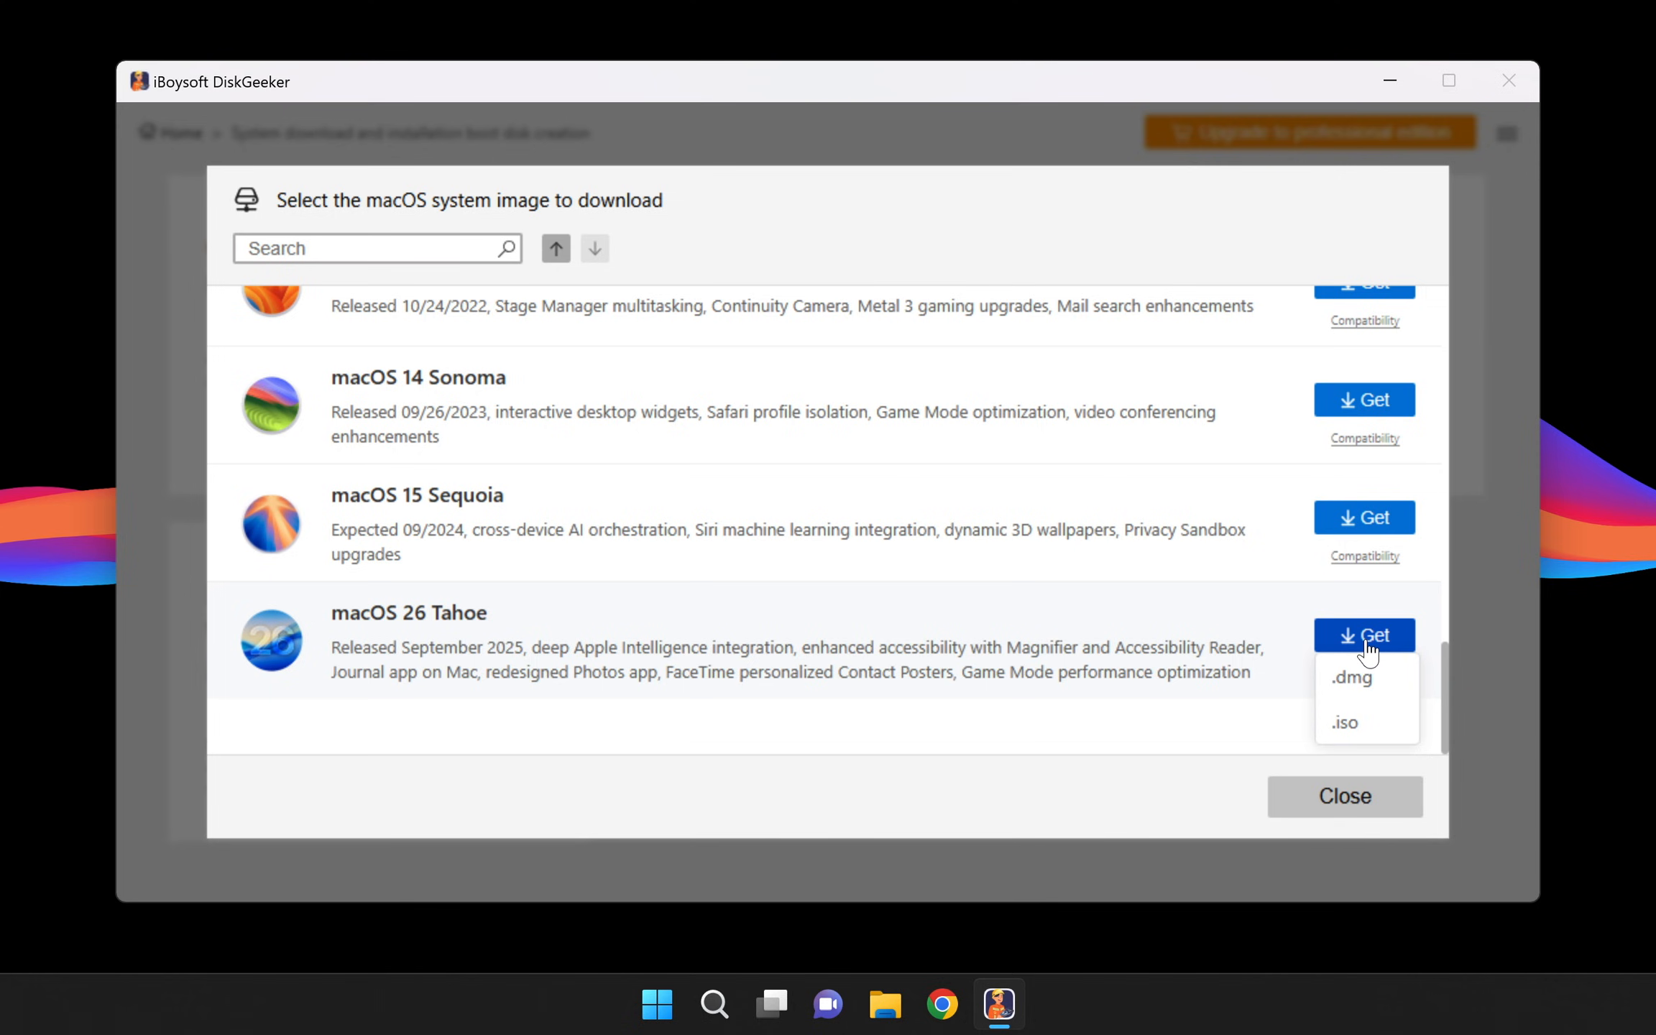
{"action": "left_click", "coordinate": [1348, 723]}
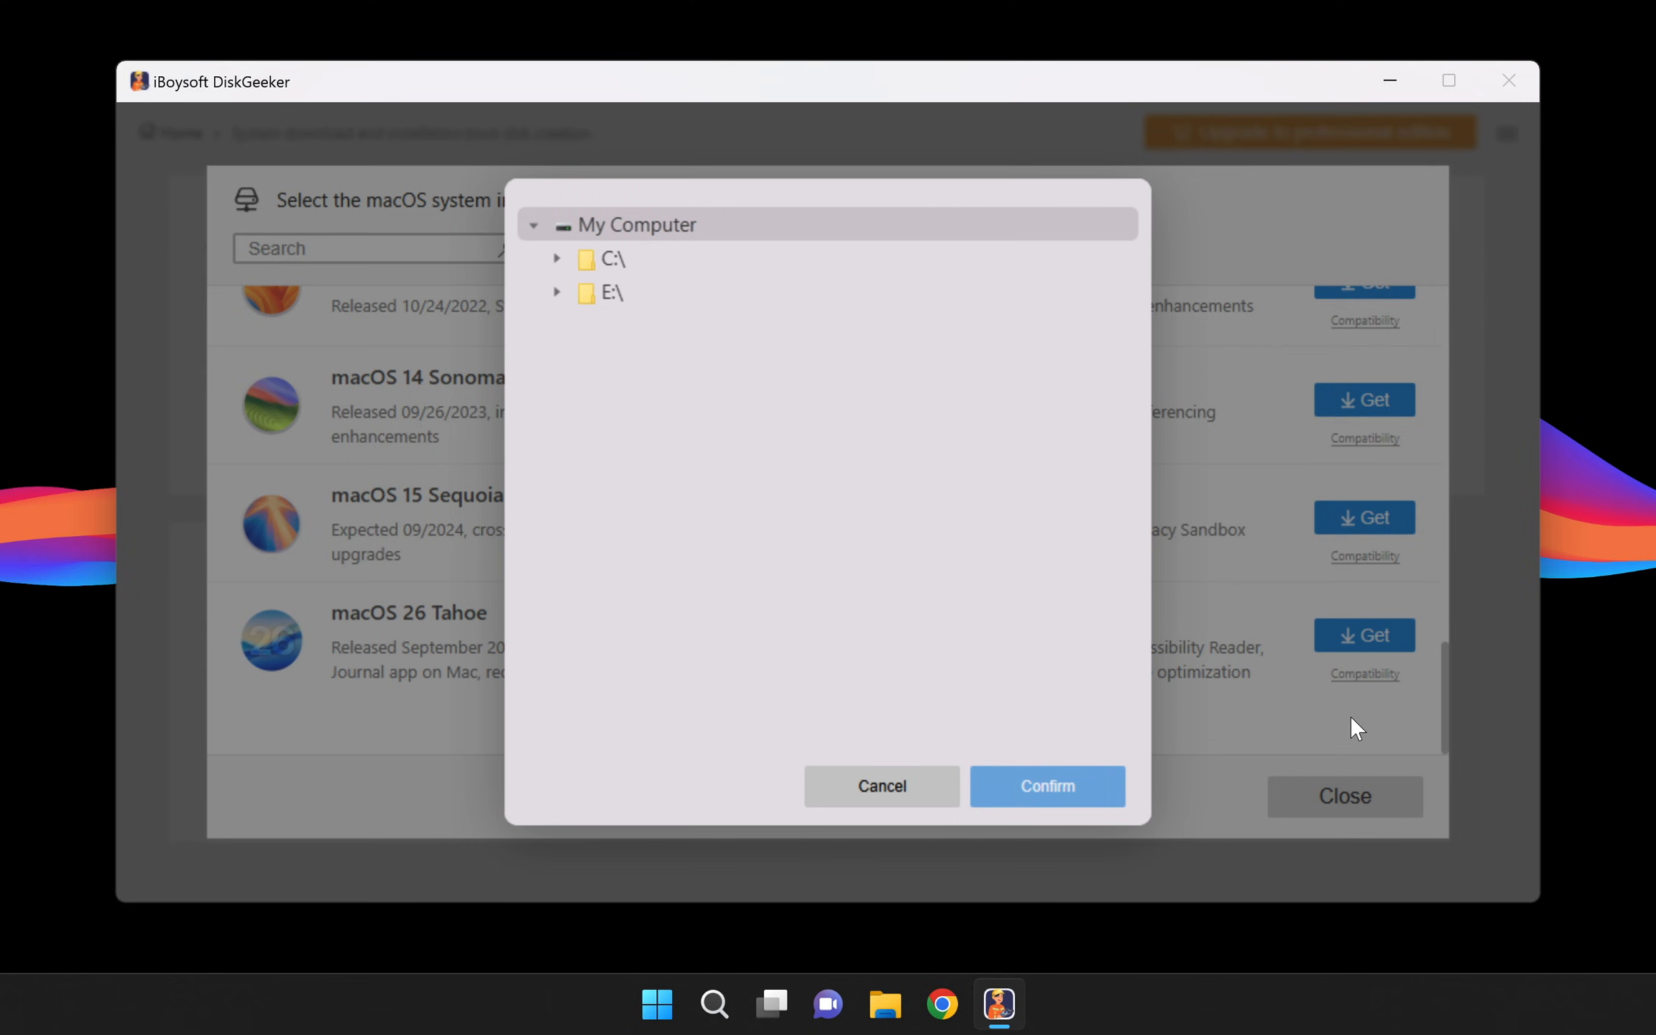
Choose a folder in the user's profile under C:\Users as the image's save location and confirm it.
{"action": "double_click", "coordinate": [586, 259]}
{"action": "double_click", "coordinate": [651, 562]}
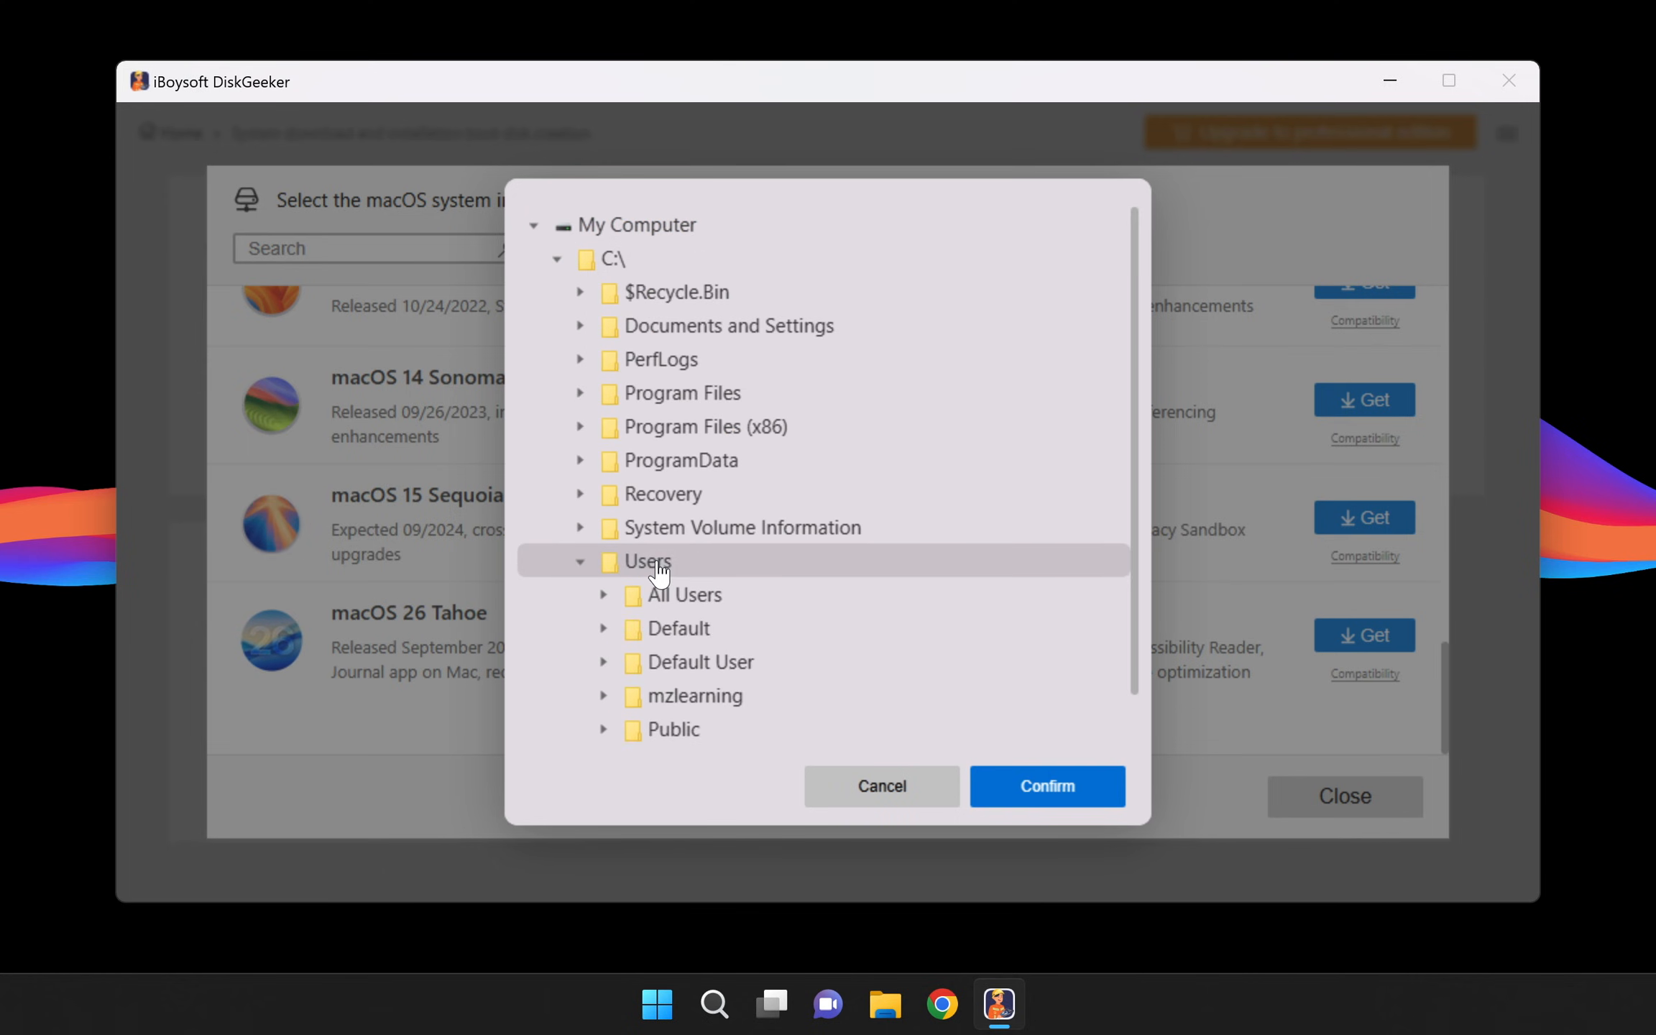
{"action": "double_click", "coordinate": [688, 692]}
{"action": "scroll", "coordinate": [697, 704], "scroll_direction": "down", "scroll_amount": 2}
{"action": "scroll", "coordinate": [701, 706], "scroll_direction": "down", "scroll_amount": 2}
{"action": "double_click", "coordinate": [717, 694]}
{"action": "left_click", "coordinate": [1030, 777]}
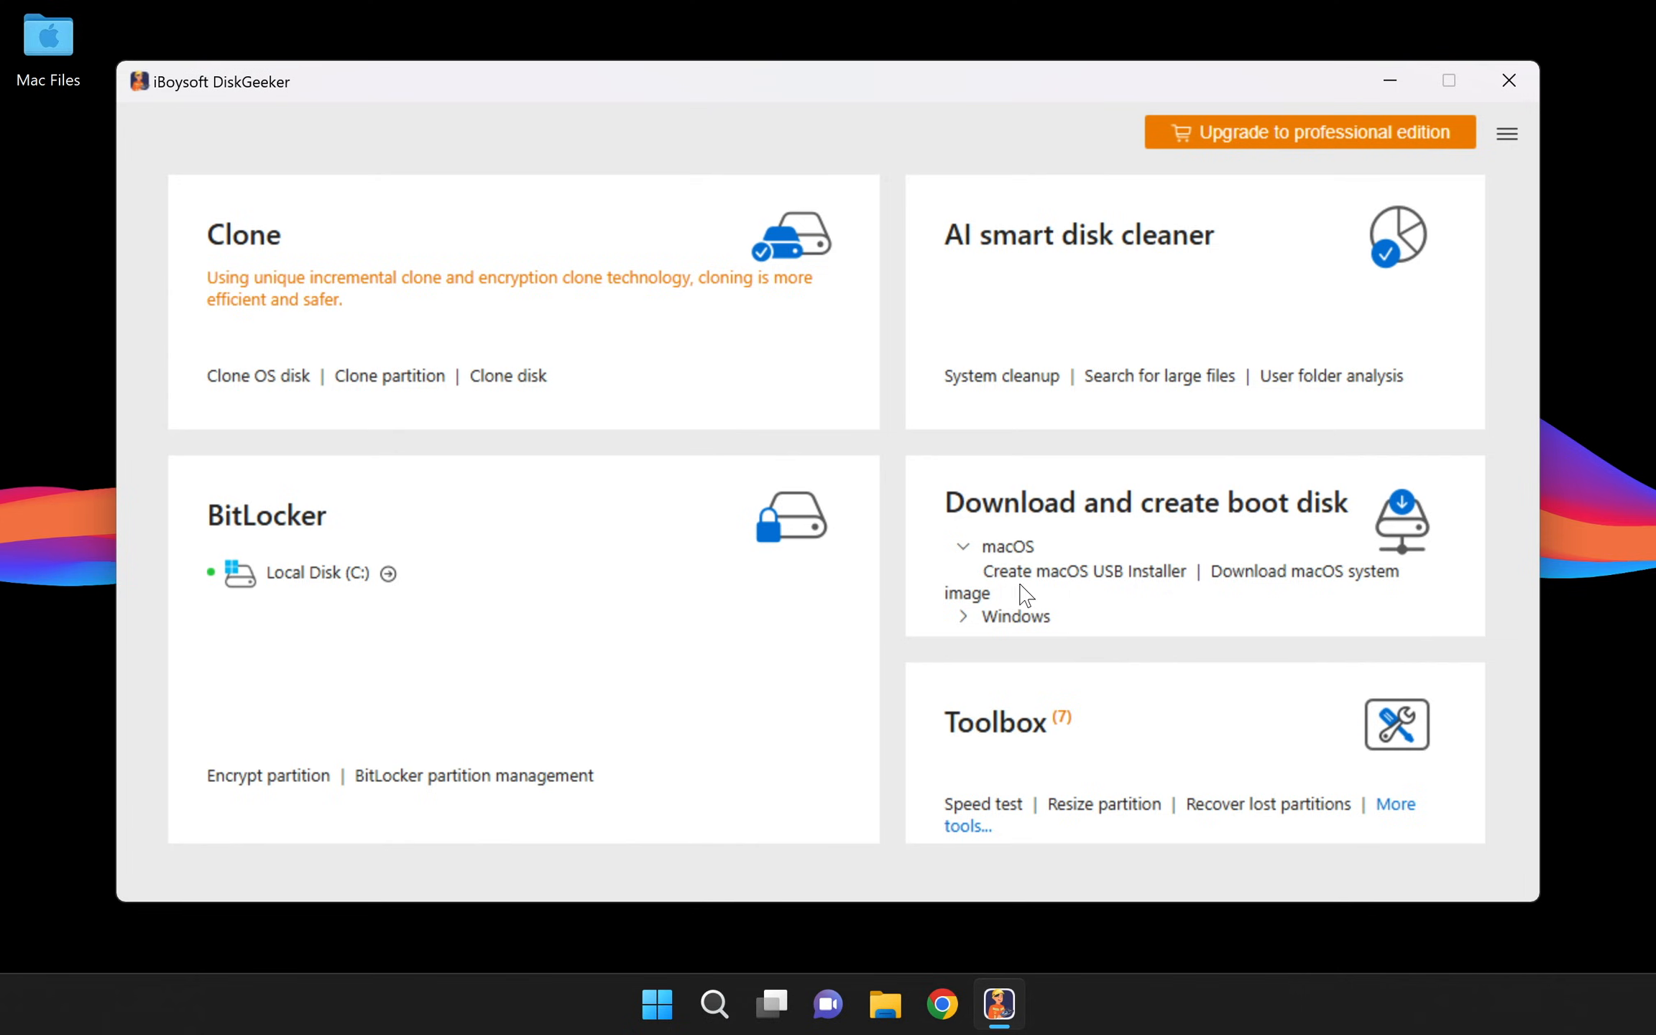
Start creating a macOS USB installer with the external StoreJet Transcend USB Device (DISK 1) as the target disk.
{"action": "left_click", "coordinate": [1125, 581]}
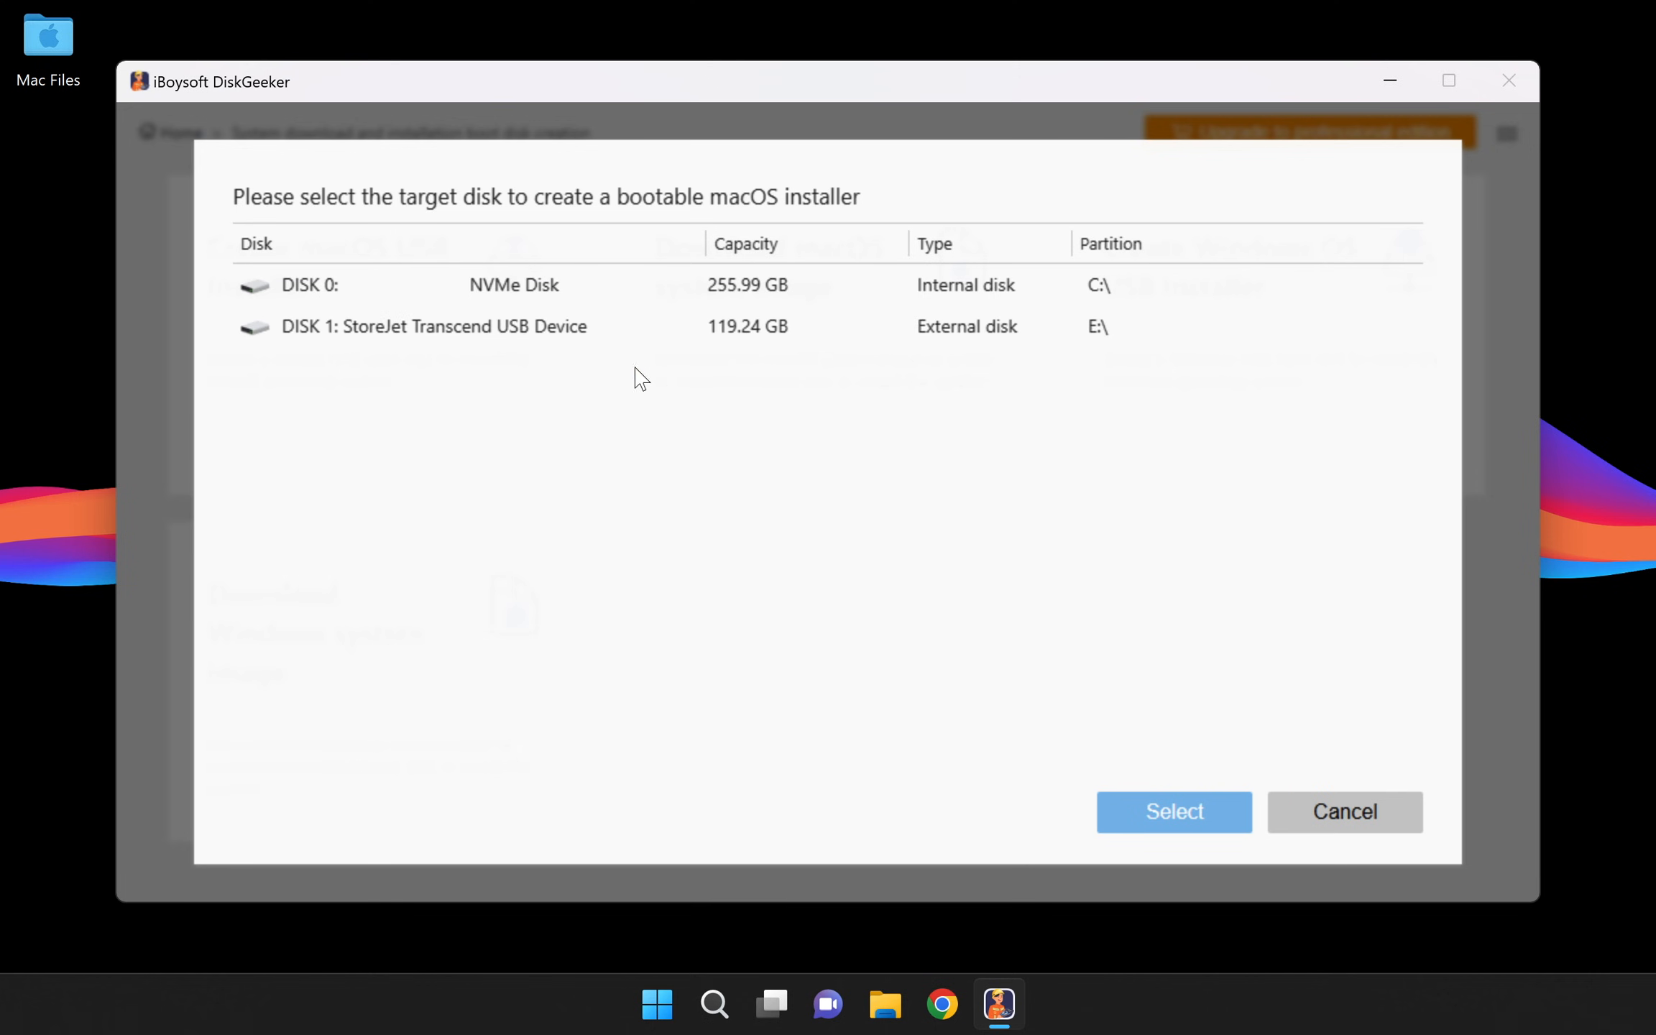
{"action": "left_click", "coordinate": [589, 335]}
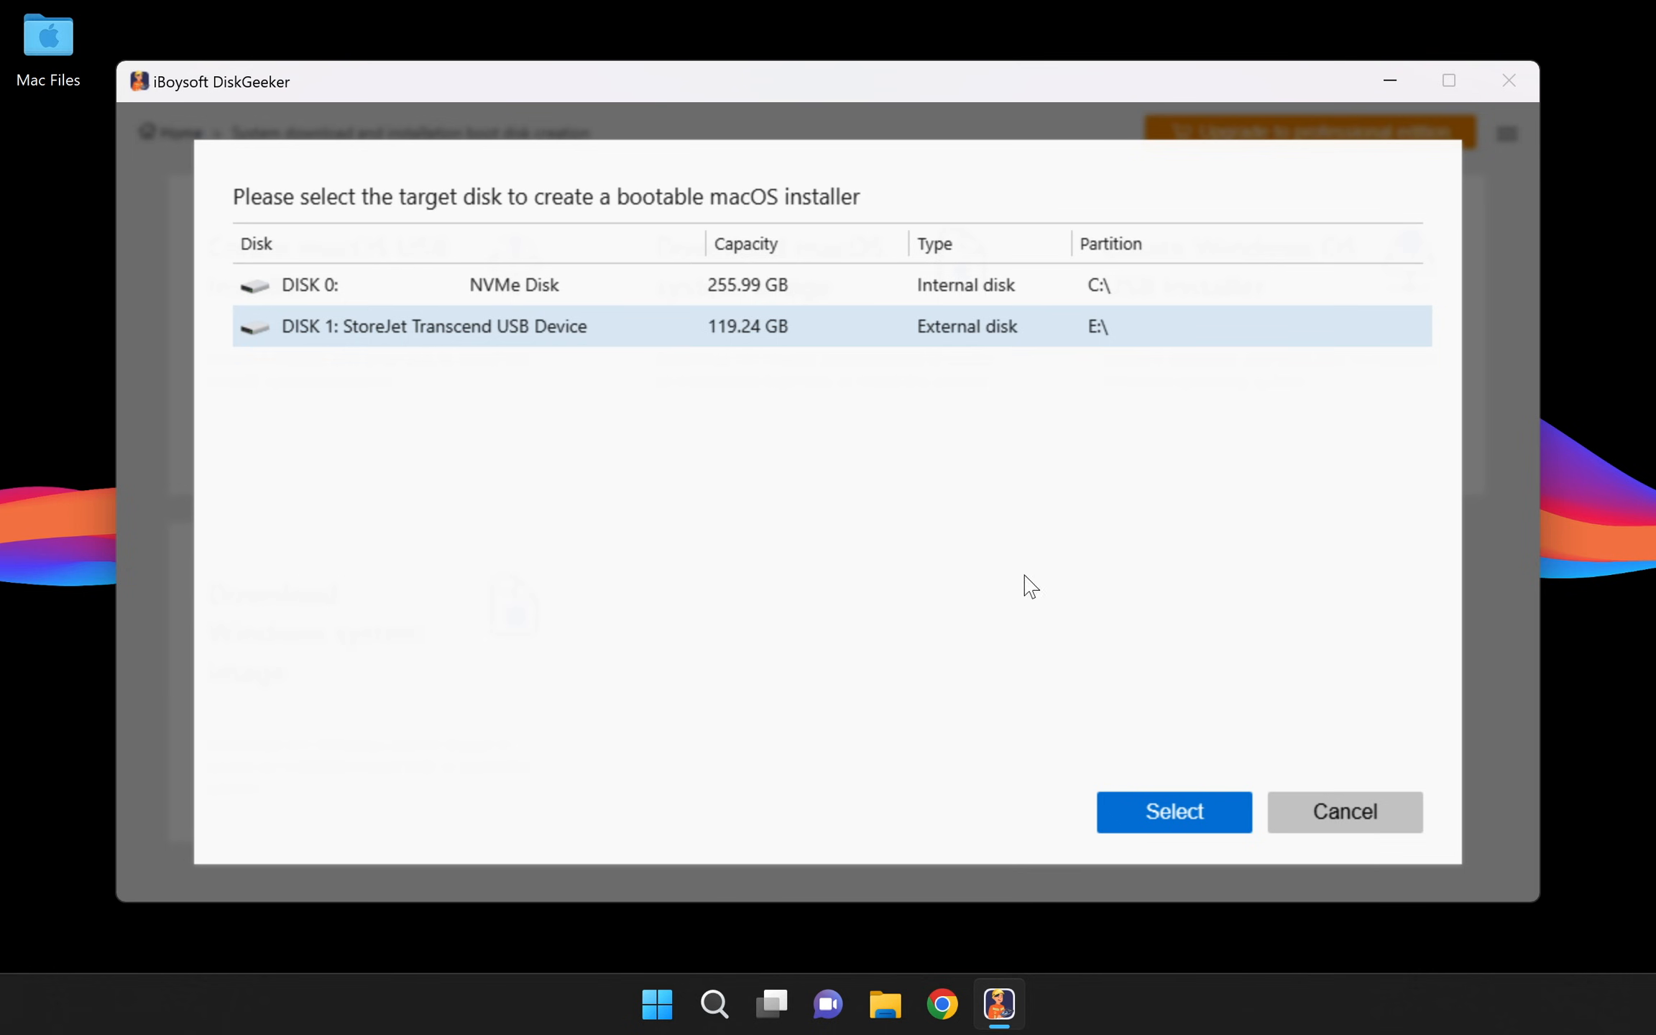
{"action": "left_click", "coordinate": [1148, 827]}
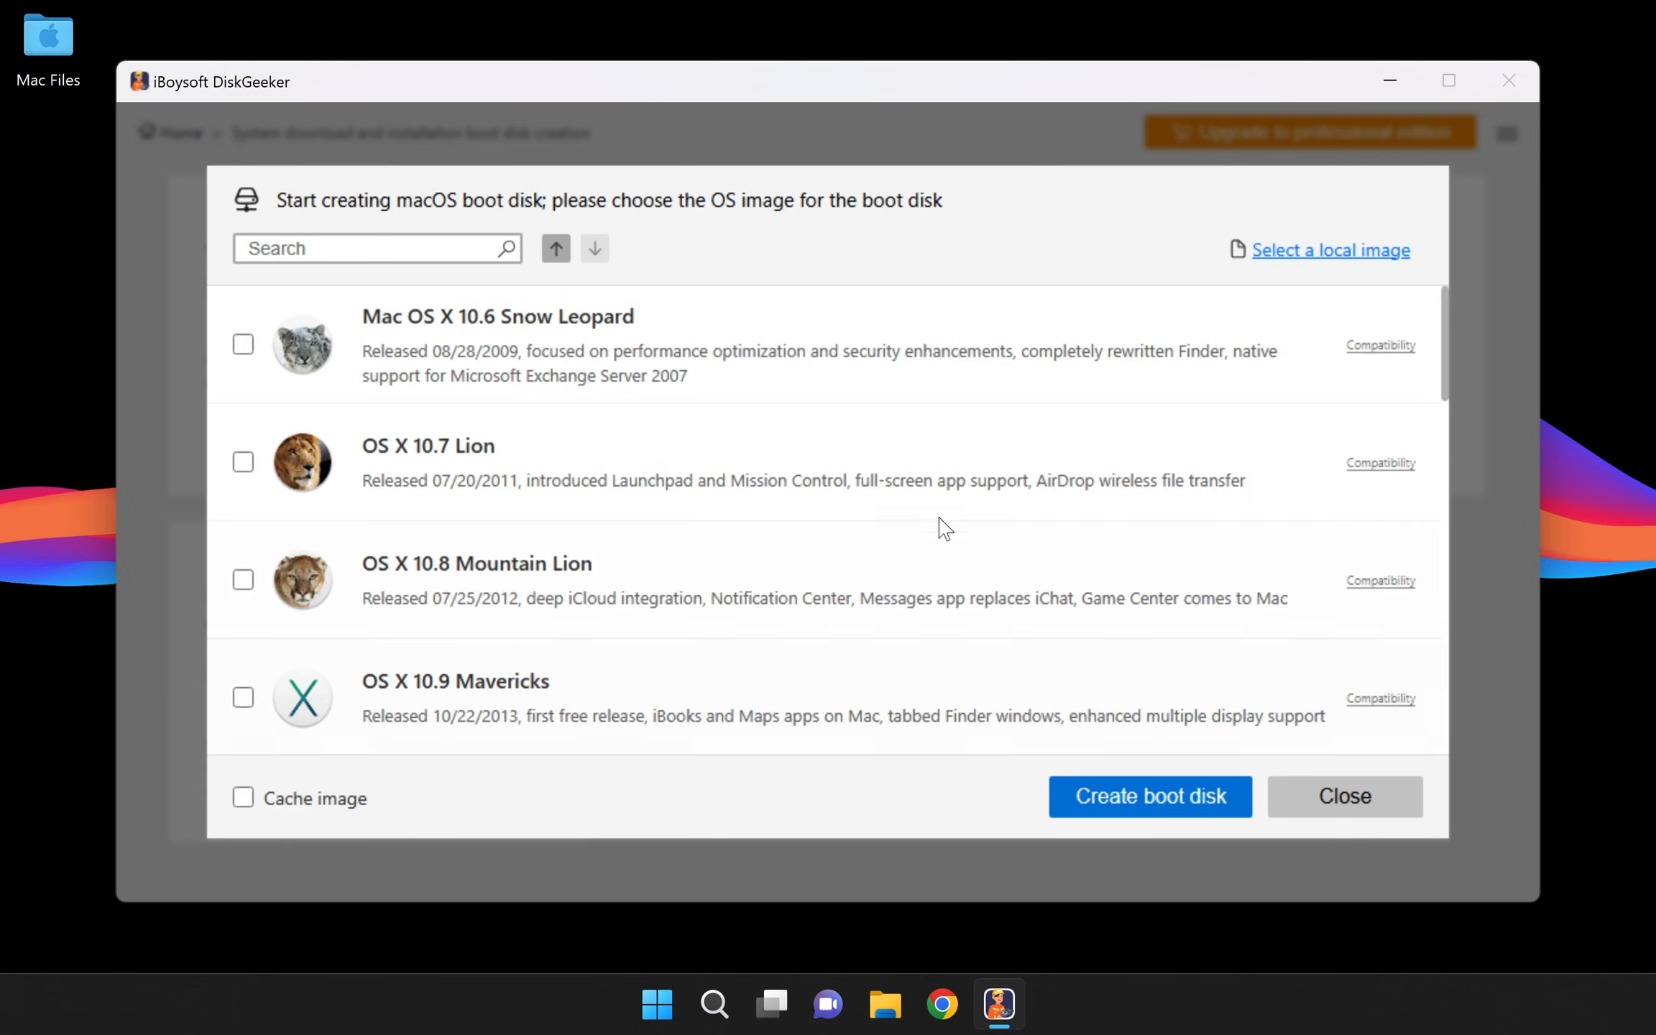
Start creating the boot disk from the macOS 14 Sonoma image and accept erasing all data on the disk.
{"action": "scroll", "coordinate": [791, 550], "scroll_direction": "down", "scroll_amount": 8}
{"action": "scroll", "coordinate": [791, 550], "scroll_direction": "down", "scroll_amount": 8}
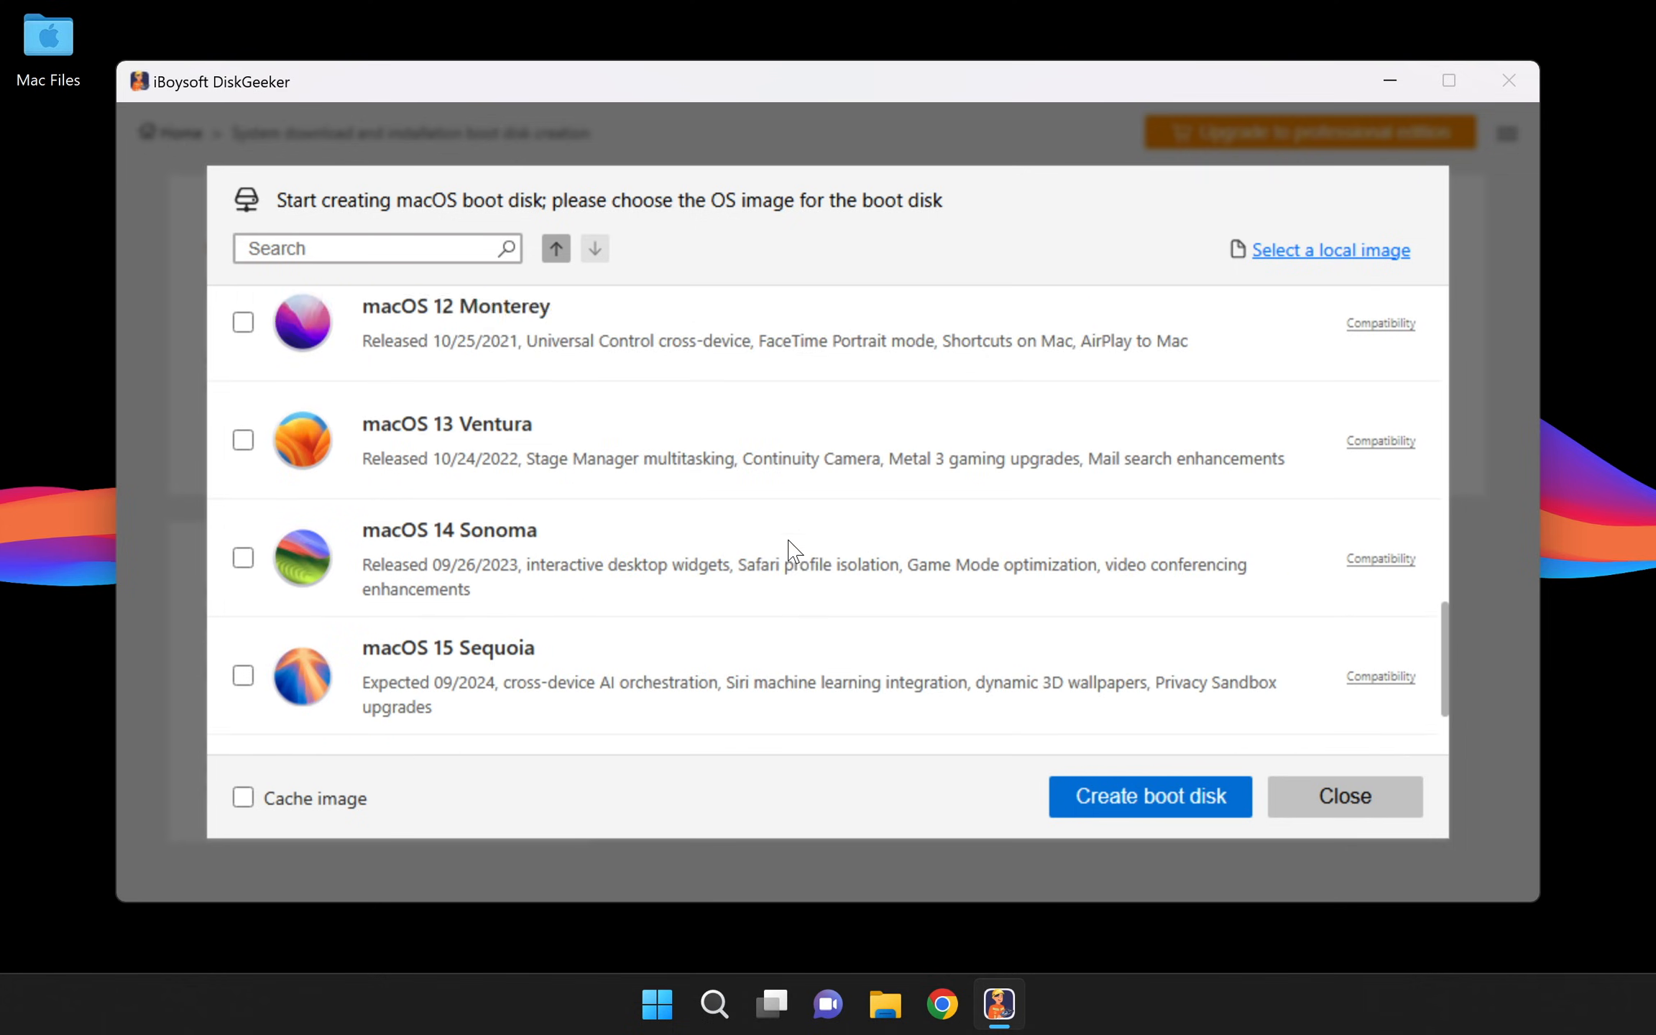
{"action": "left_click", "coordinate": [243, 462]}
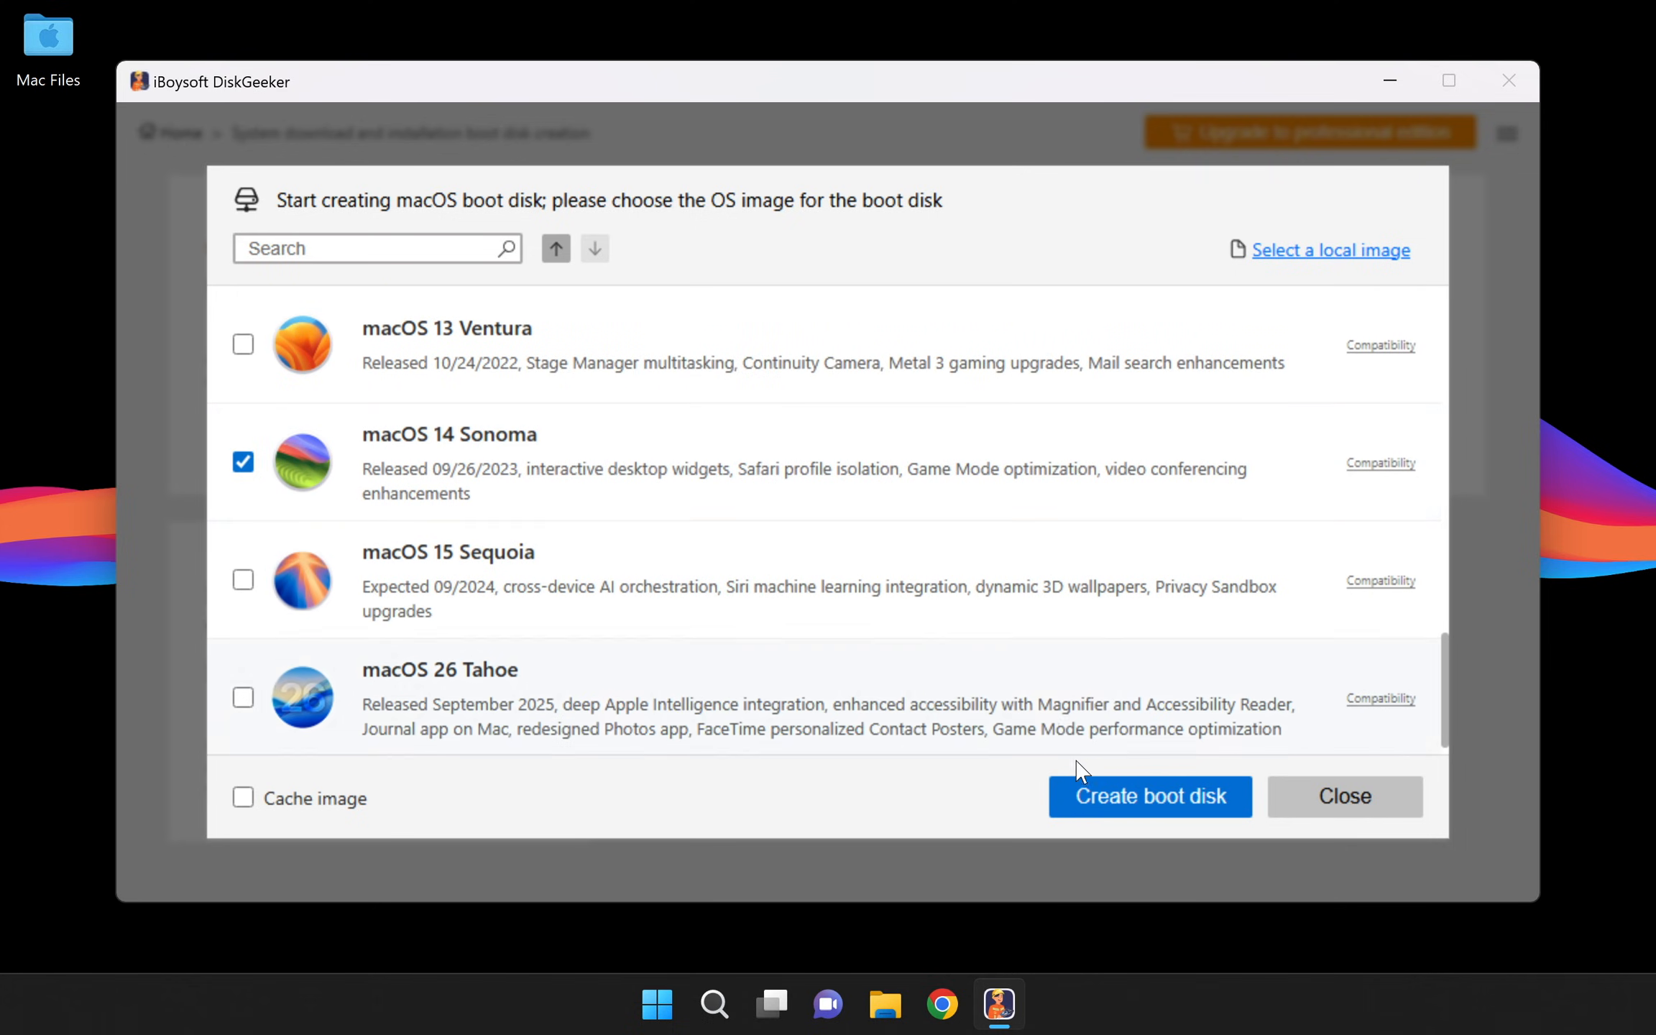
{"action": "left_click", "coordinate": [1095, 798]}
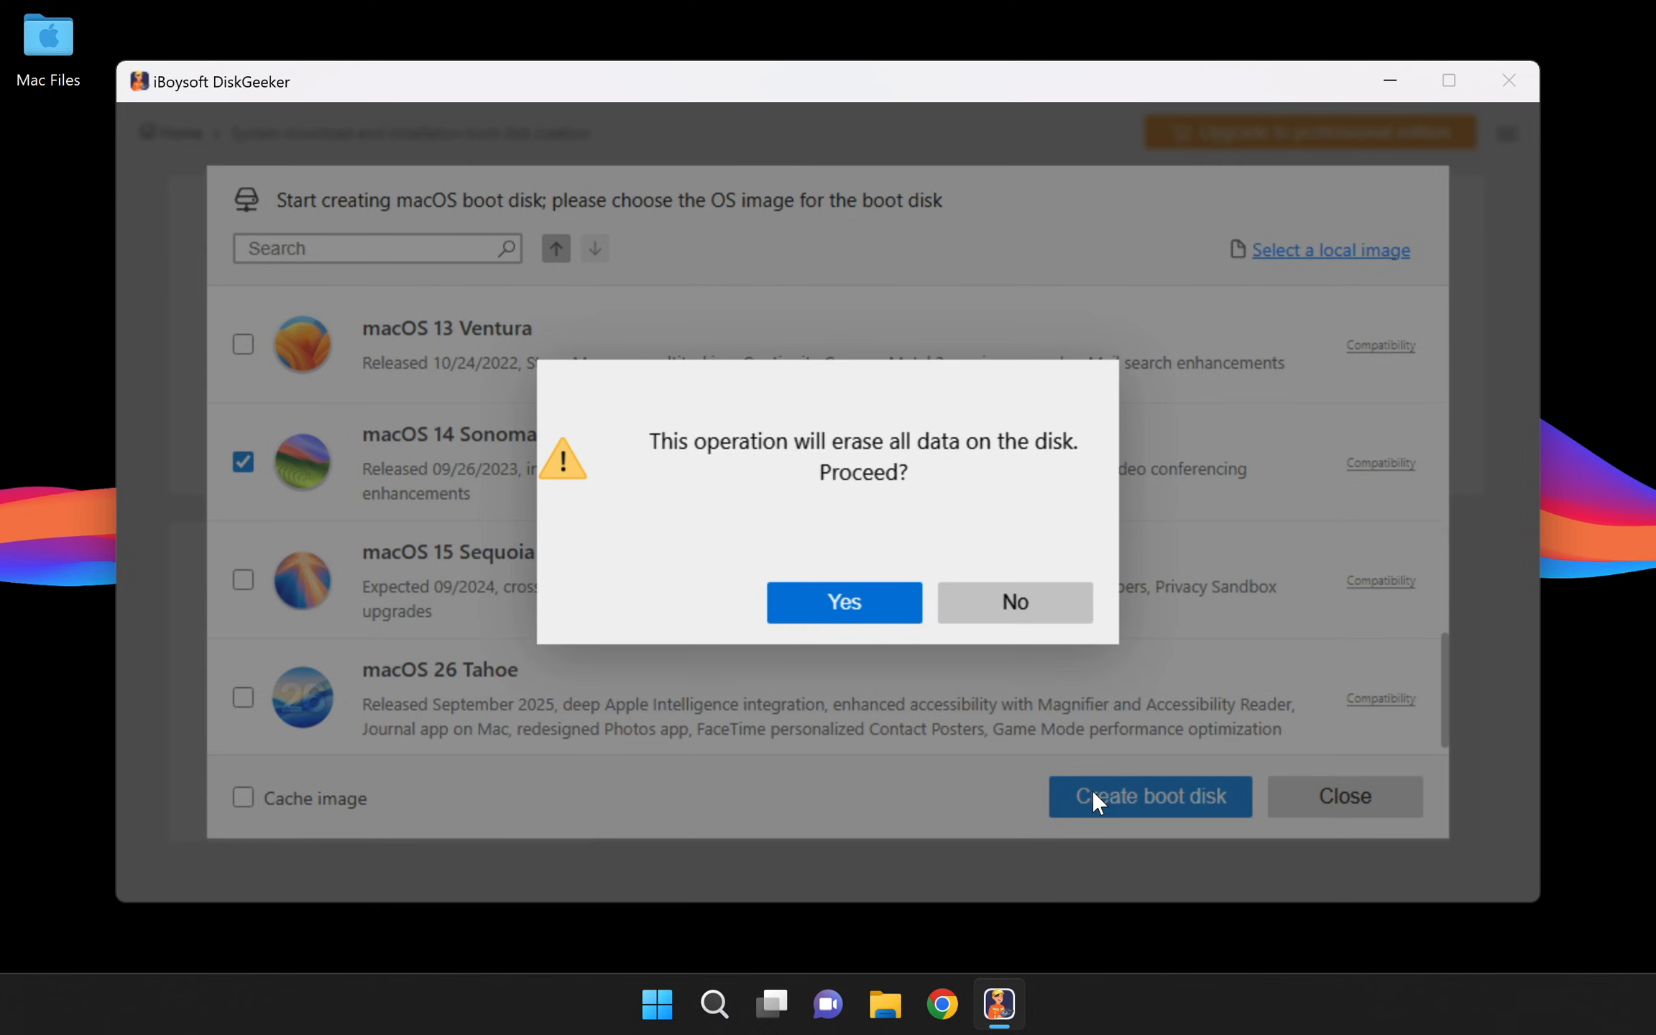
{"action": "left_click", "coordinate": [878, 612]}
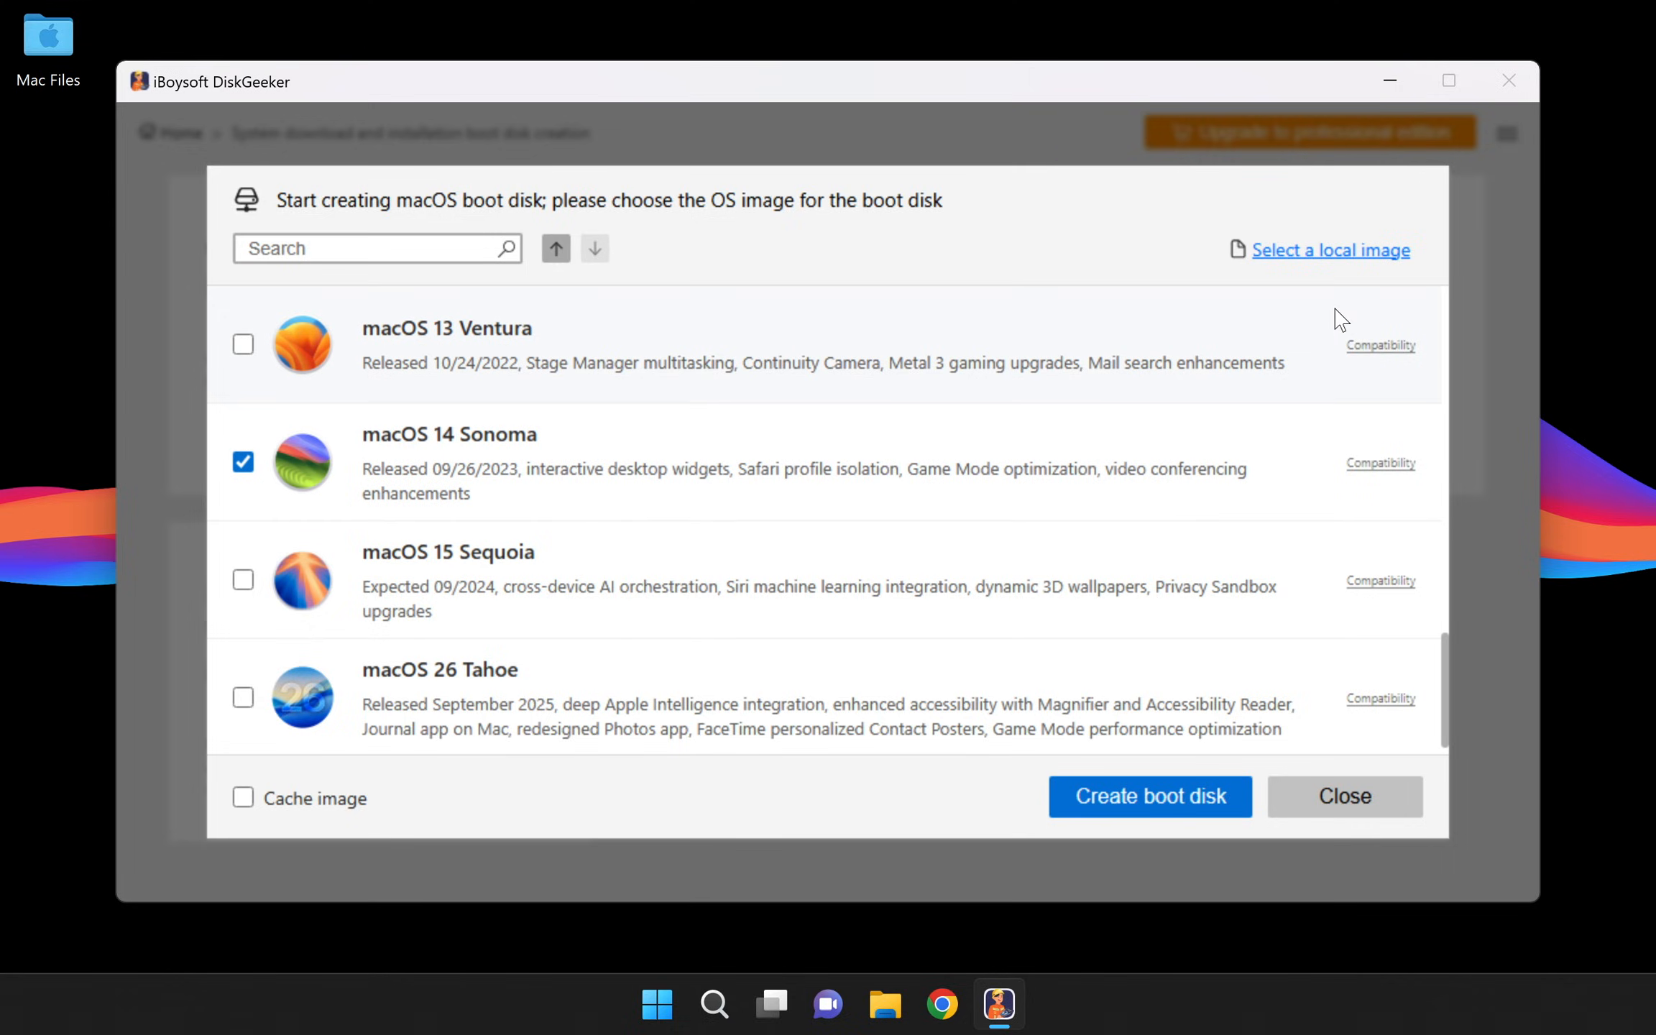
Create the boot disk from the local image Install macOS Tahoe.iso in the user's Downloads folder, accepting the disk erasure.
{"action": "left_click", "coordinate": [1346, 259]}
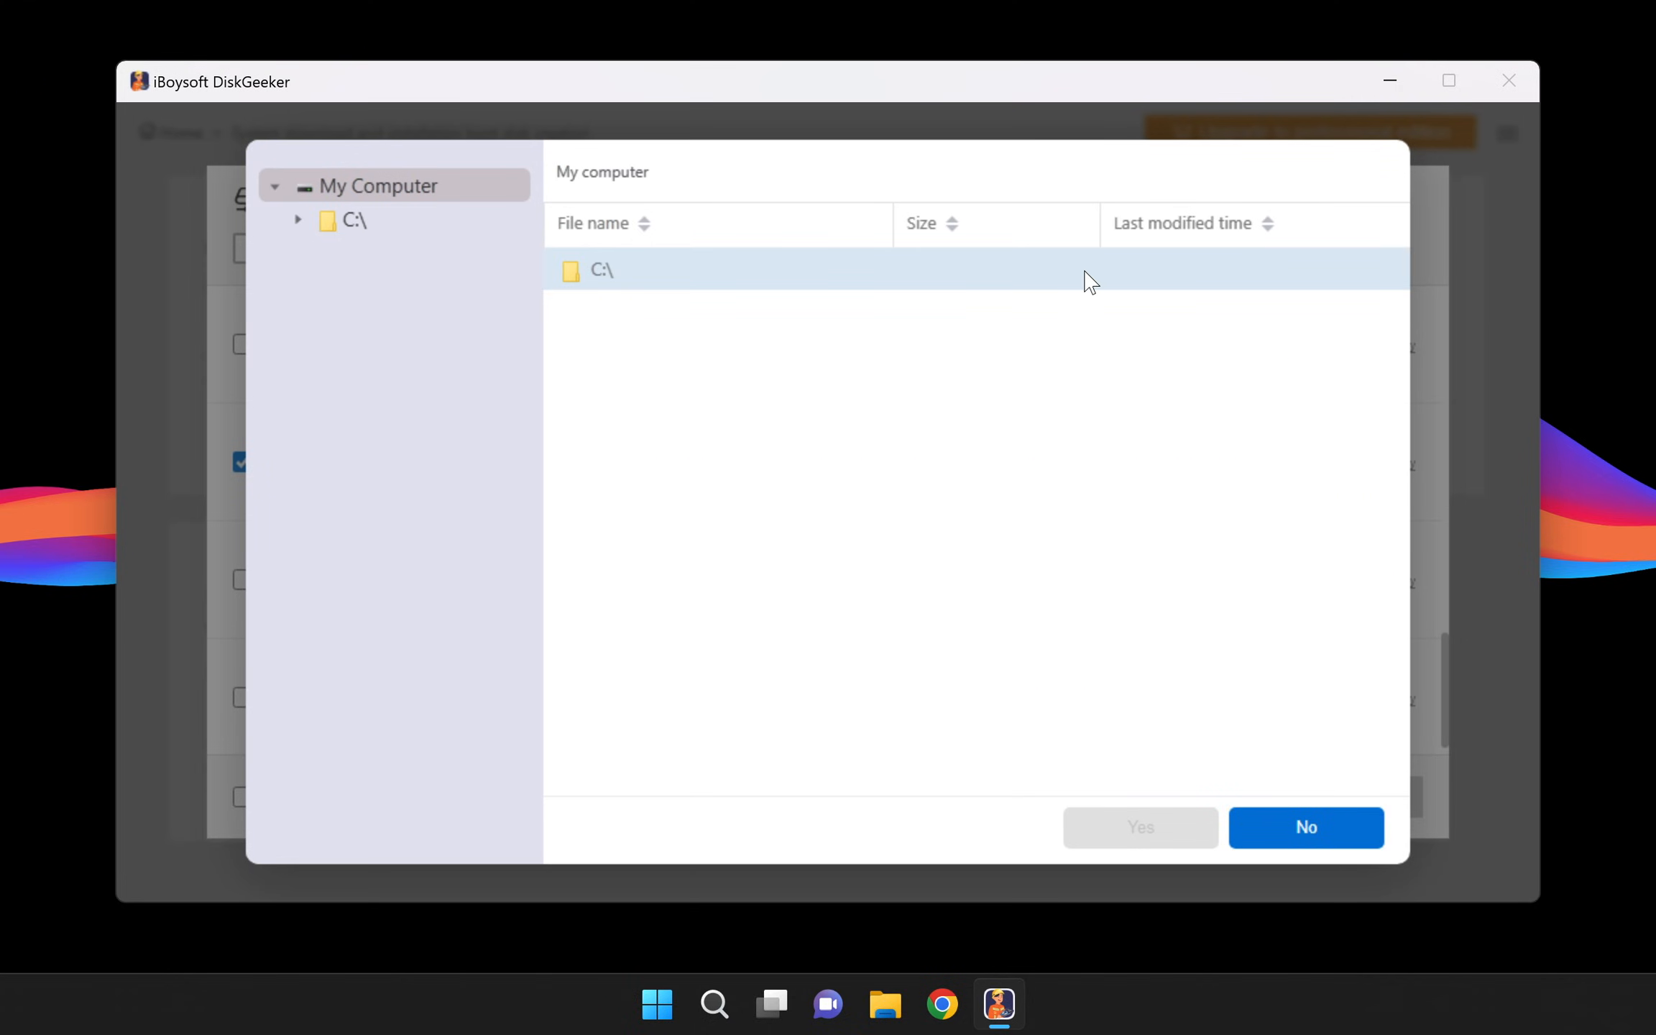
{"action": "left_click", "coordinate": [353, 221]}
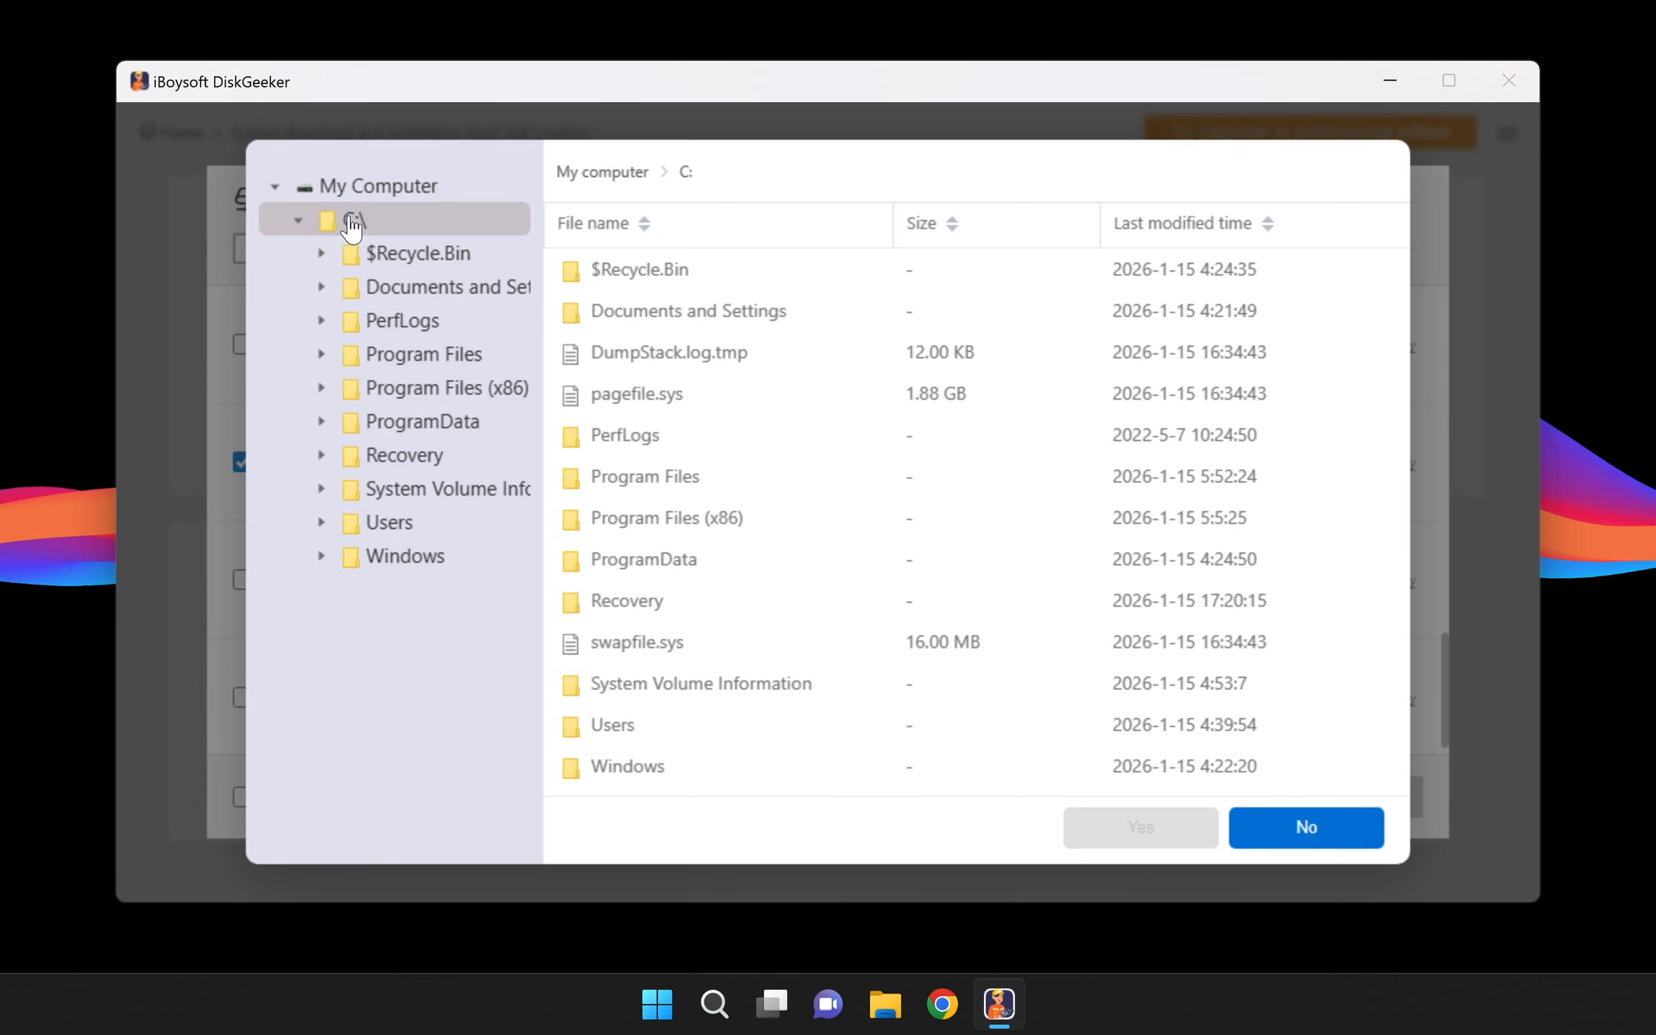
{"action": "left_click", "coordinate": [361, 525]}
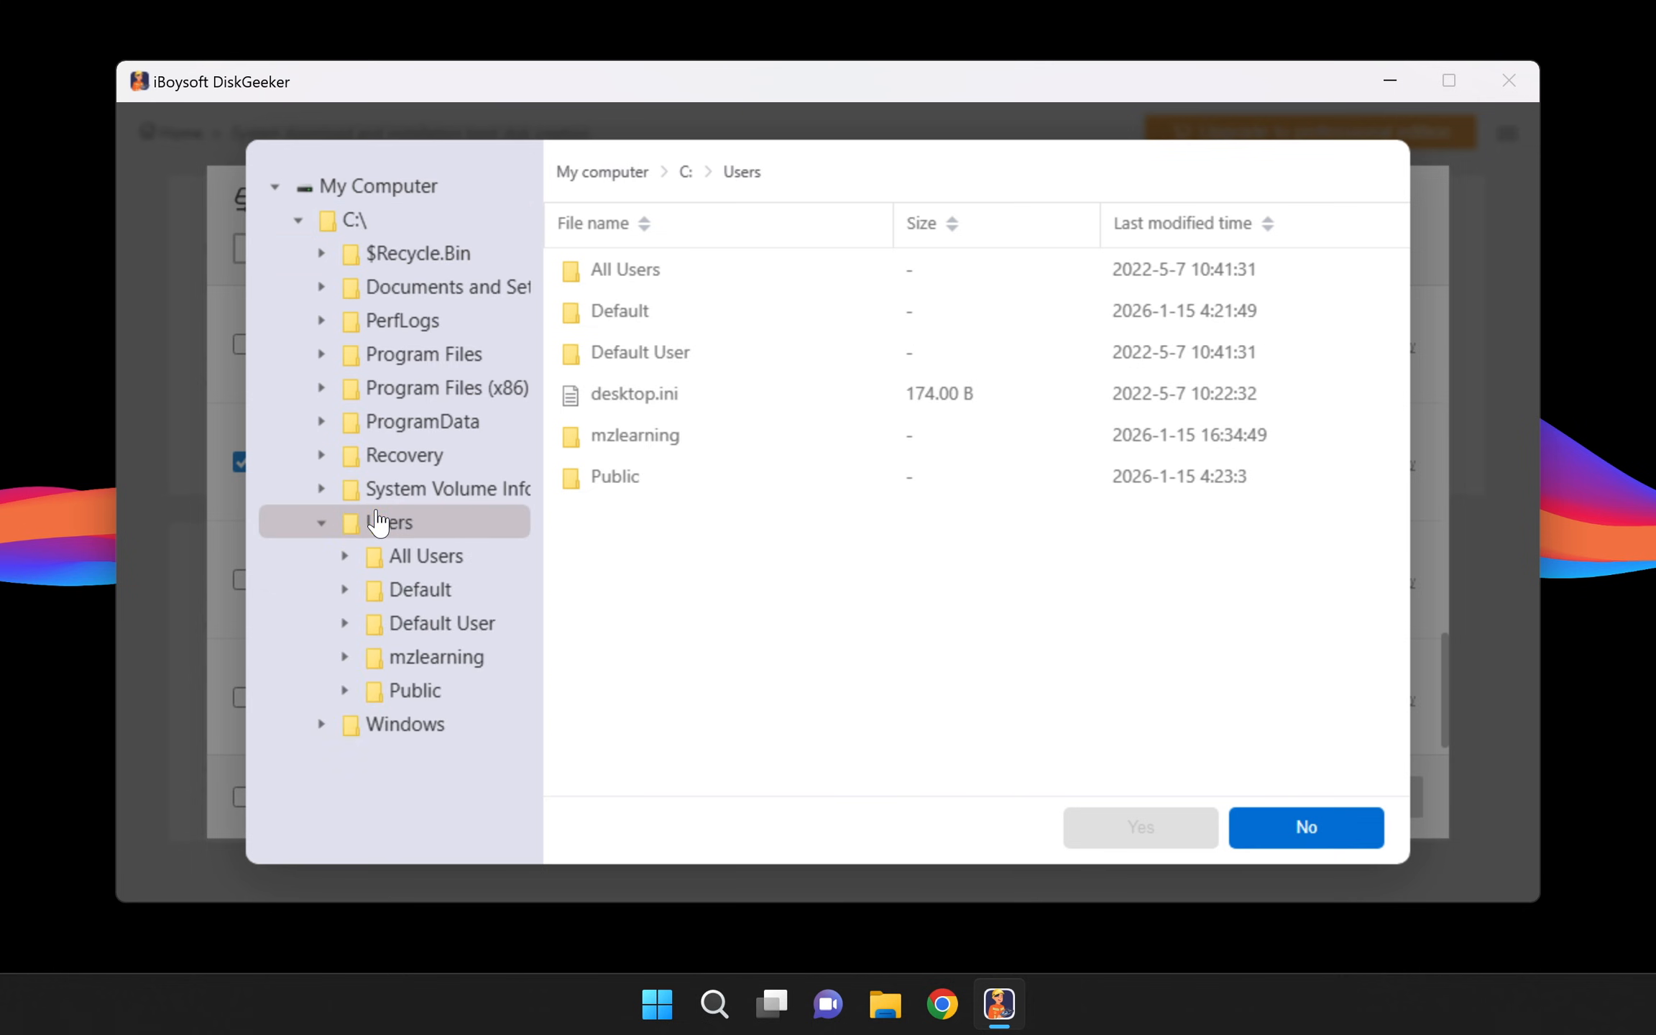
{"action": "left_click", "coordinate": [395, 667]}
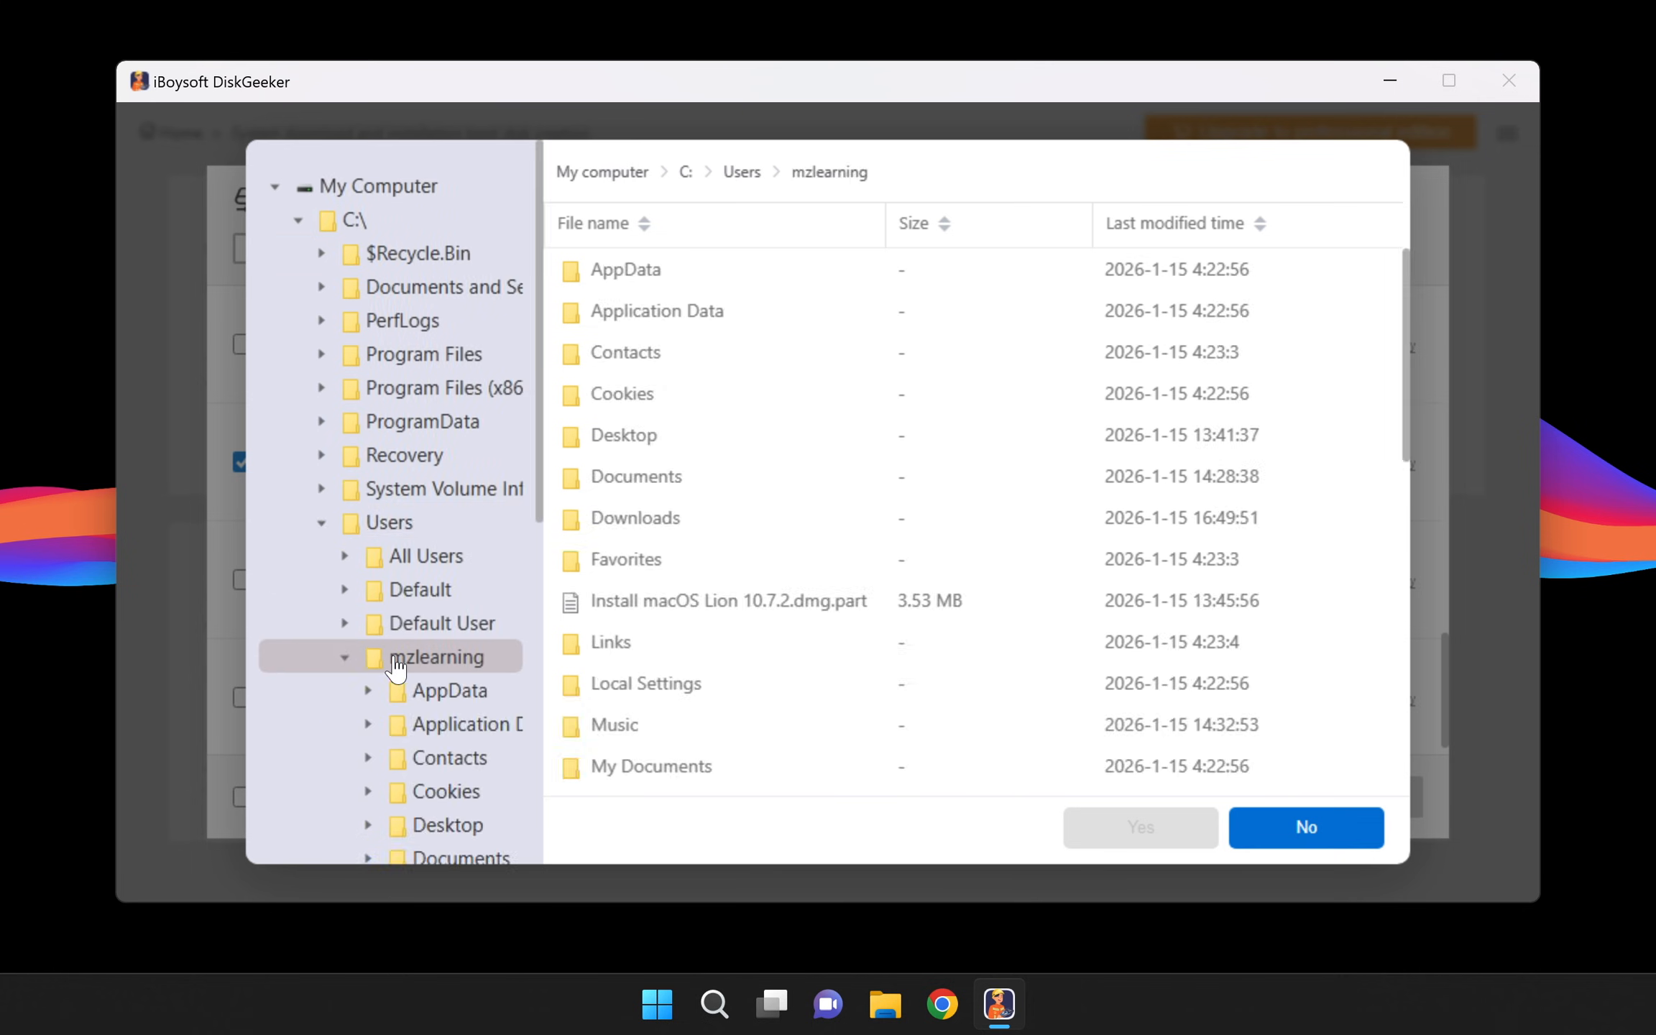
{"action": "scroll", "coordinate": [395, 667], "scroll_direction": "down", "scroll_amount": 2}
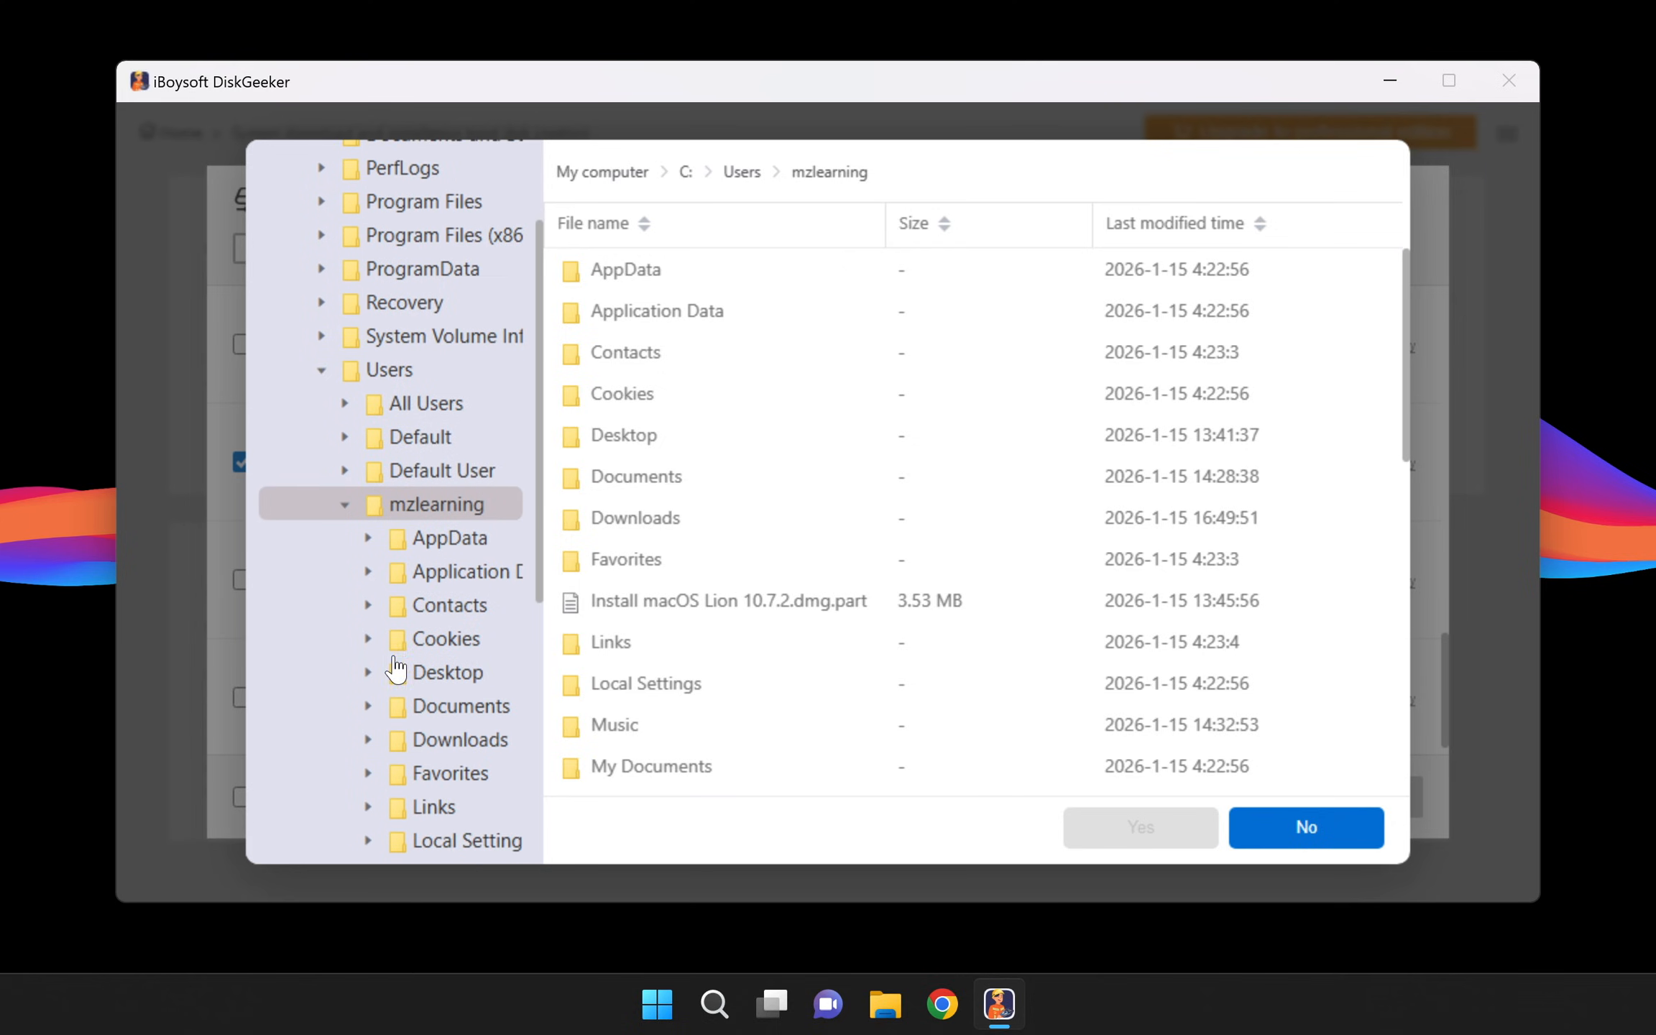
{"action": "left_click", "coordinate": [450, 751]}
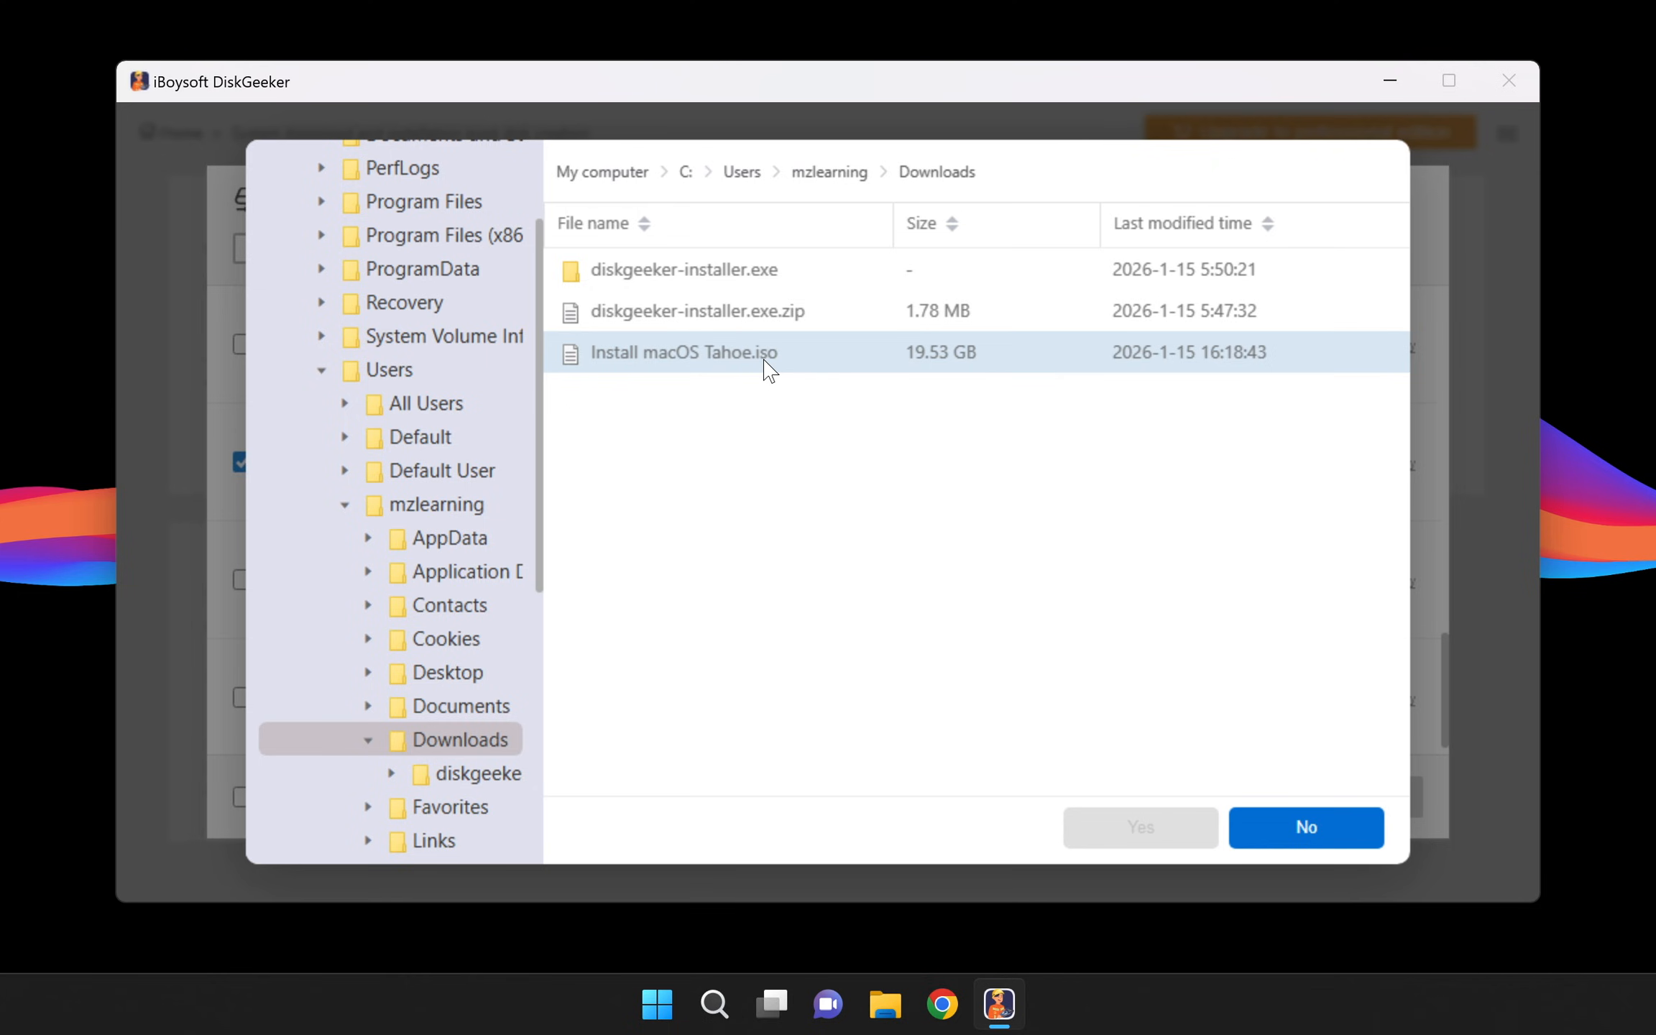
{"action": "left_click", "coordinate": [723, 360]}
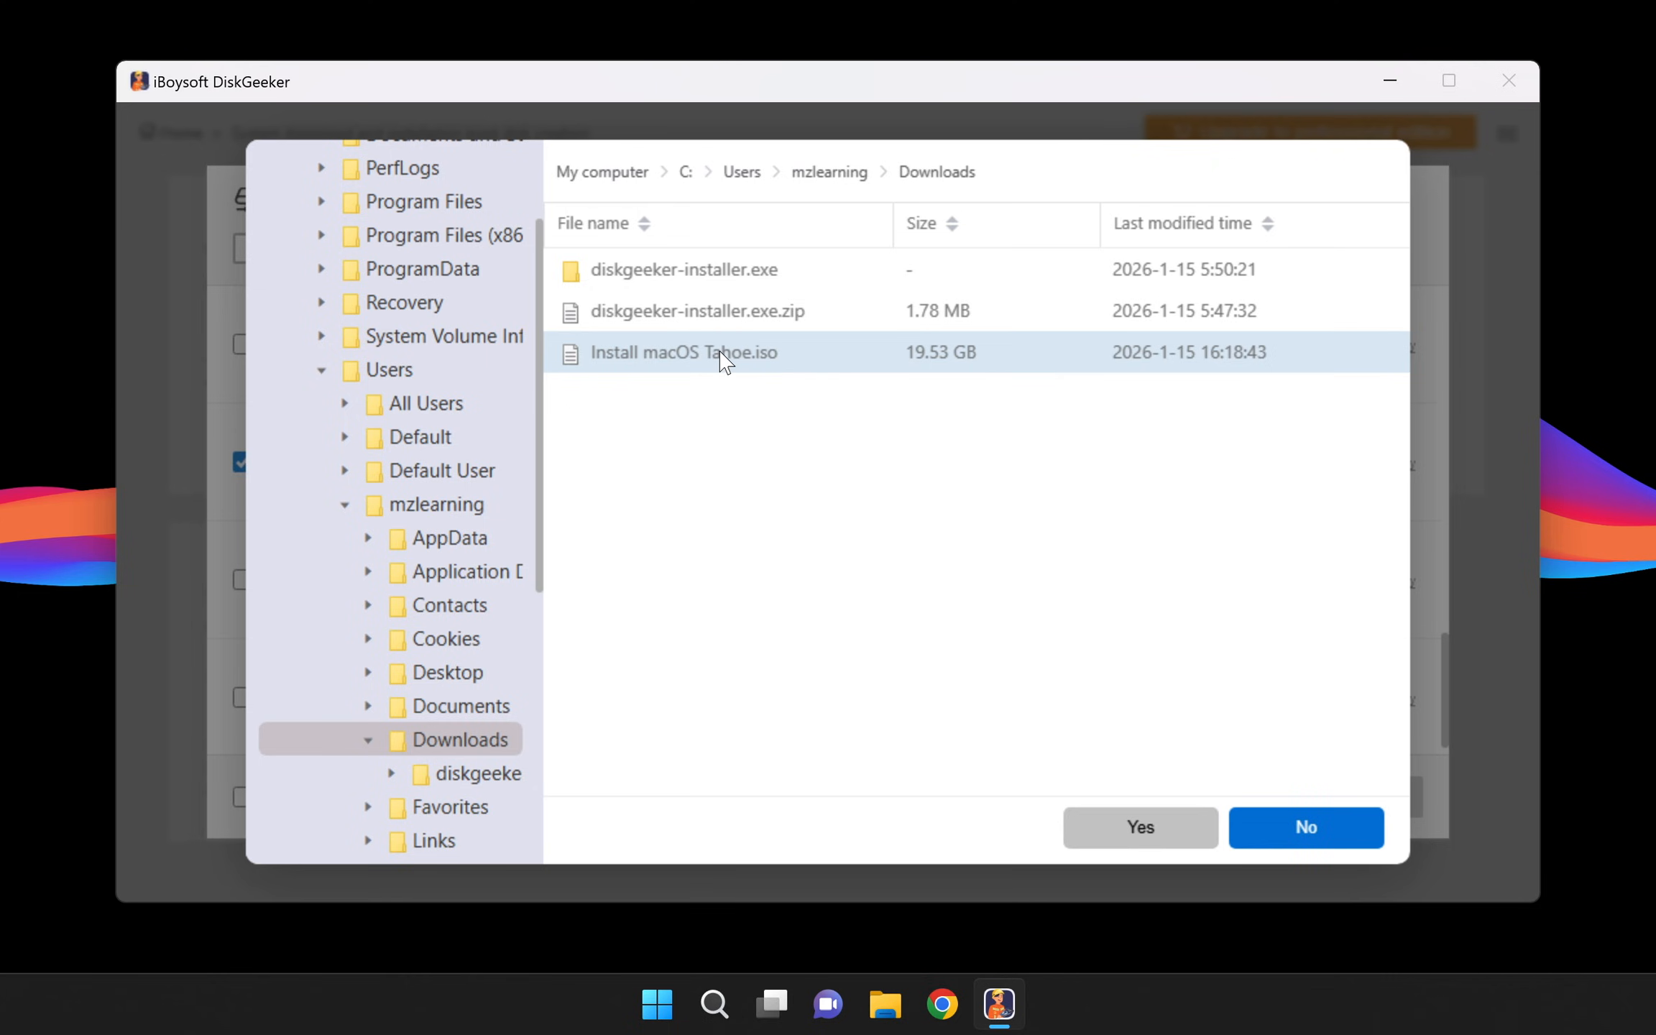
{"action": "left_click", "coordinate": [1139, 827]}
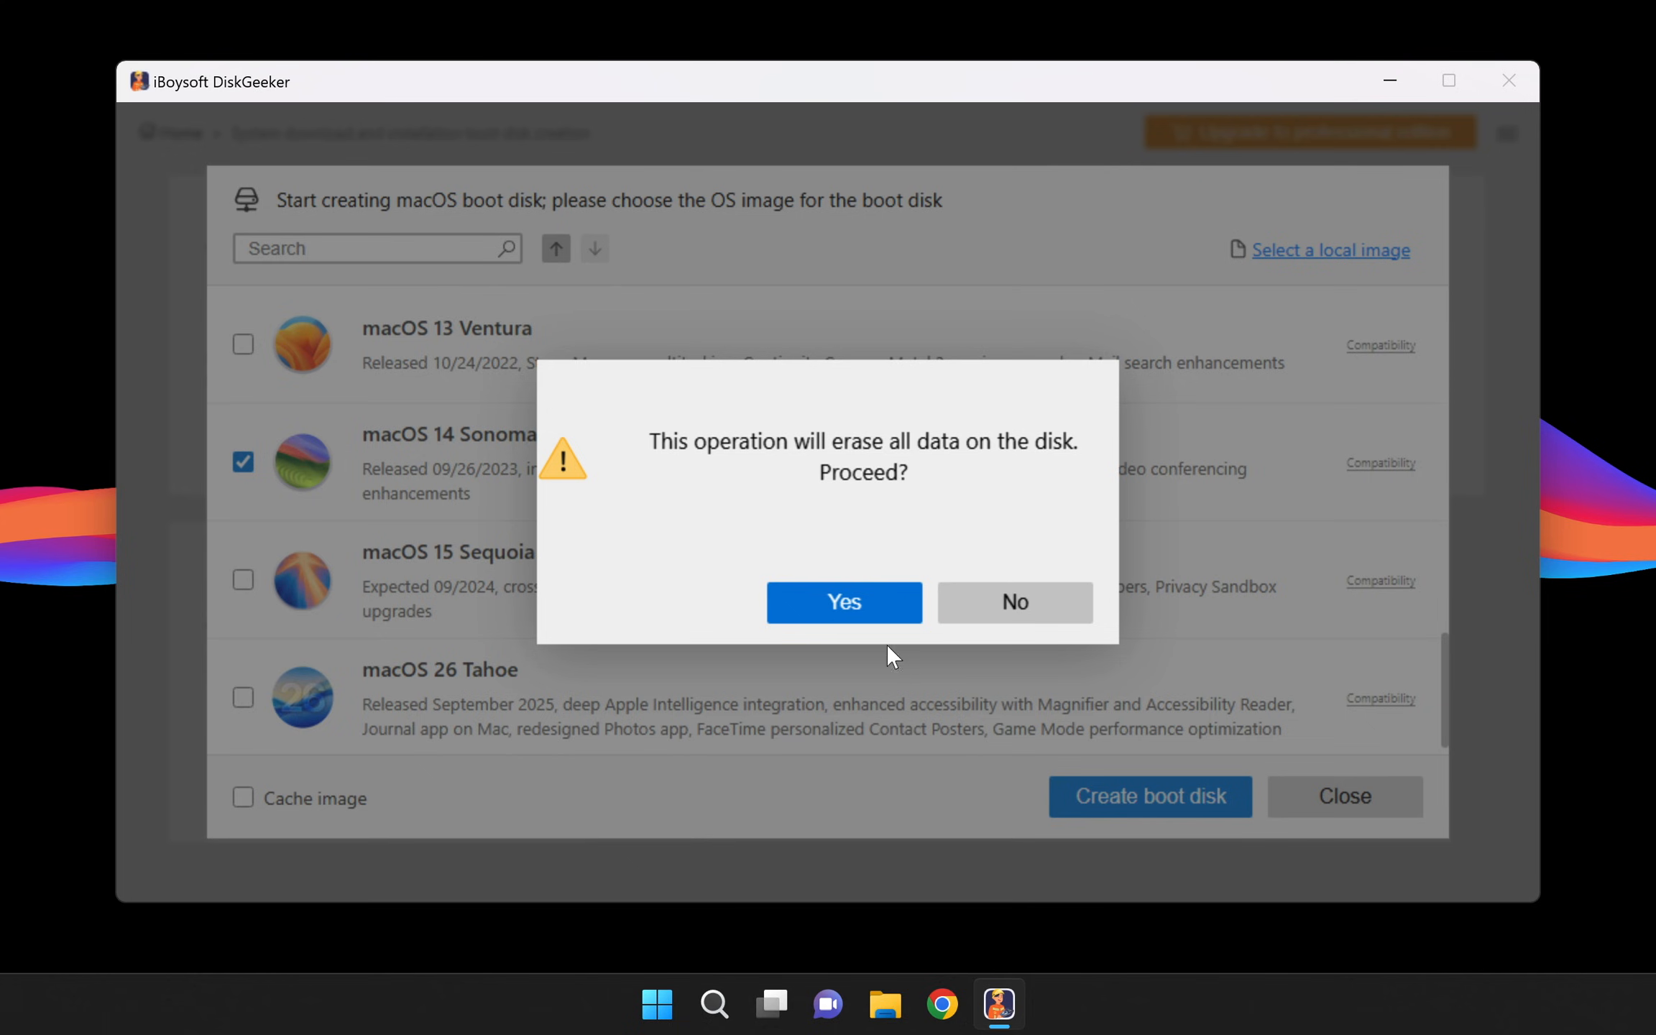
{"action": "left_click", "coordinate": [865, 609]}
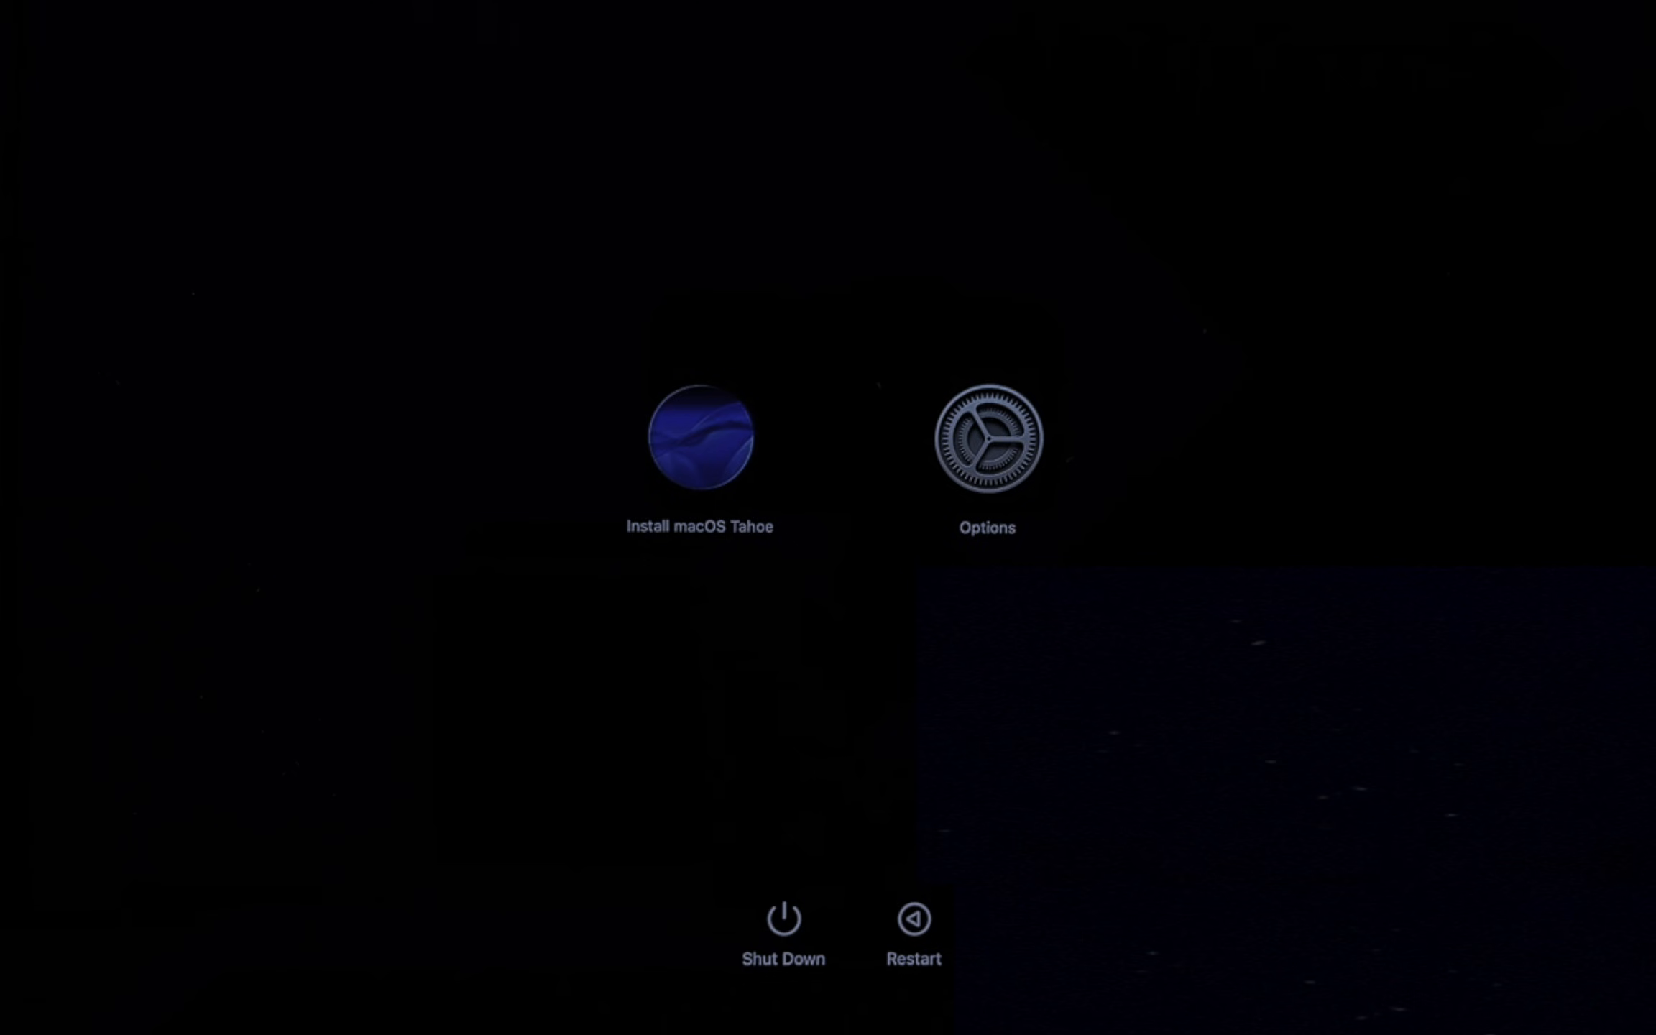
Boot the Mac from Install macOS Tahoe and set the installer language to English (UK).
{"action": "left_click", "coordinate": [711, 453]}
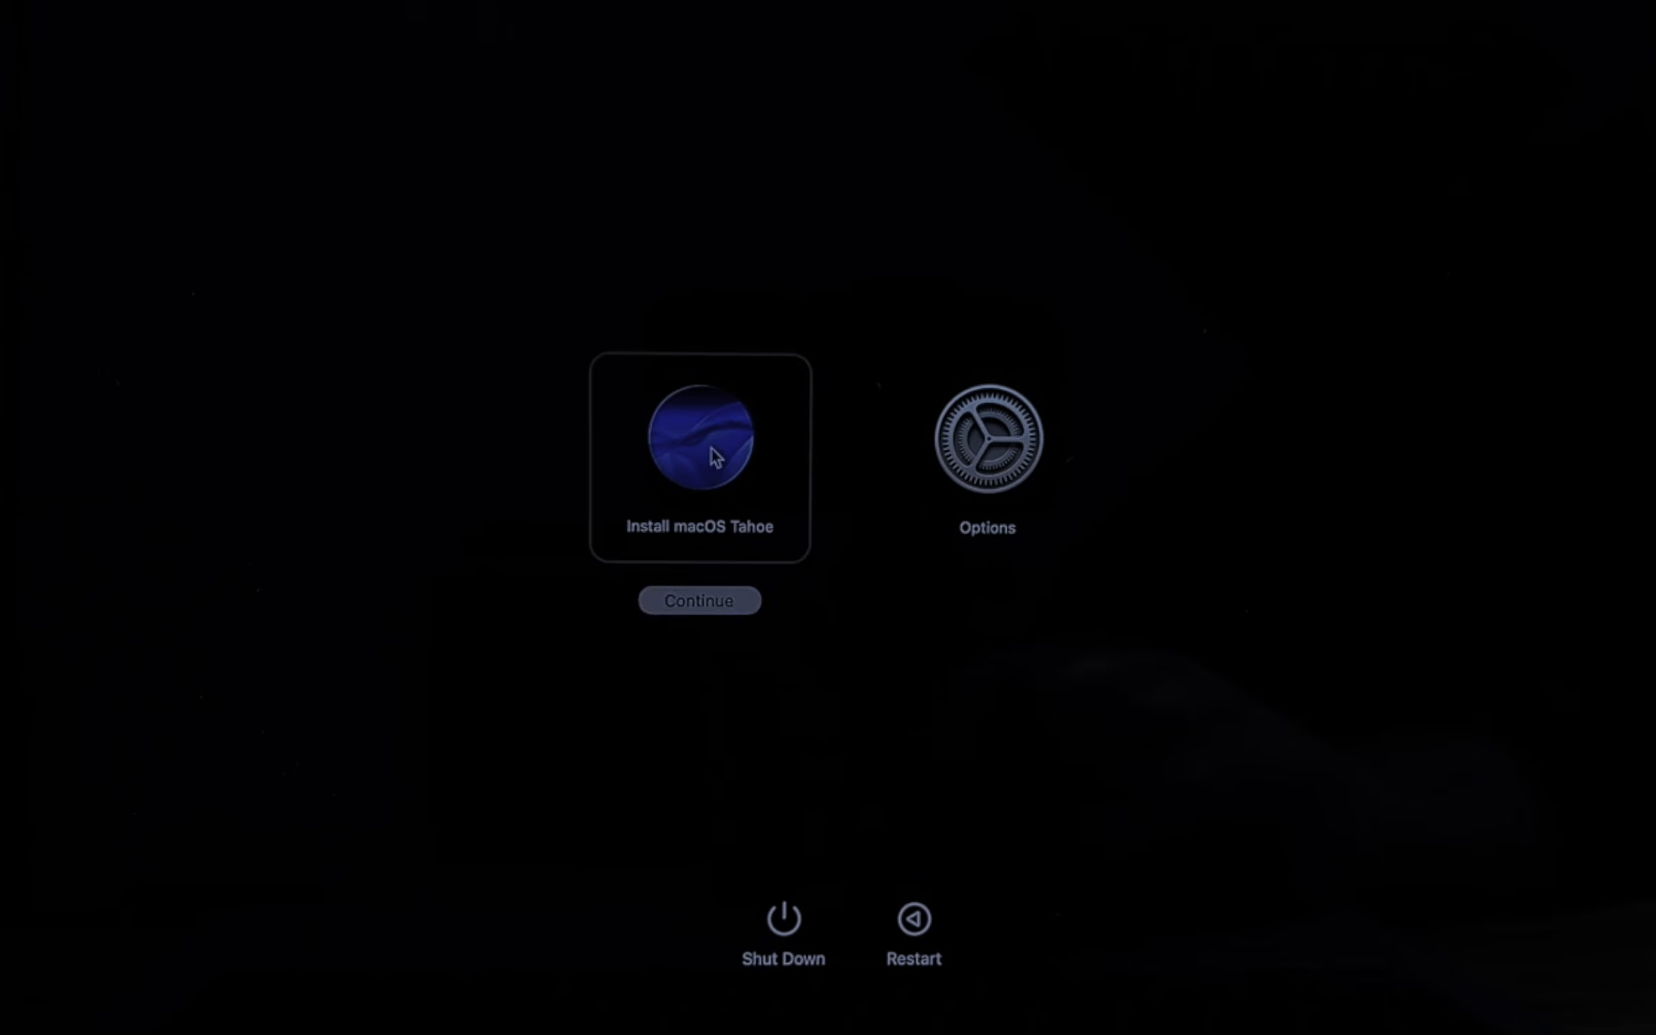
{"action": "left_click", "coordinate": [715, 603]}
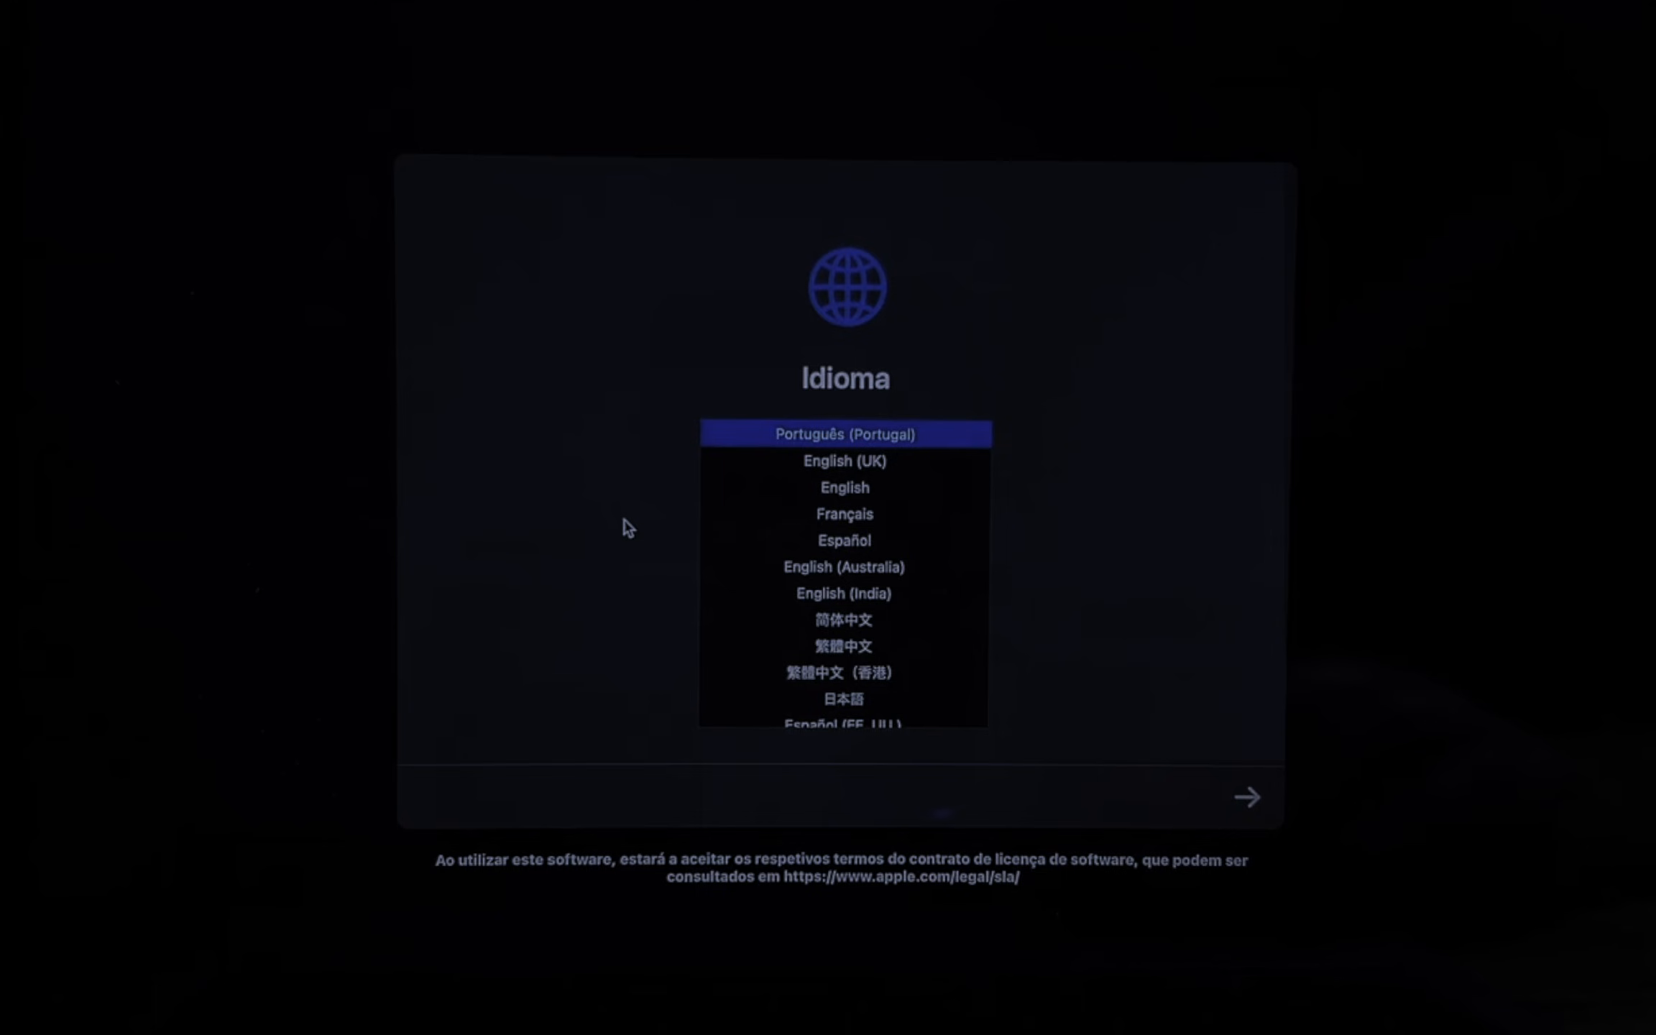
{"action": "left_click", "coordinate": [852, 461]}
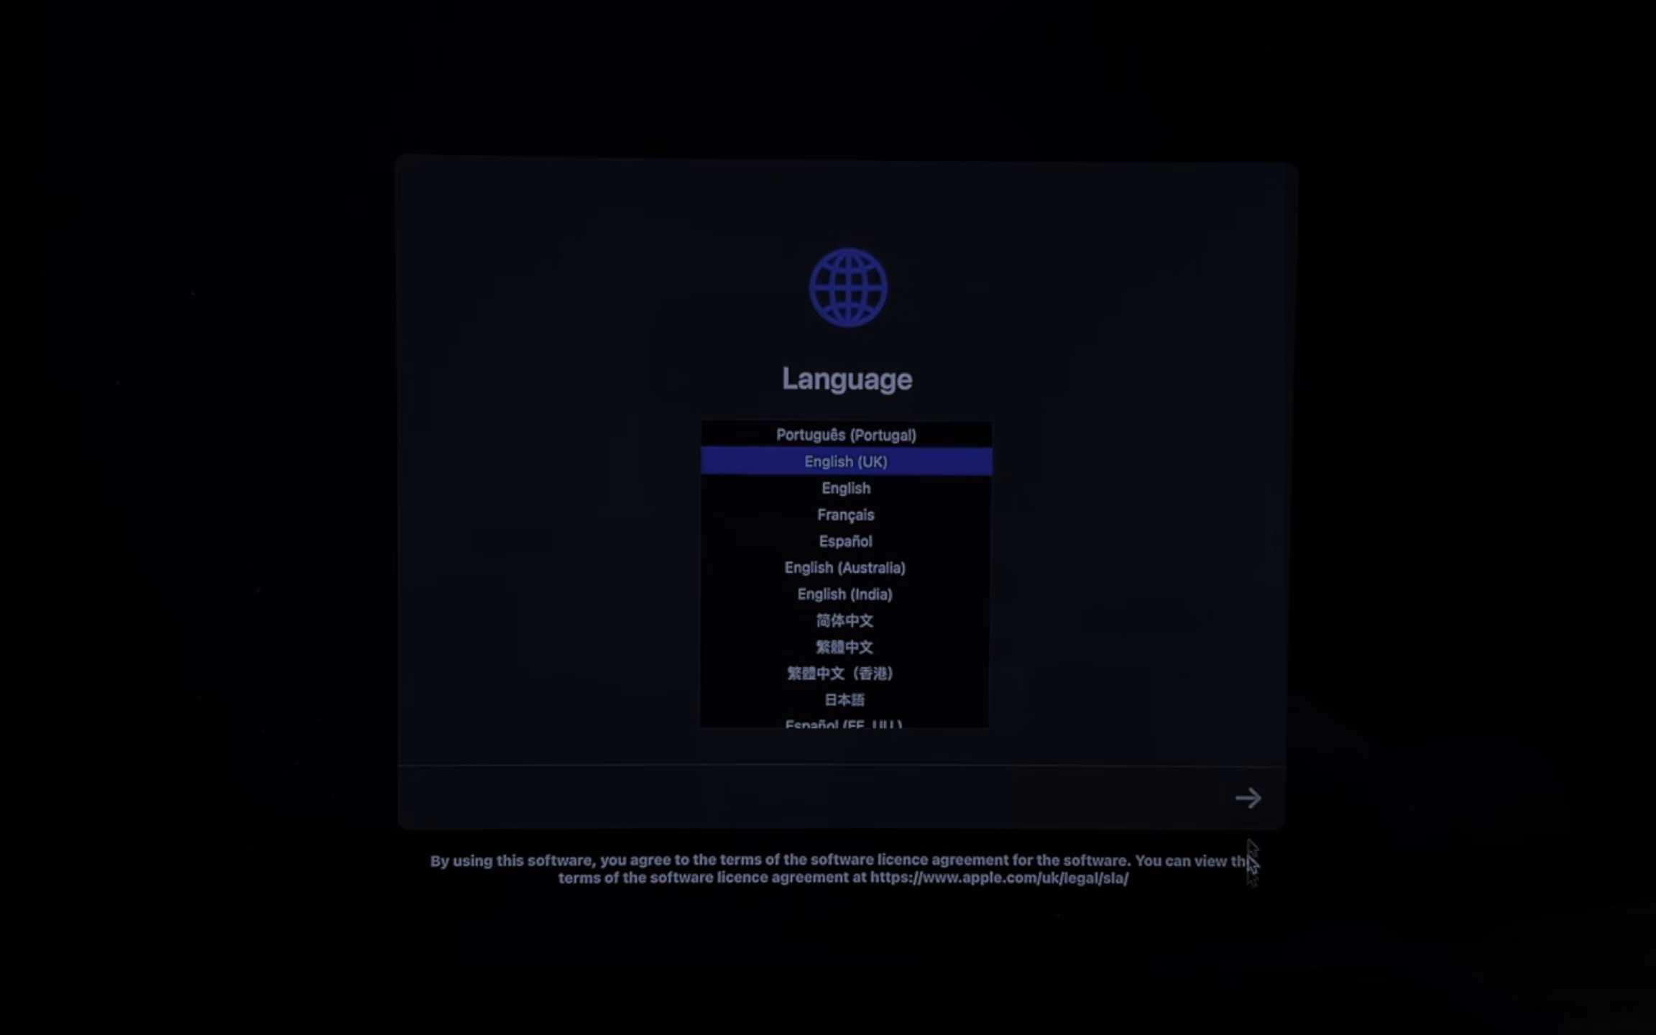
{"action": "left_click", "coordinate": [1247, 798]}
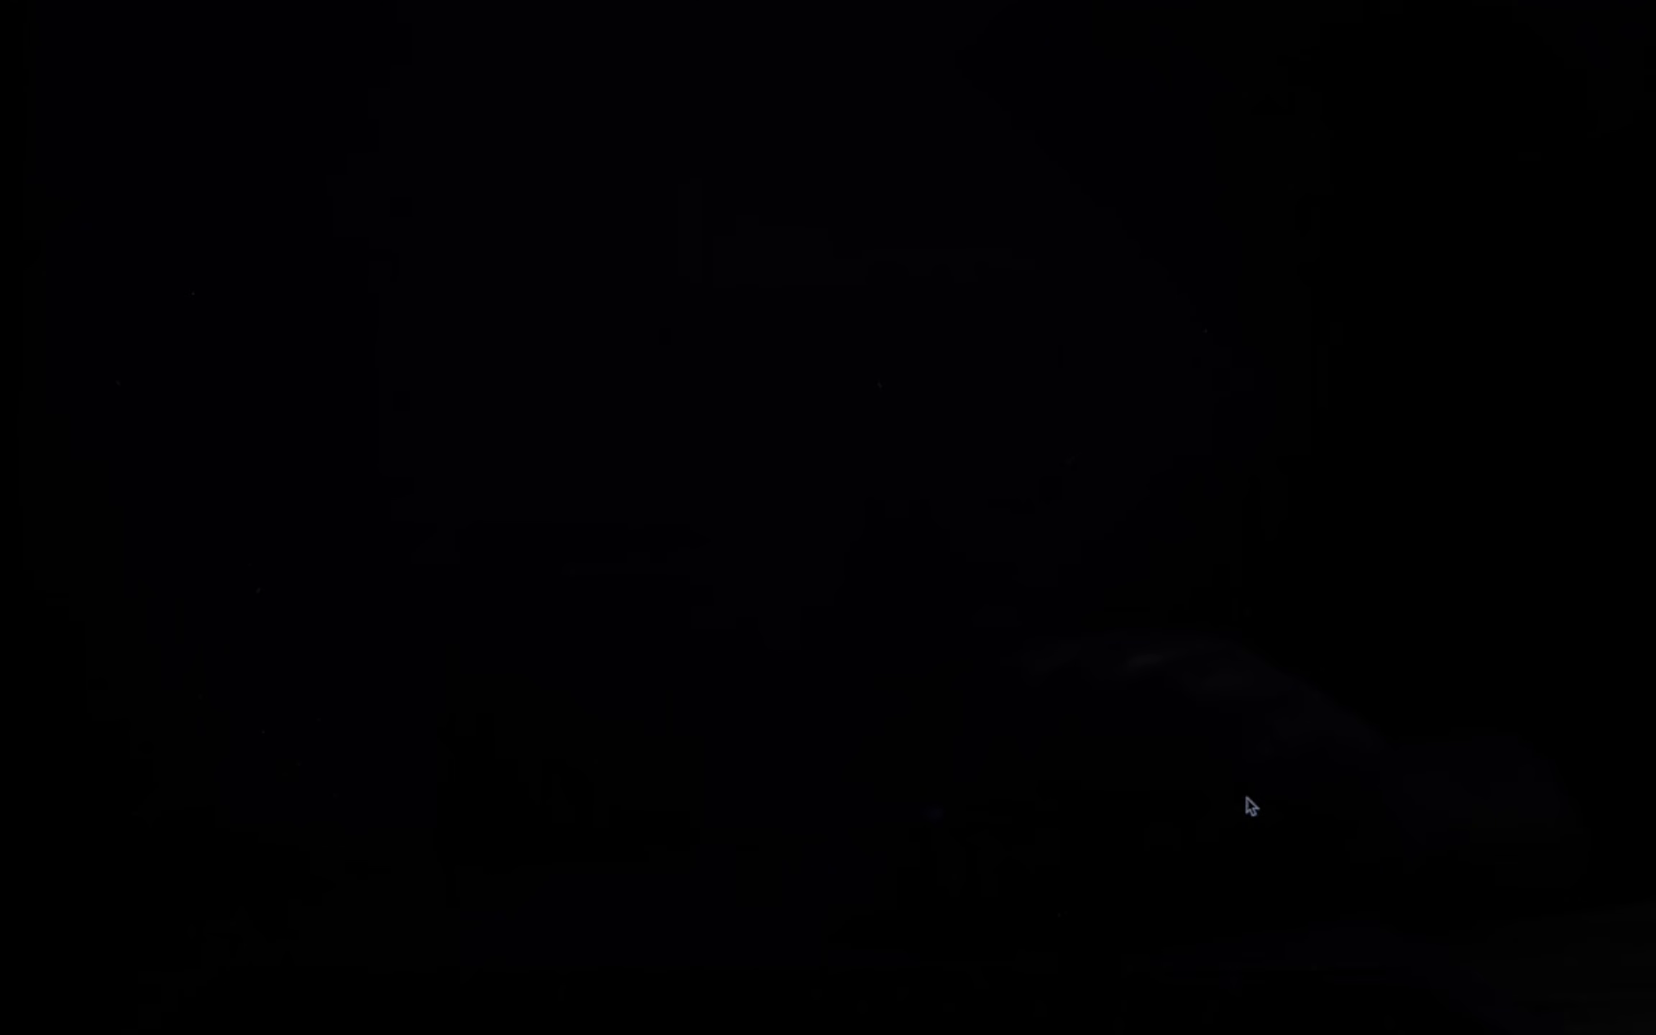
Accept the software licence agreement and continue the macOS Tahoe installation onto Macintosh HD.
{"action": "left_click", "coordinate": [841, 733]}
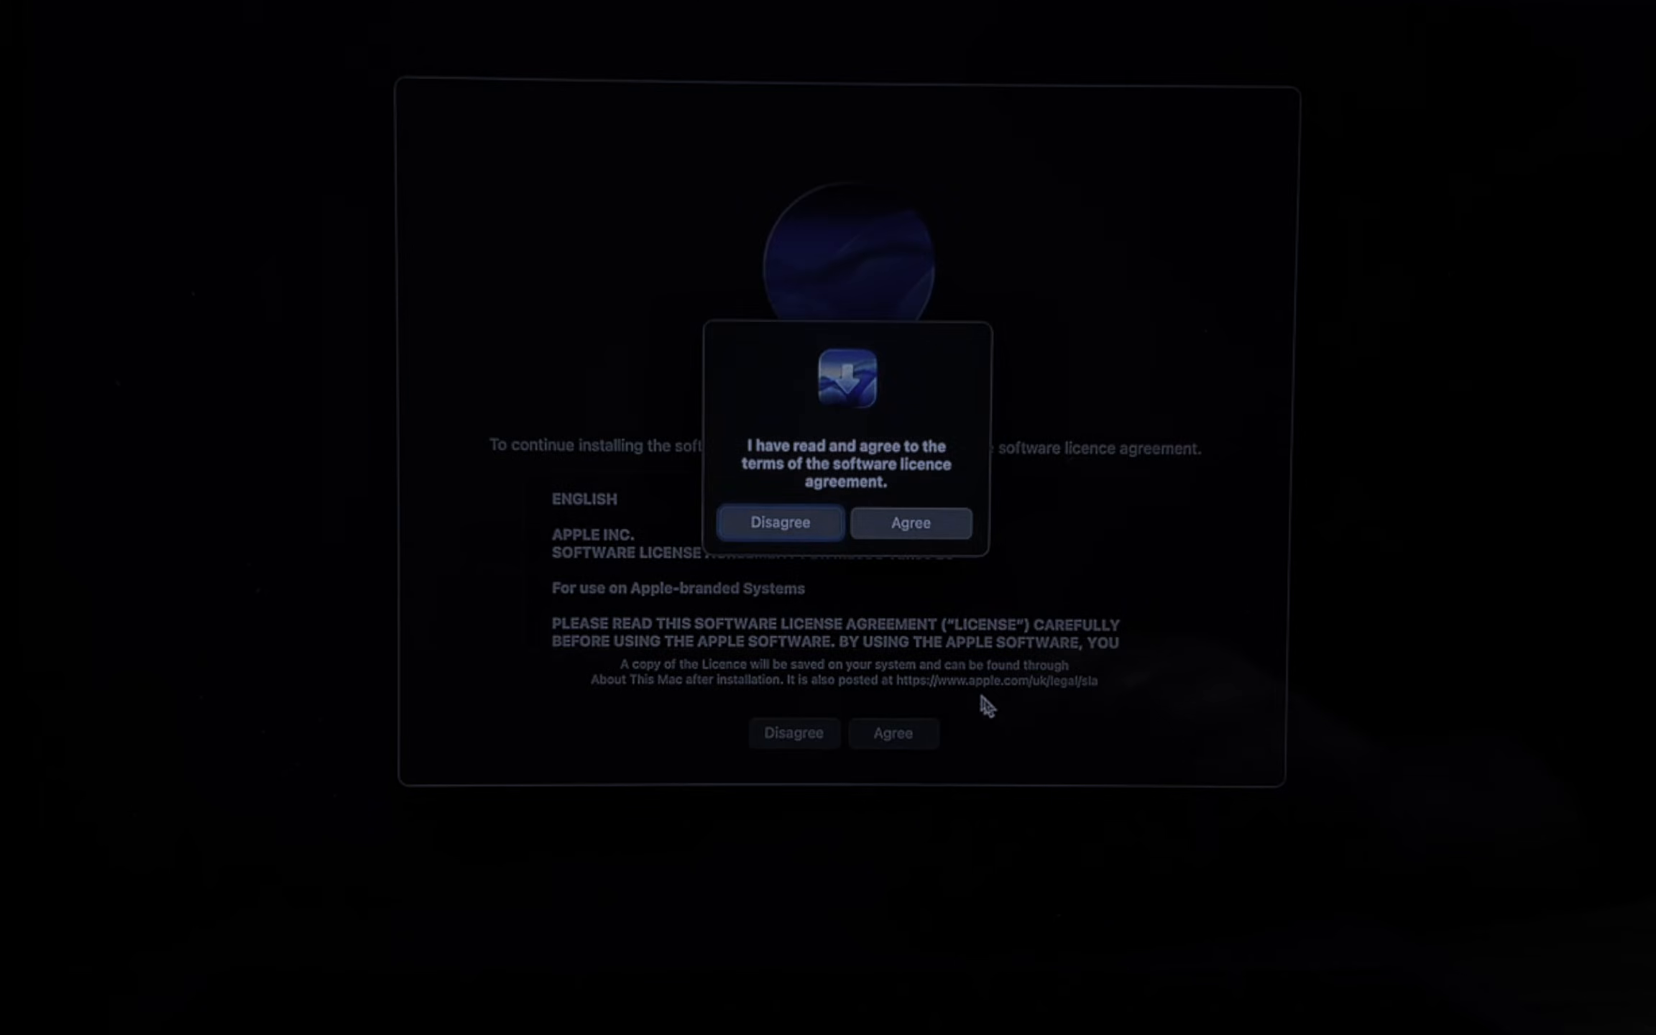
{"action": "left_click", "coordinate": [919, 523]}
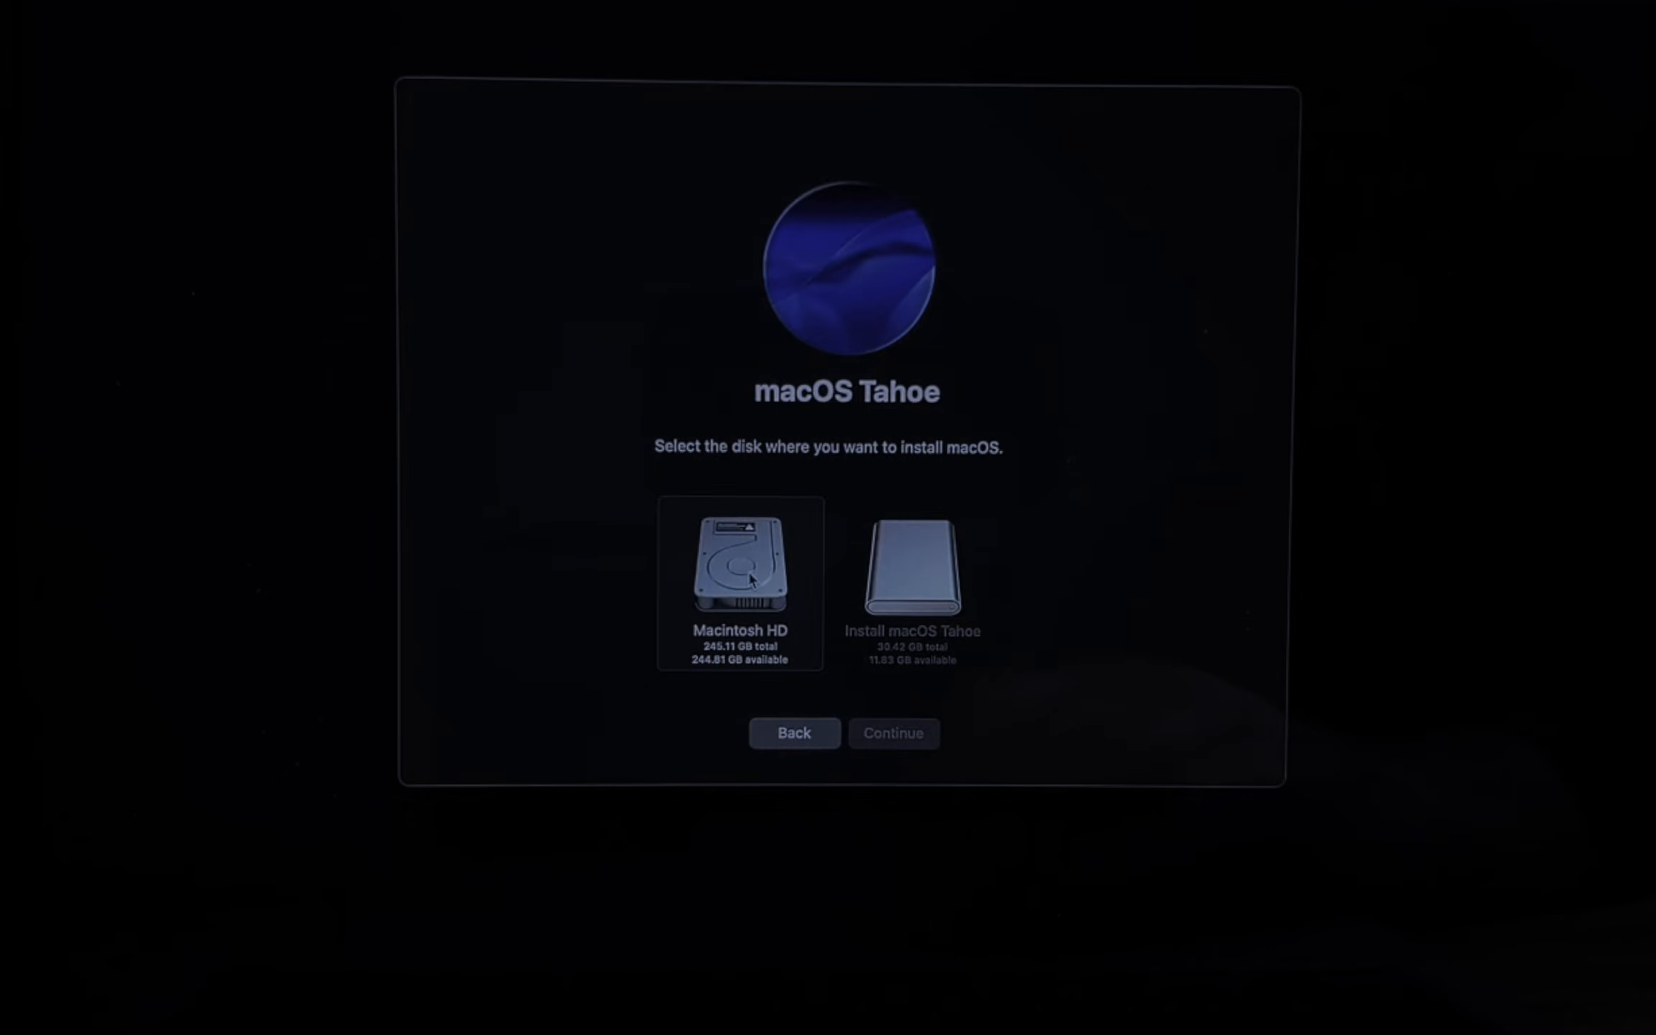
{"action": "left_click", "coordinate": [904, 737]}
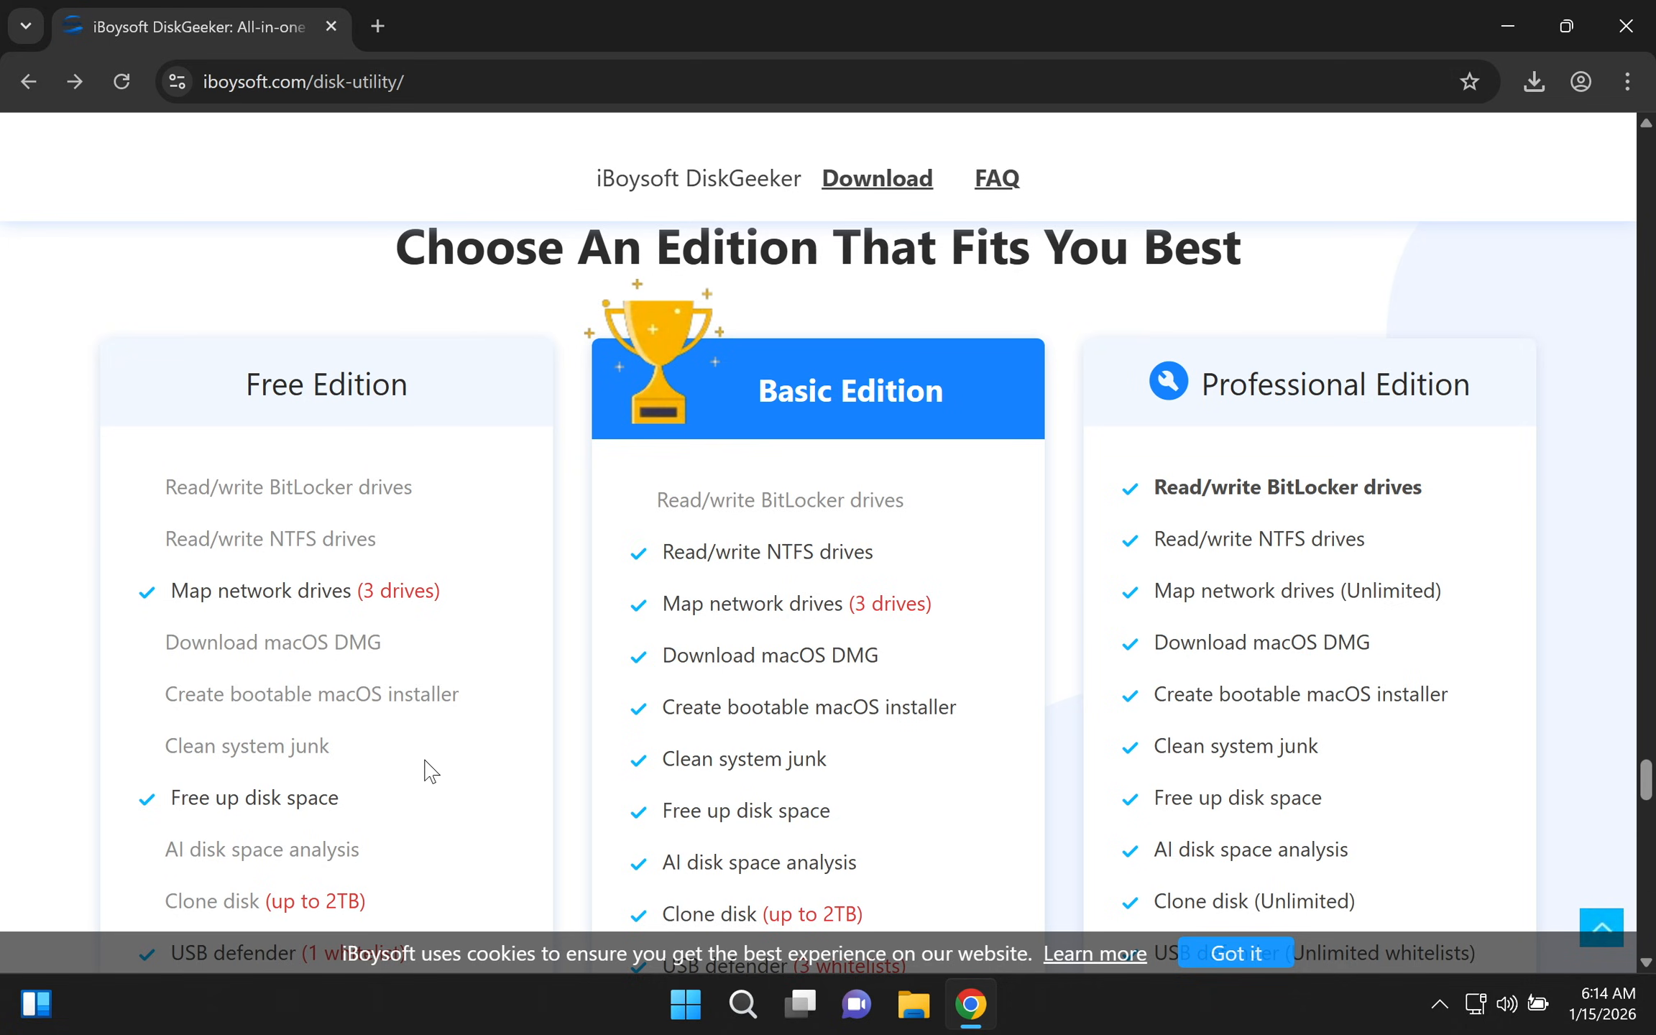
On the DiskGeeker web page in Chrome, highlight the Basic Edition's bootable macOS installer feature and review the edition comparison.
{"action": "left_click_drag", "start_coordinate": [665, 708], "coordinate": [1000, 705]}
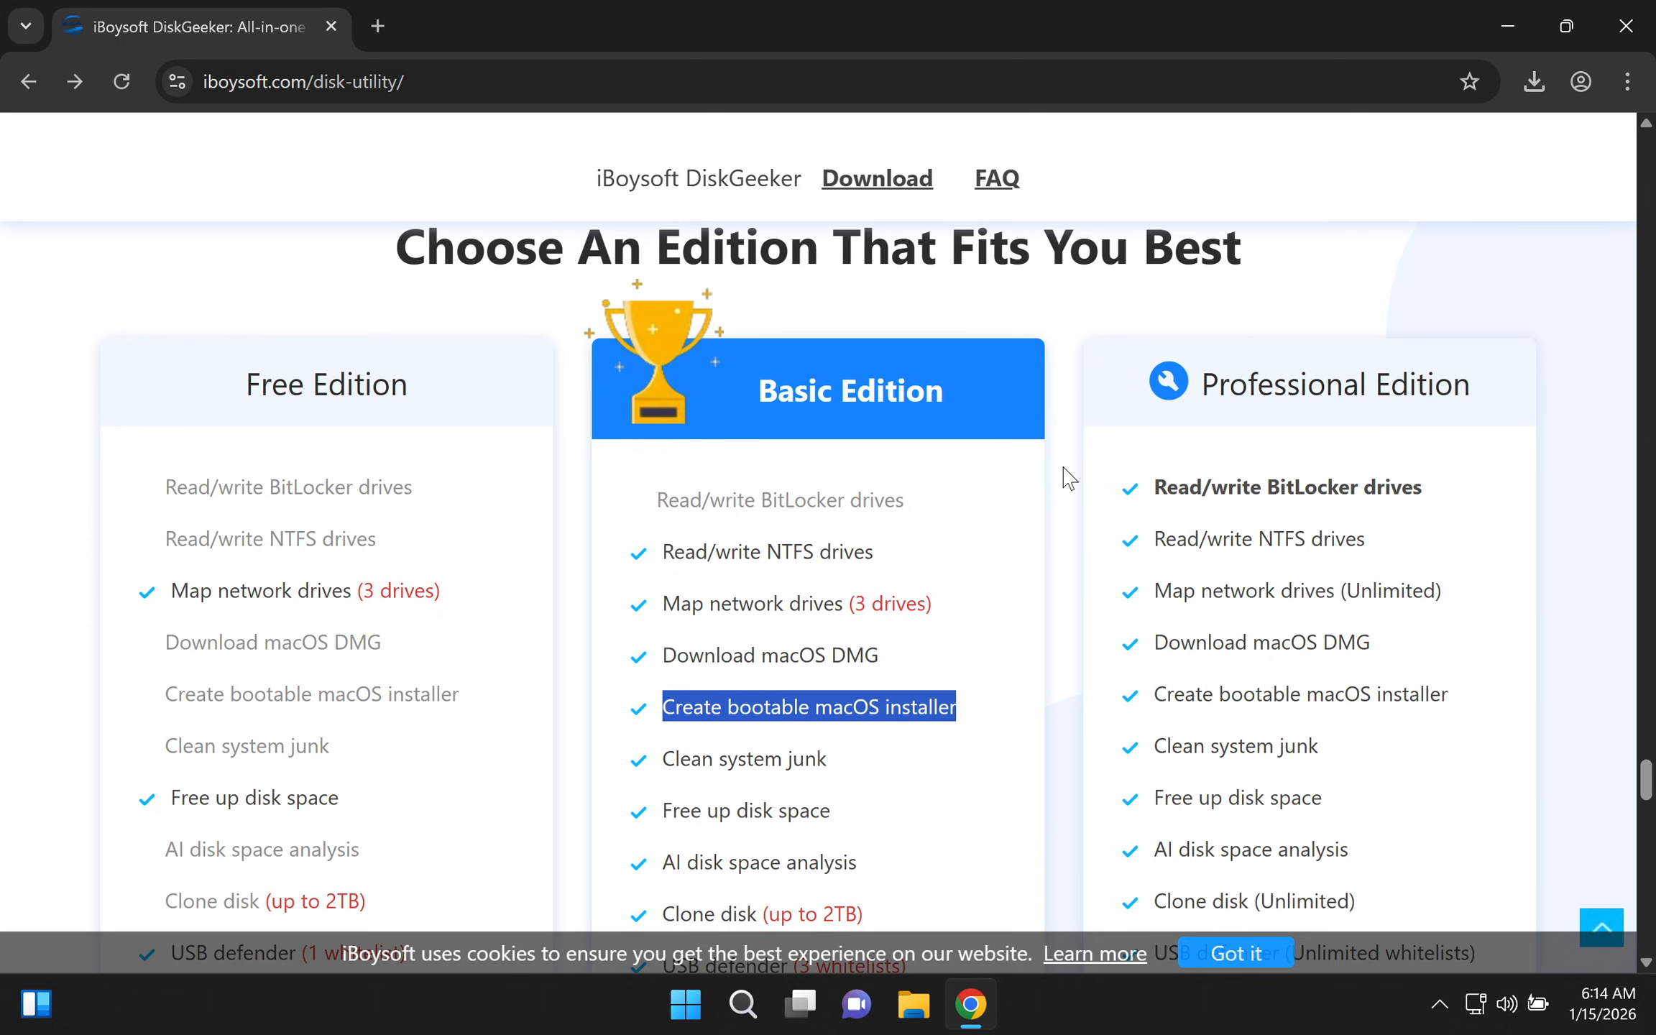
{"action": "scroll", "coordinate": [1068, 478], "scroll_direction": "down", "scroll_amount": 5}
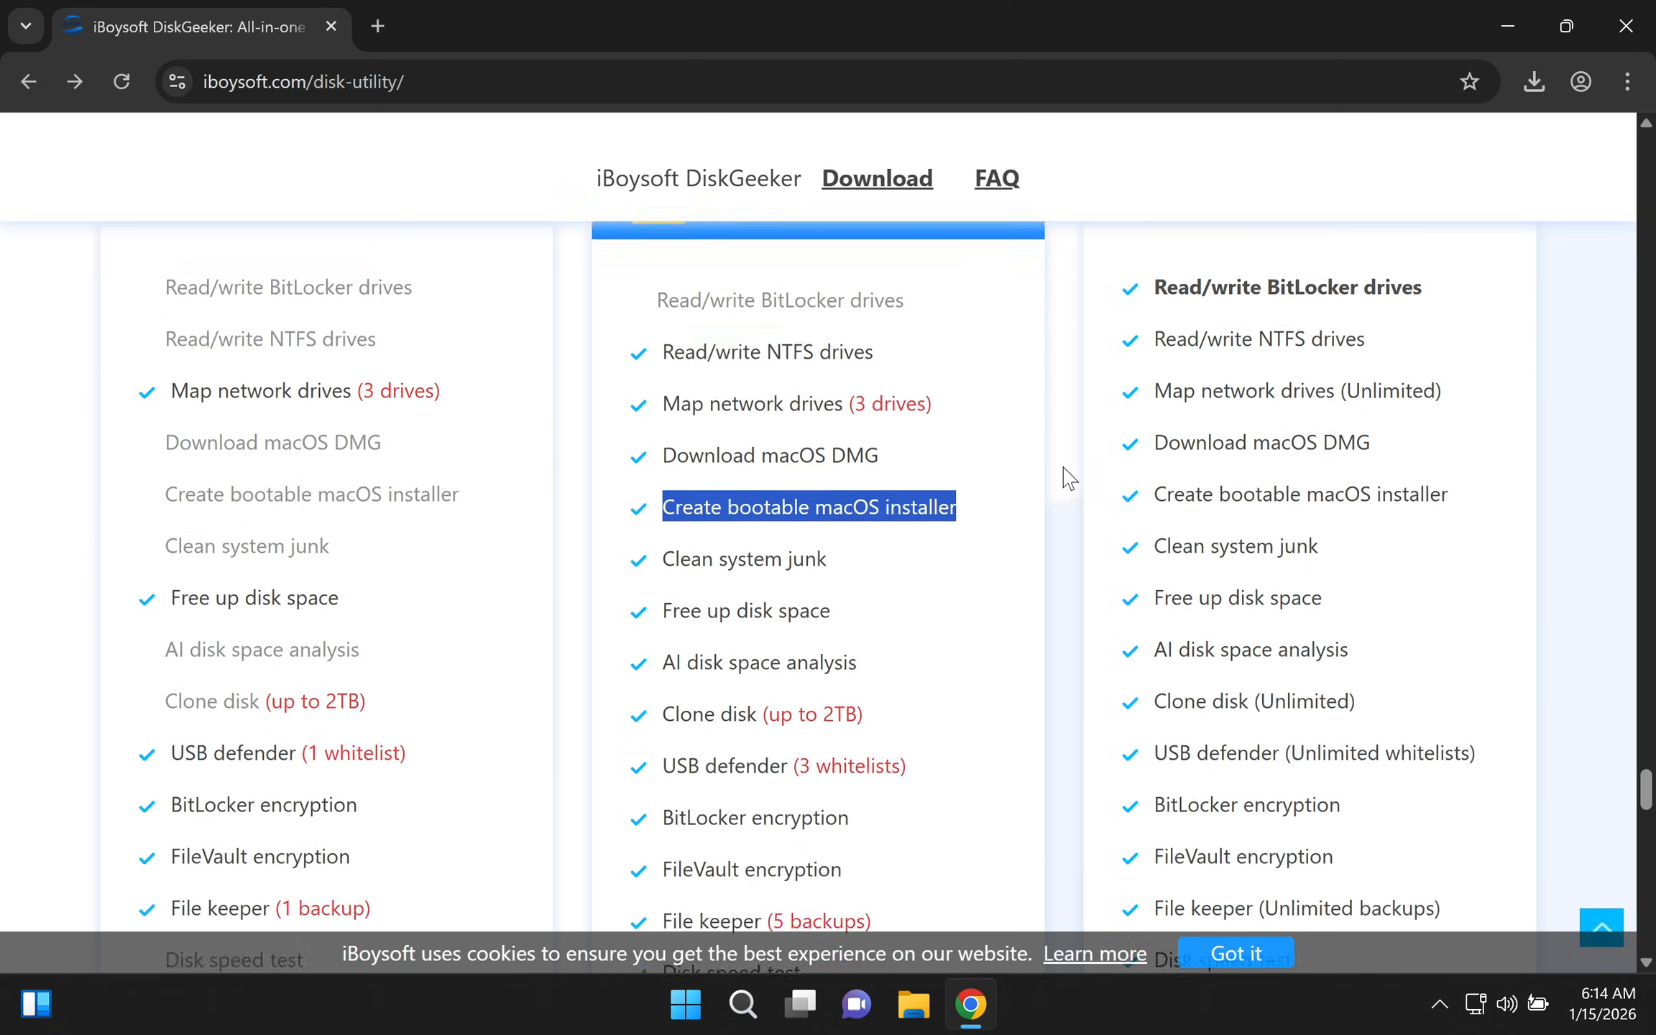
{"action": "scroll", "coordinate": [1067, 476], "scroll_direction": "down", "scroll_amount": 4}
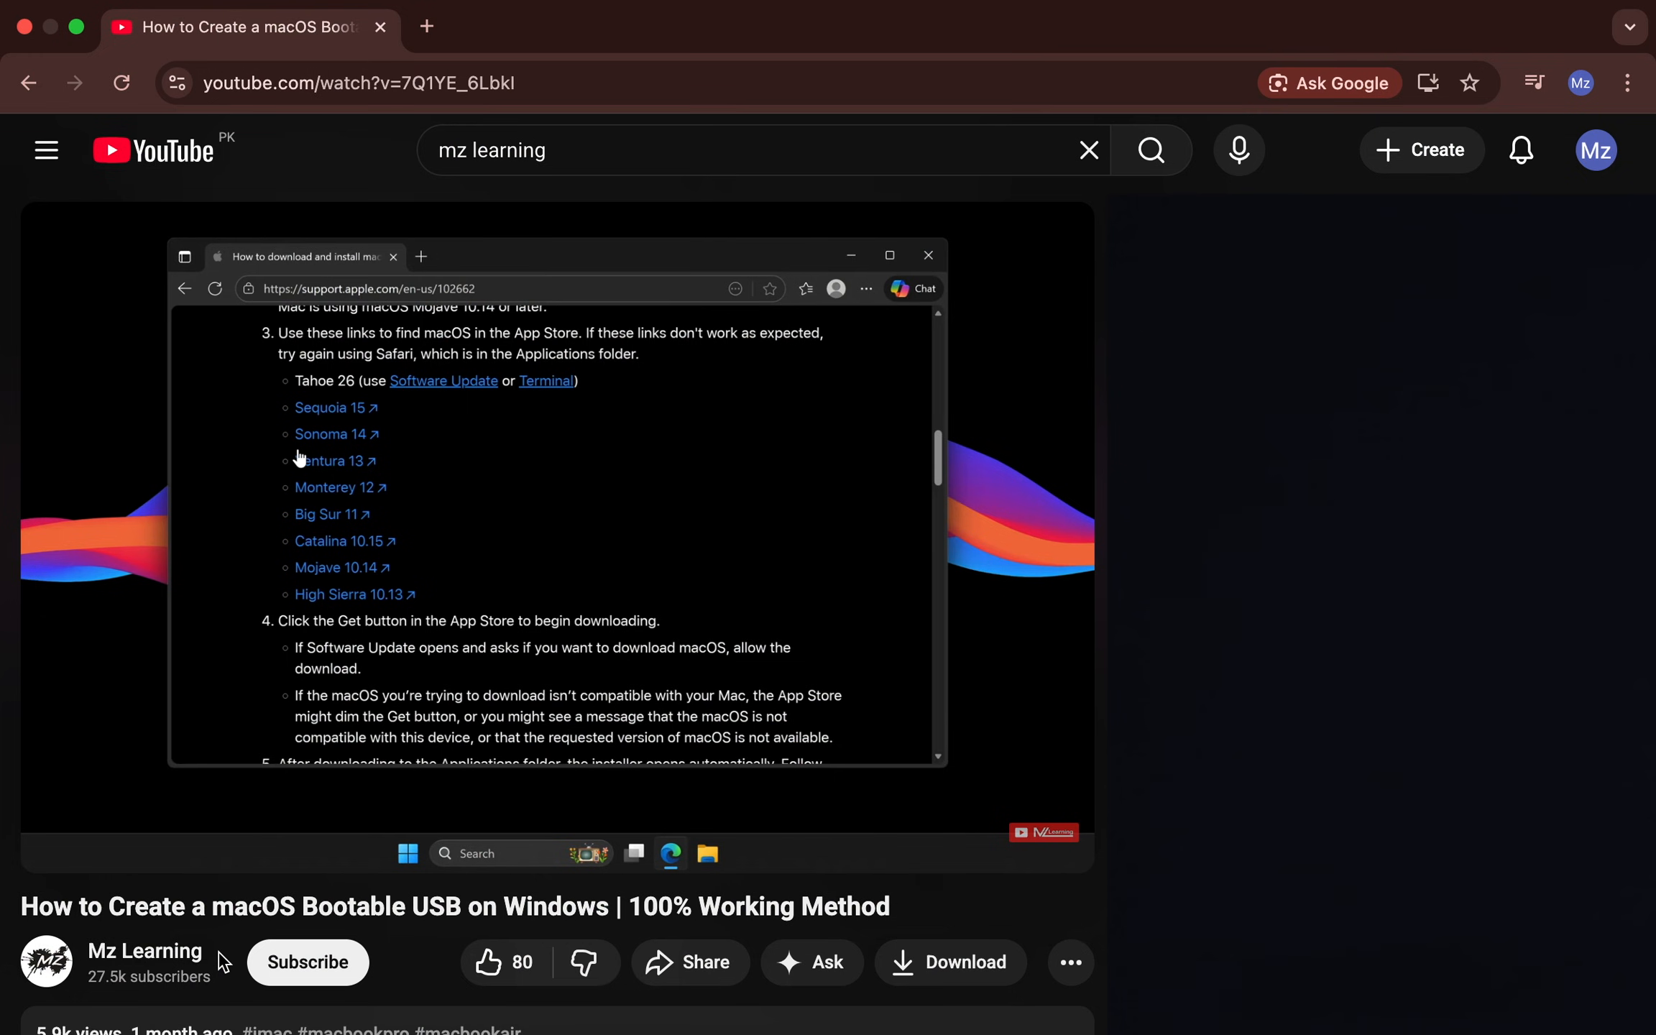
On YouTube, highlight the title of the video "How to Create a macOS Bootable USB on Windows | 100% Working Method".
{"action": "left_click_drag", "start_coordinate": [26, 904], "coordinate": [1005, 899]}
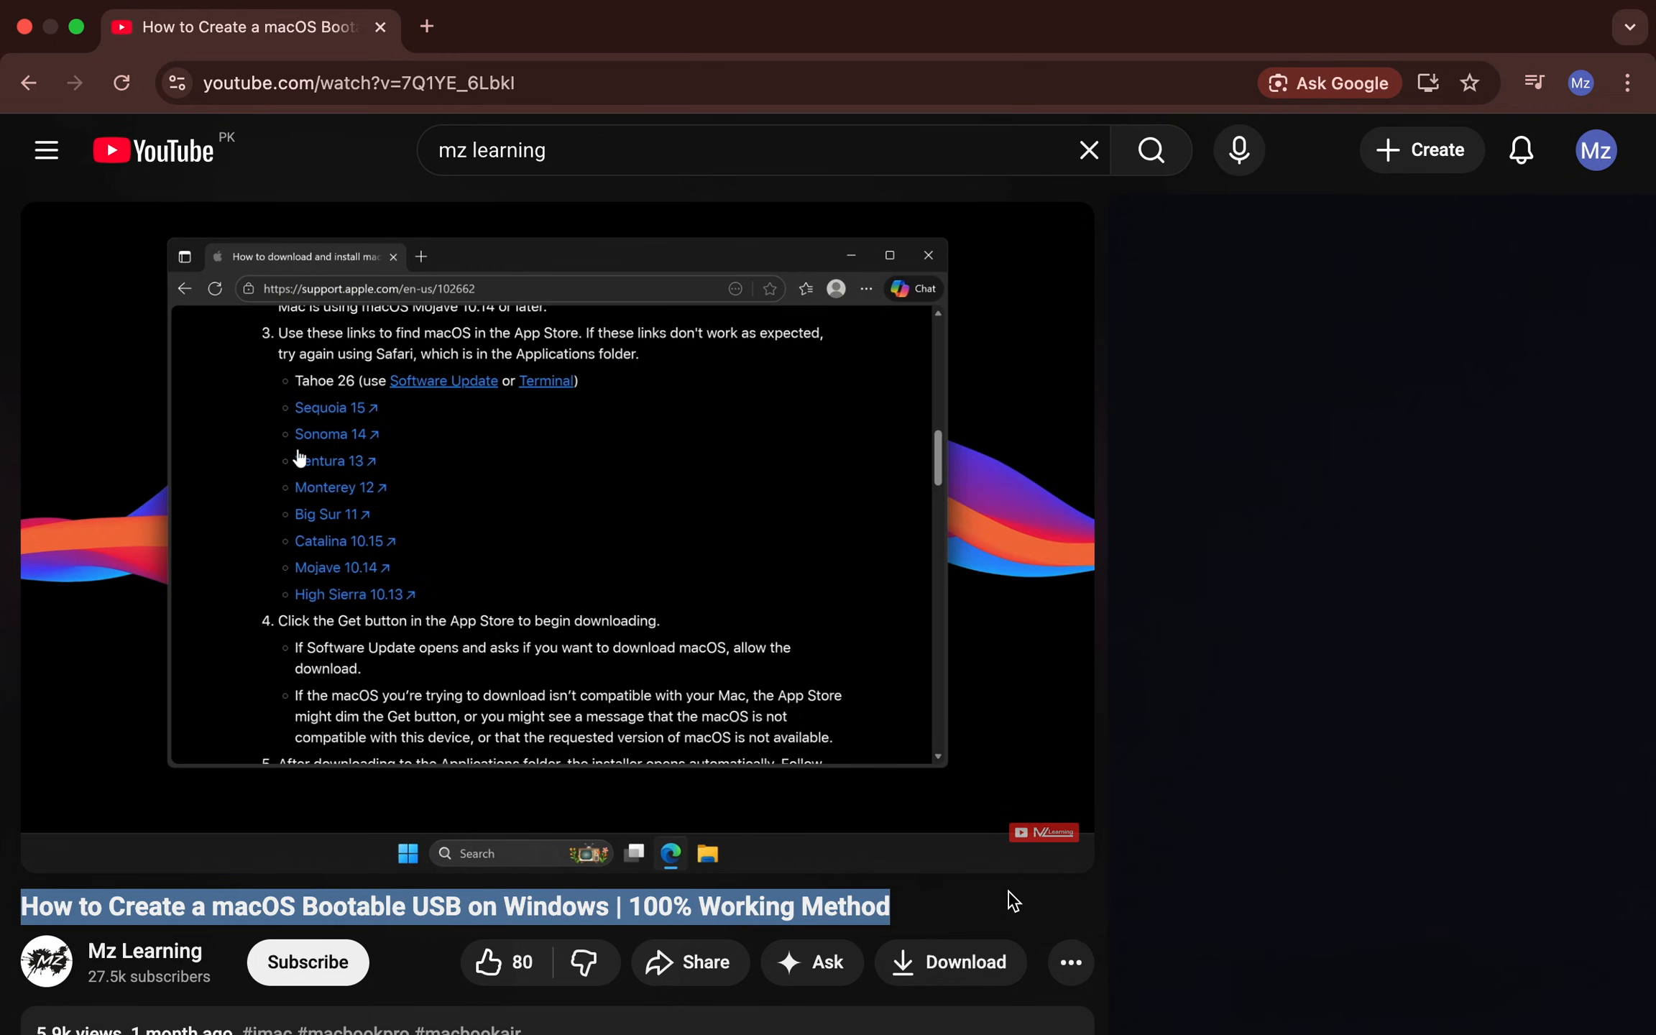